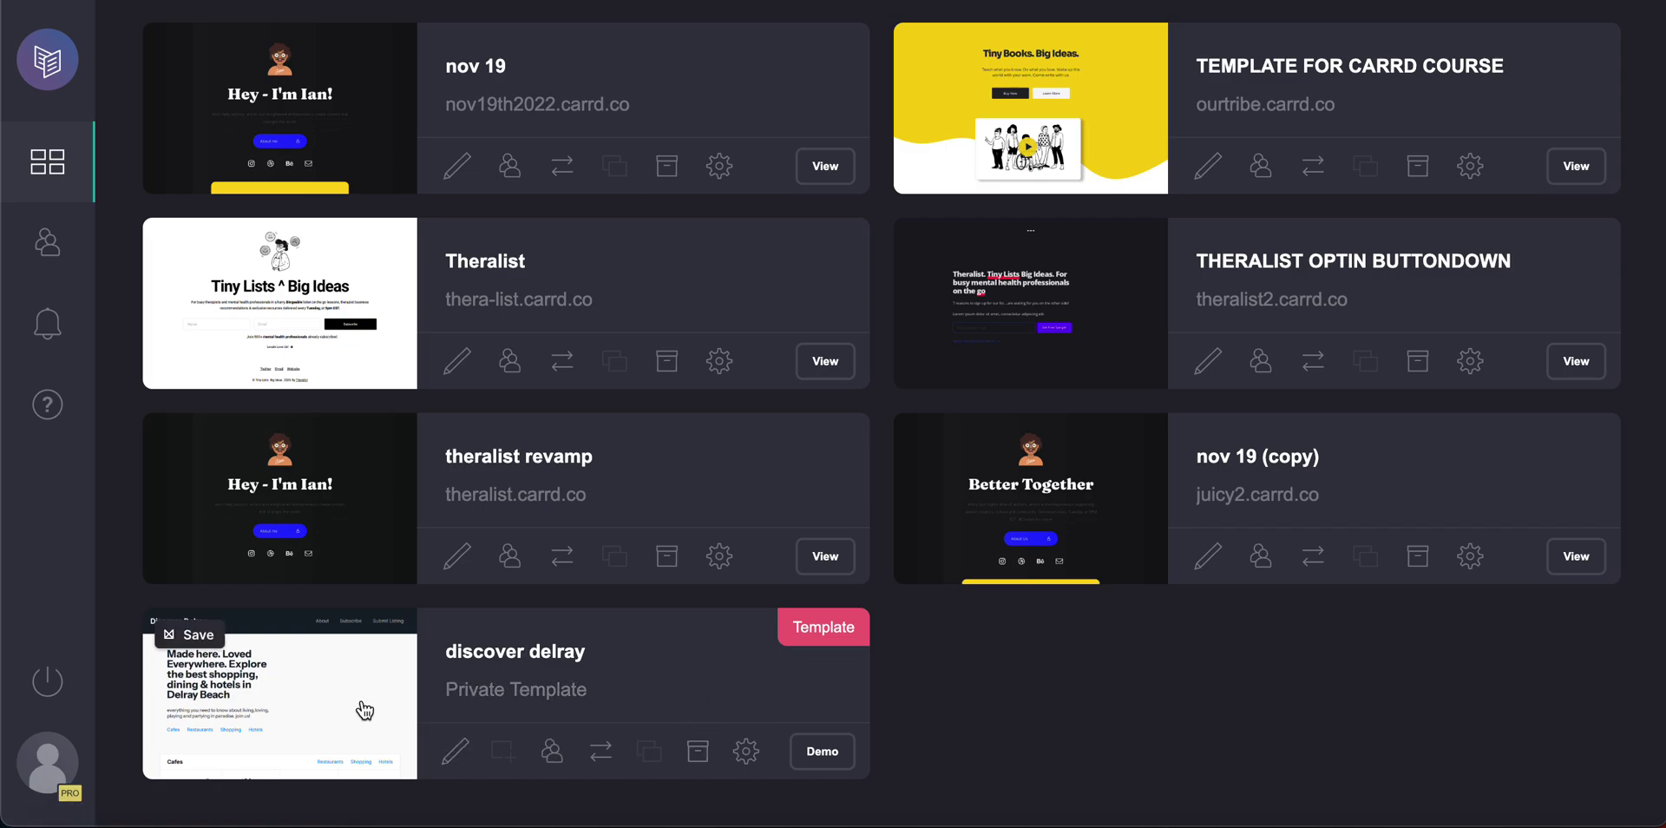
# - Open the discover delray template for editing and review its Cafes, Restaurants, Shopping and Hotels sections
pyautogui.click(682, 711)
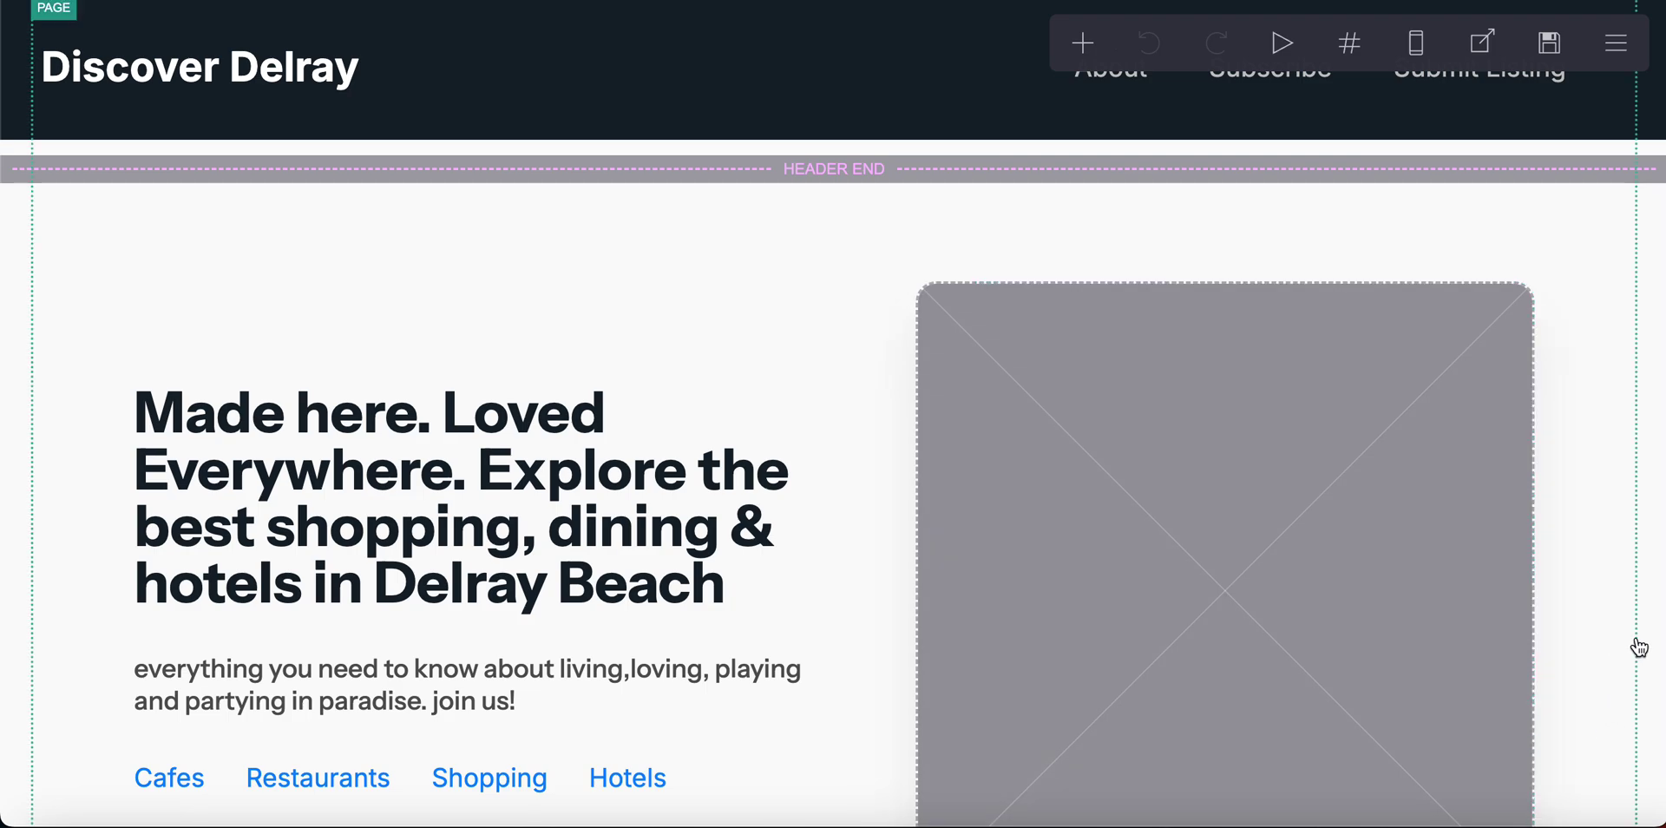
pyautogui.scroll(-2, 1653, 646)
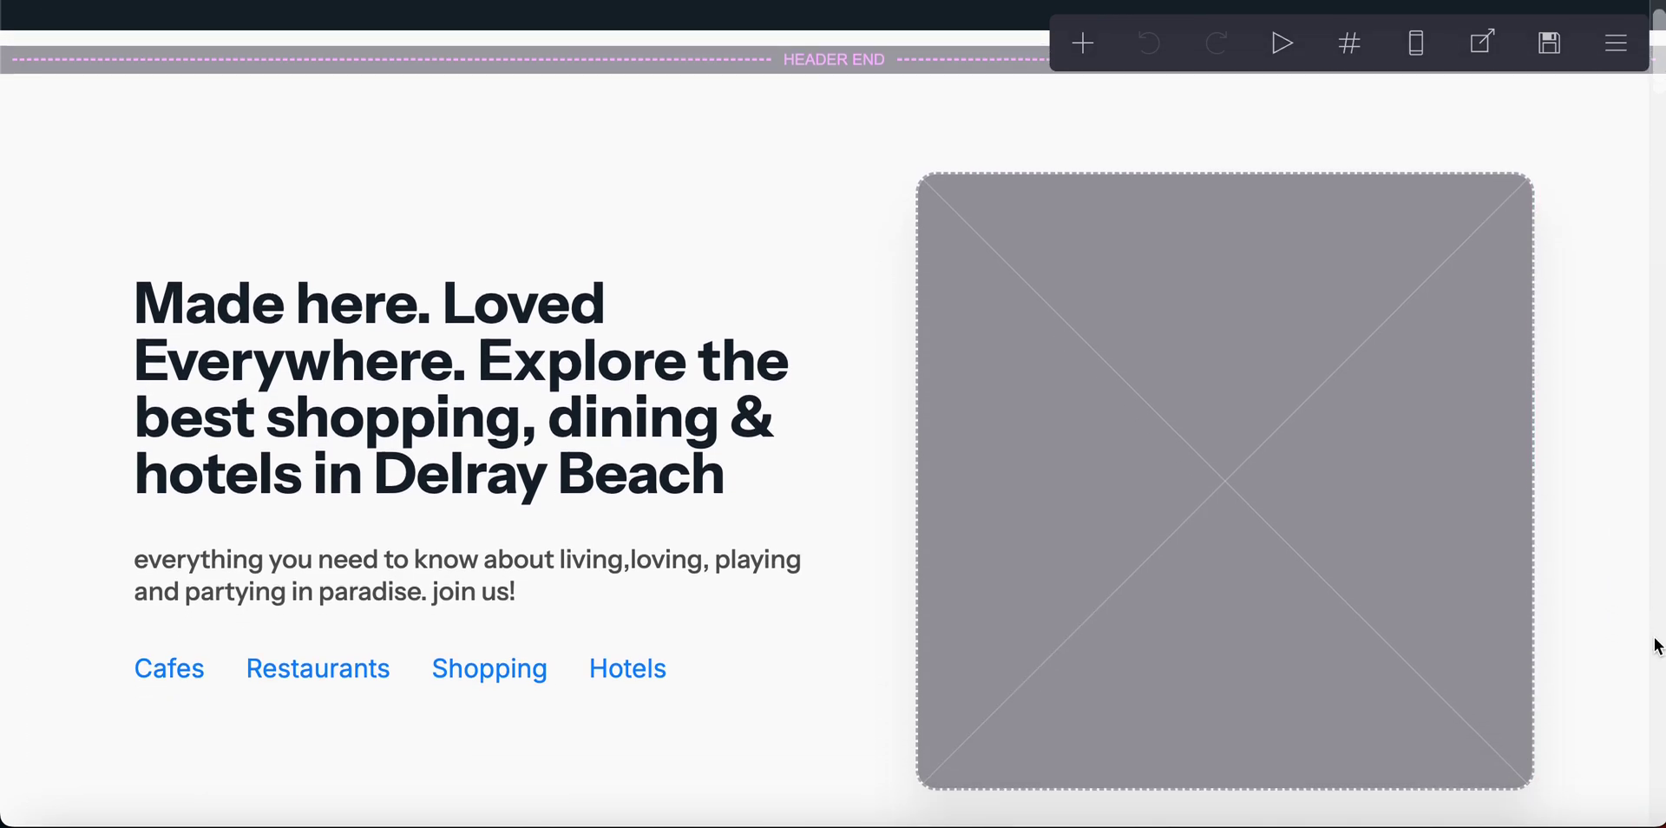
pyautogui.scroll(-10, 1653, 646)
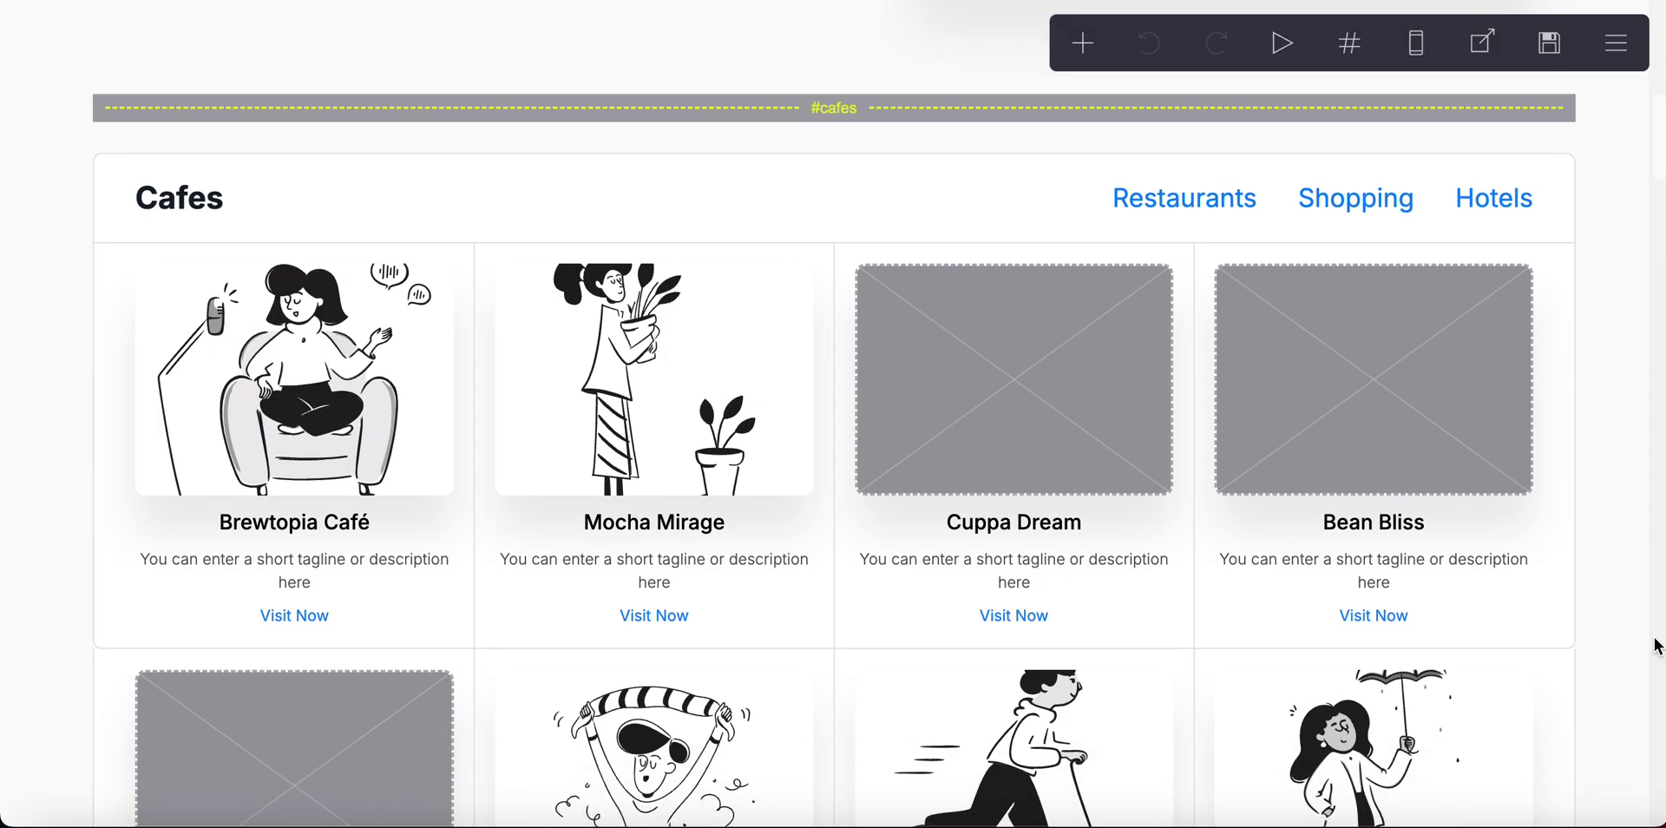
pyautogui.scroll(-8, 1655, 646)
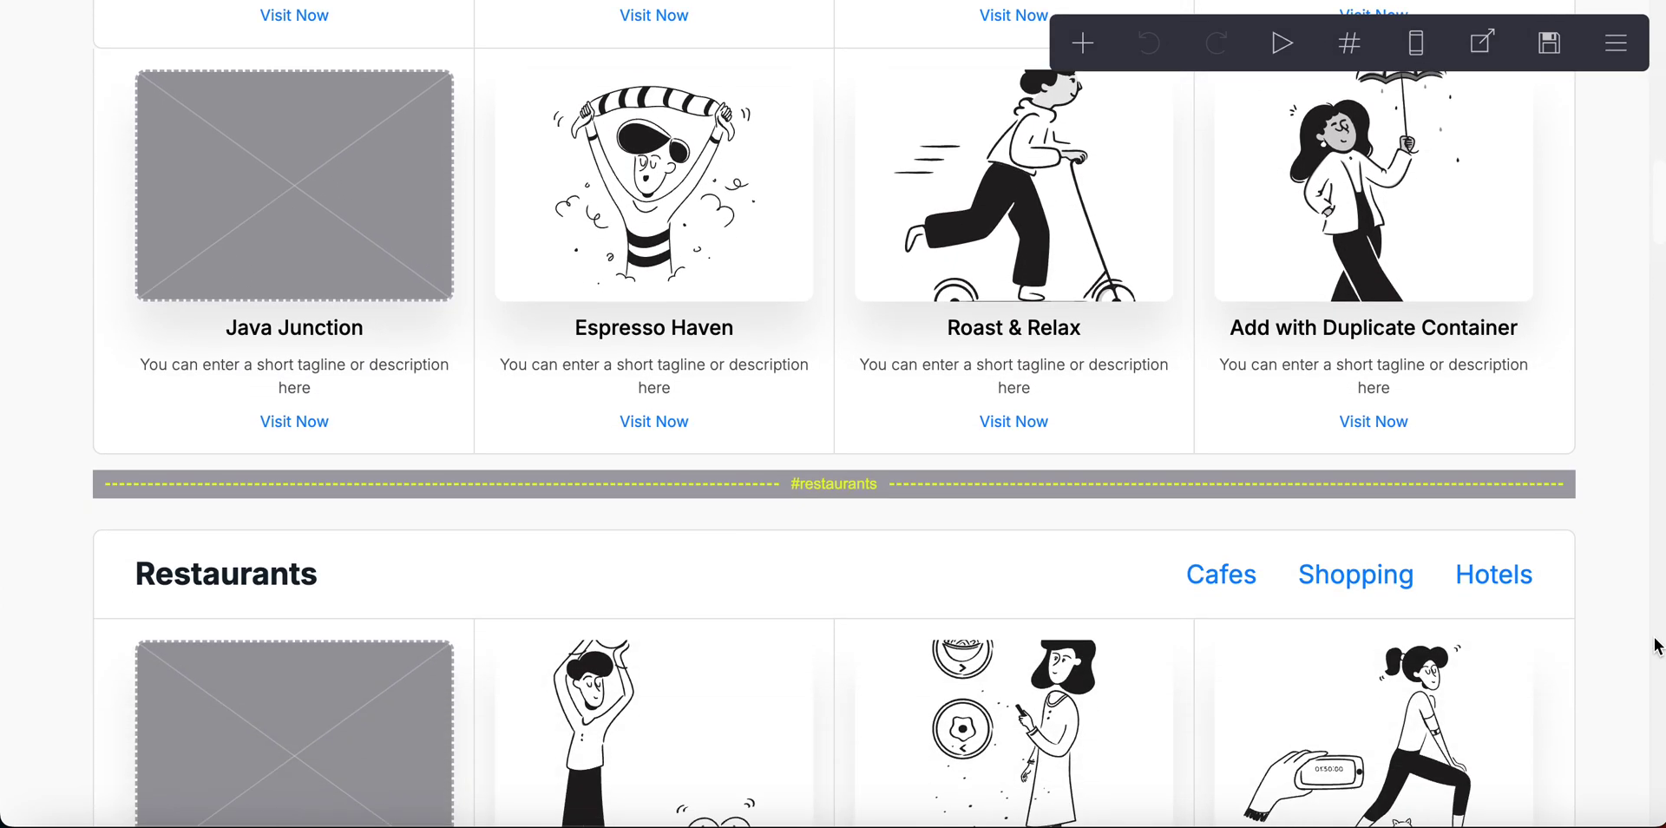
pyautogui.scroll(-10, 1655, 647)
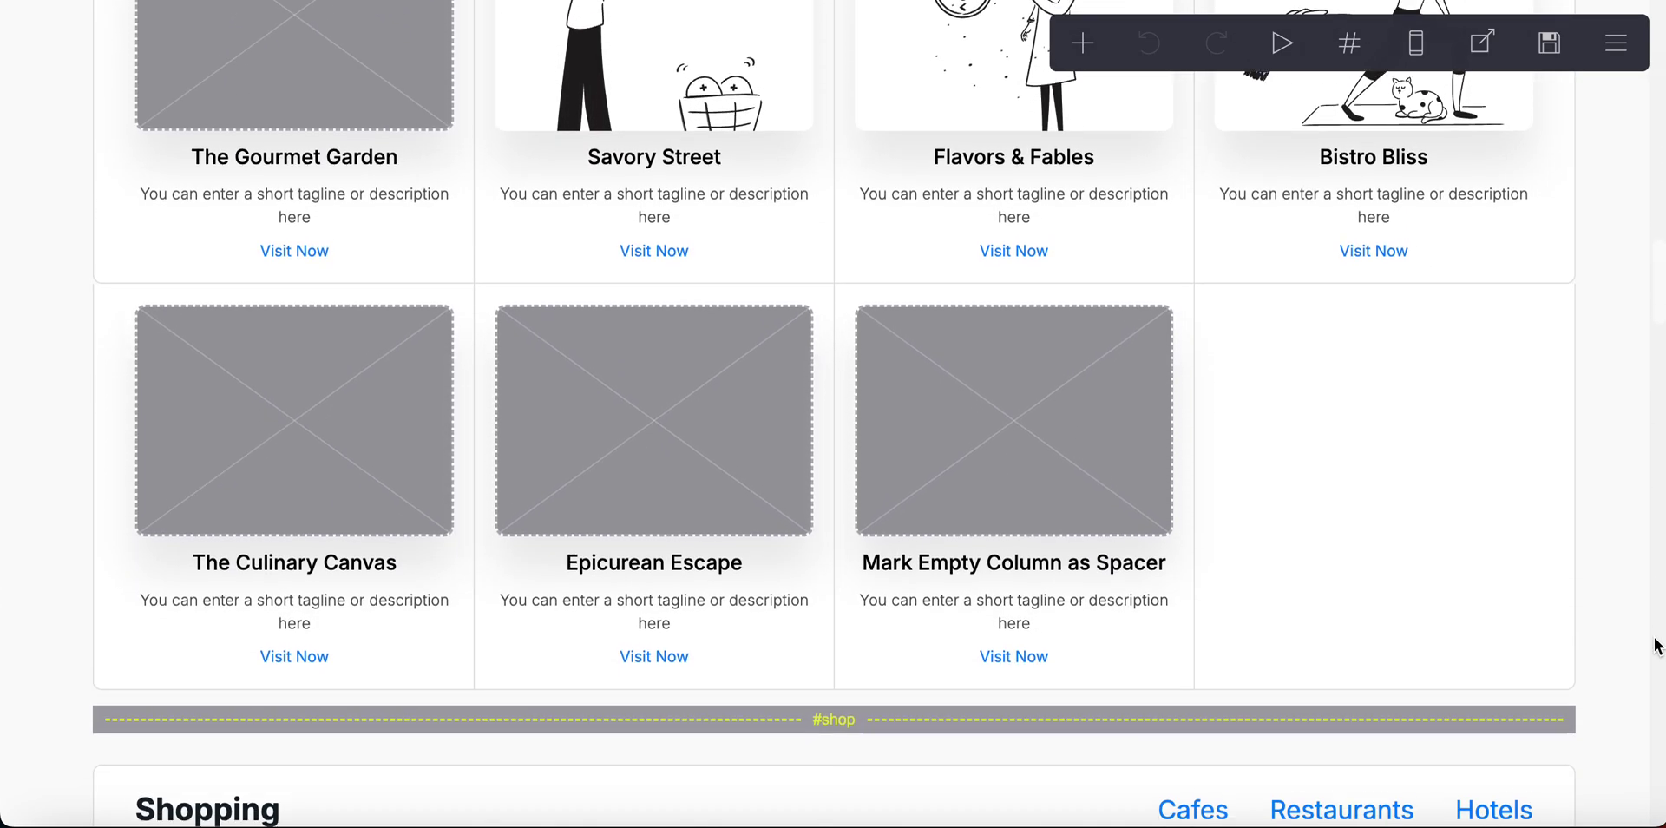
pyautogui.scroll(-15, 1656, 647)
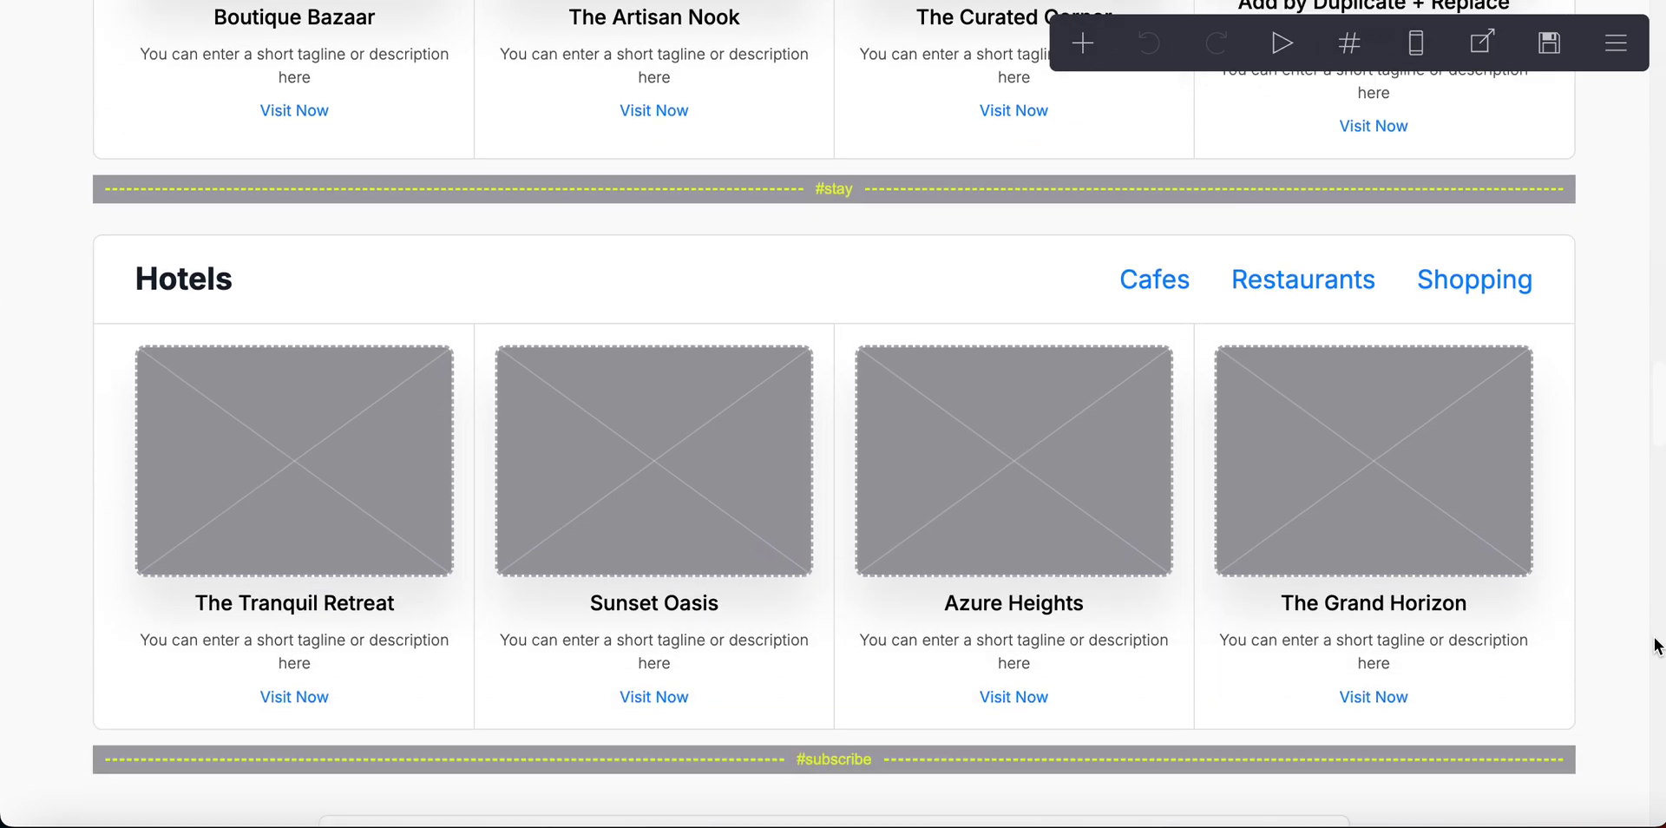
pyautogui.scroll(-3, 1656, 646)
pyautogui.scroll(6, 1656, 646)
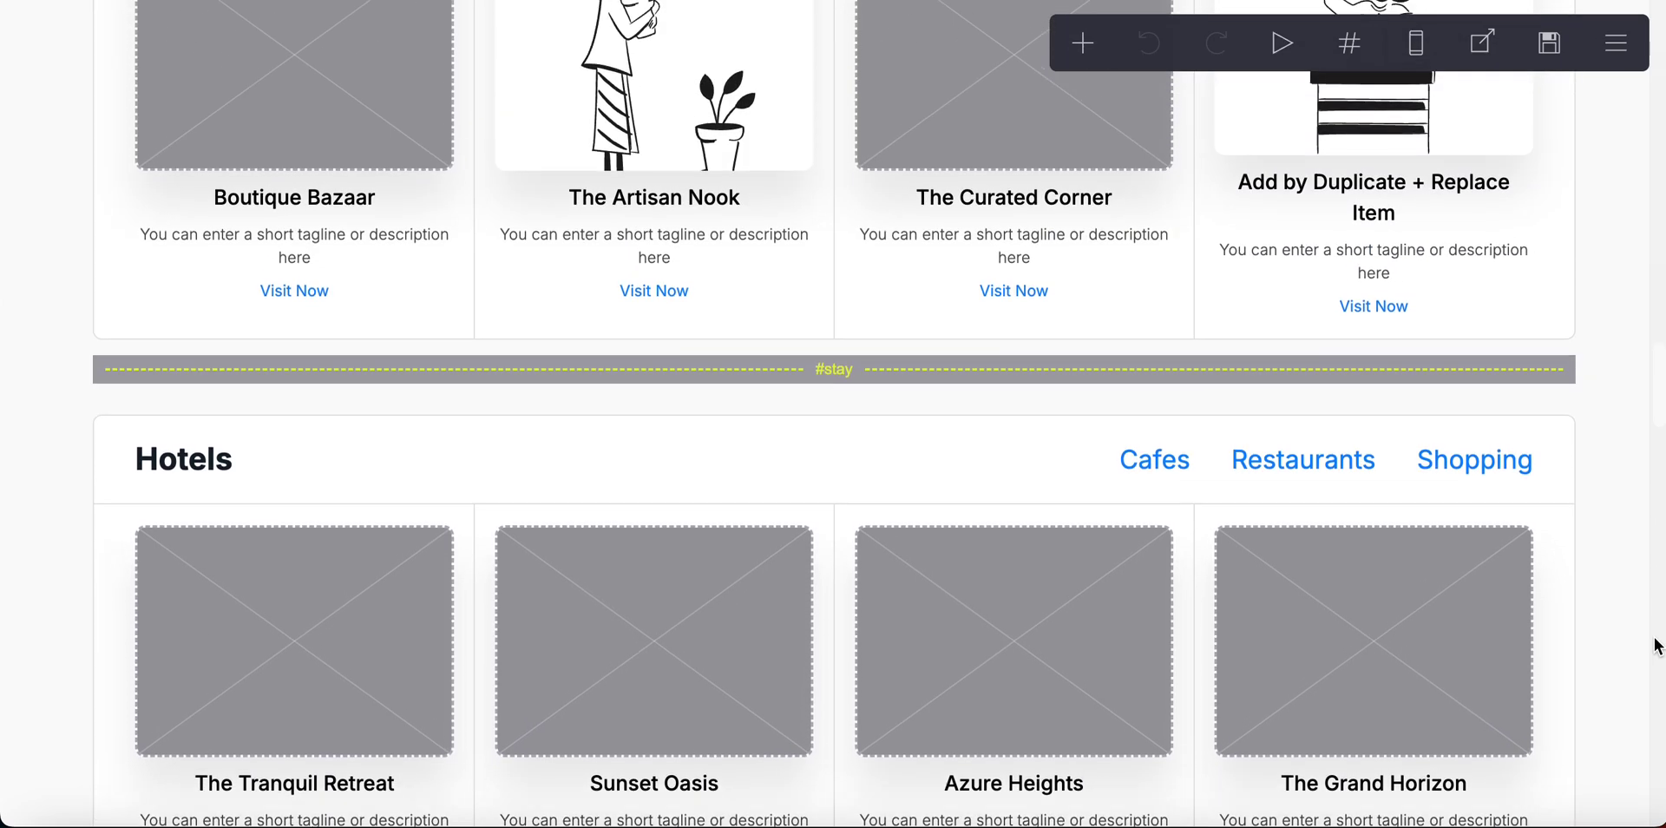
pyautogui.scroll(15, 1656, 646)
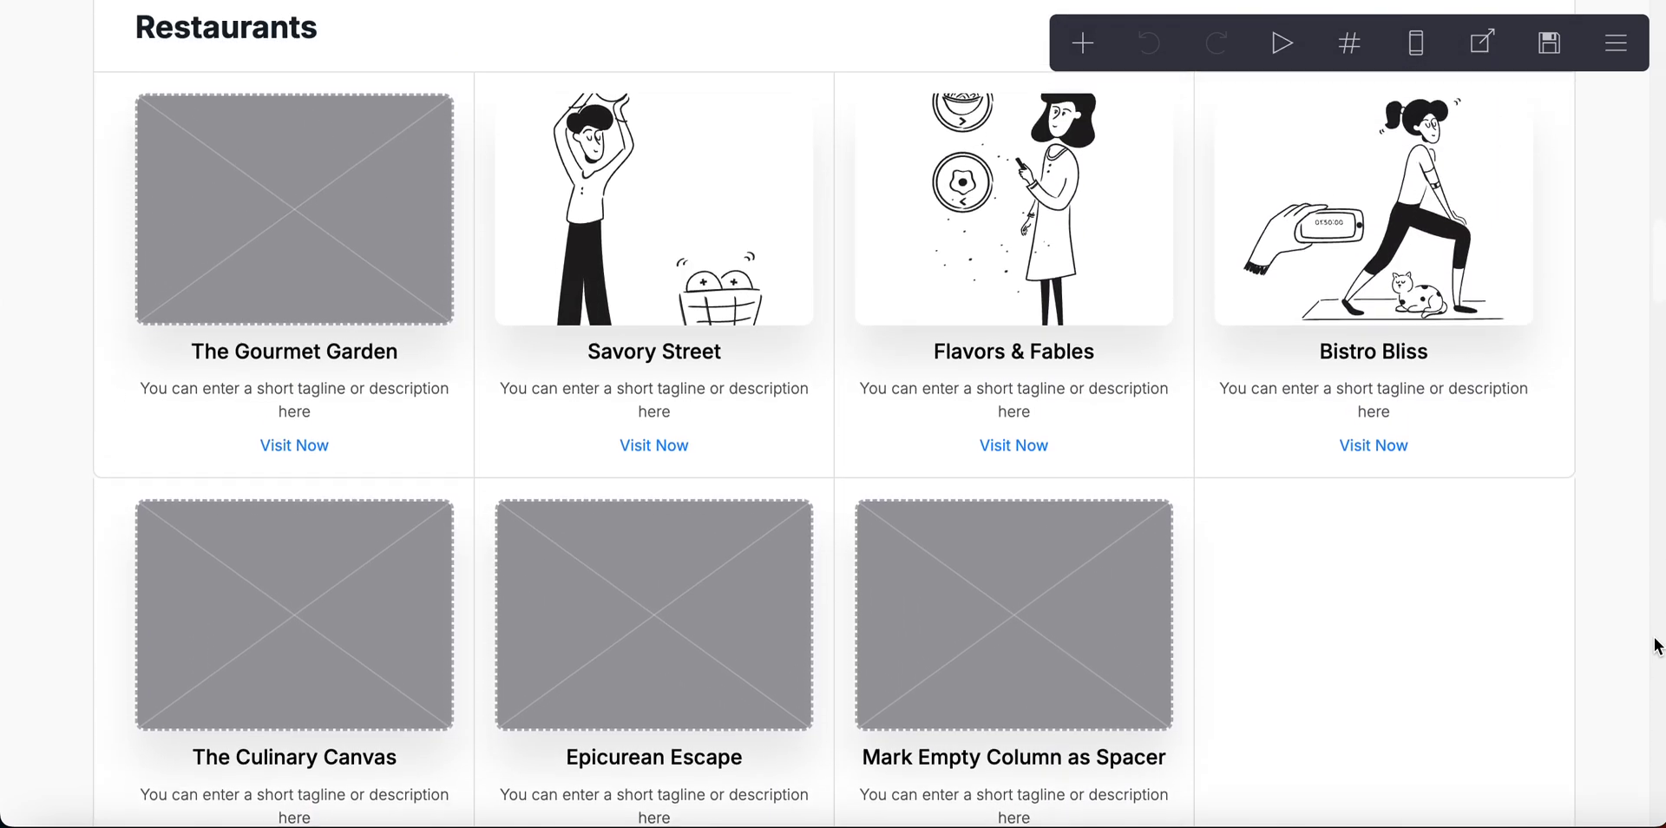
pyautogui.scroll(14, 1656, 647)
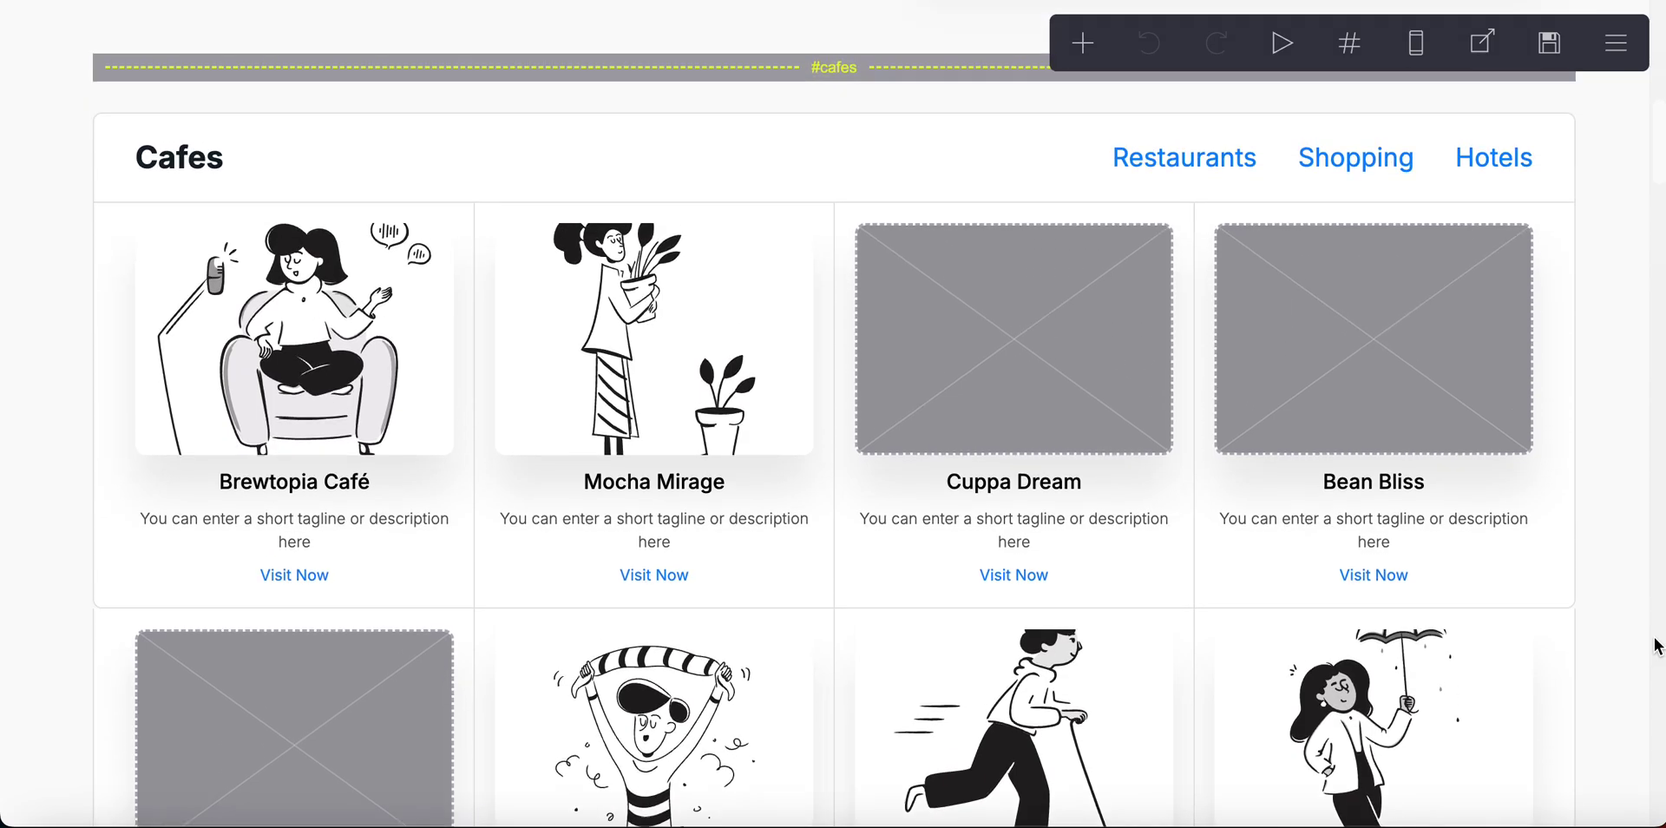
pyautogui.scroll(11, 1655, 646)
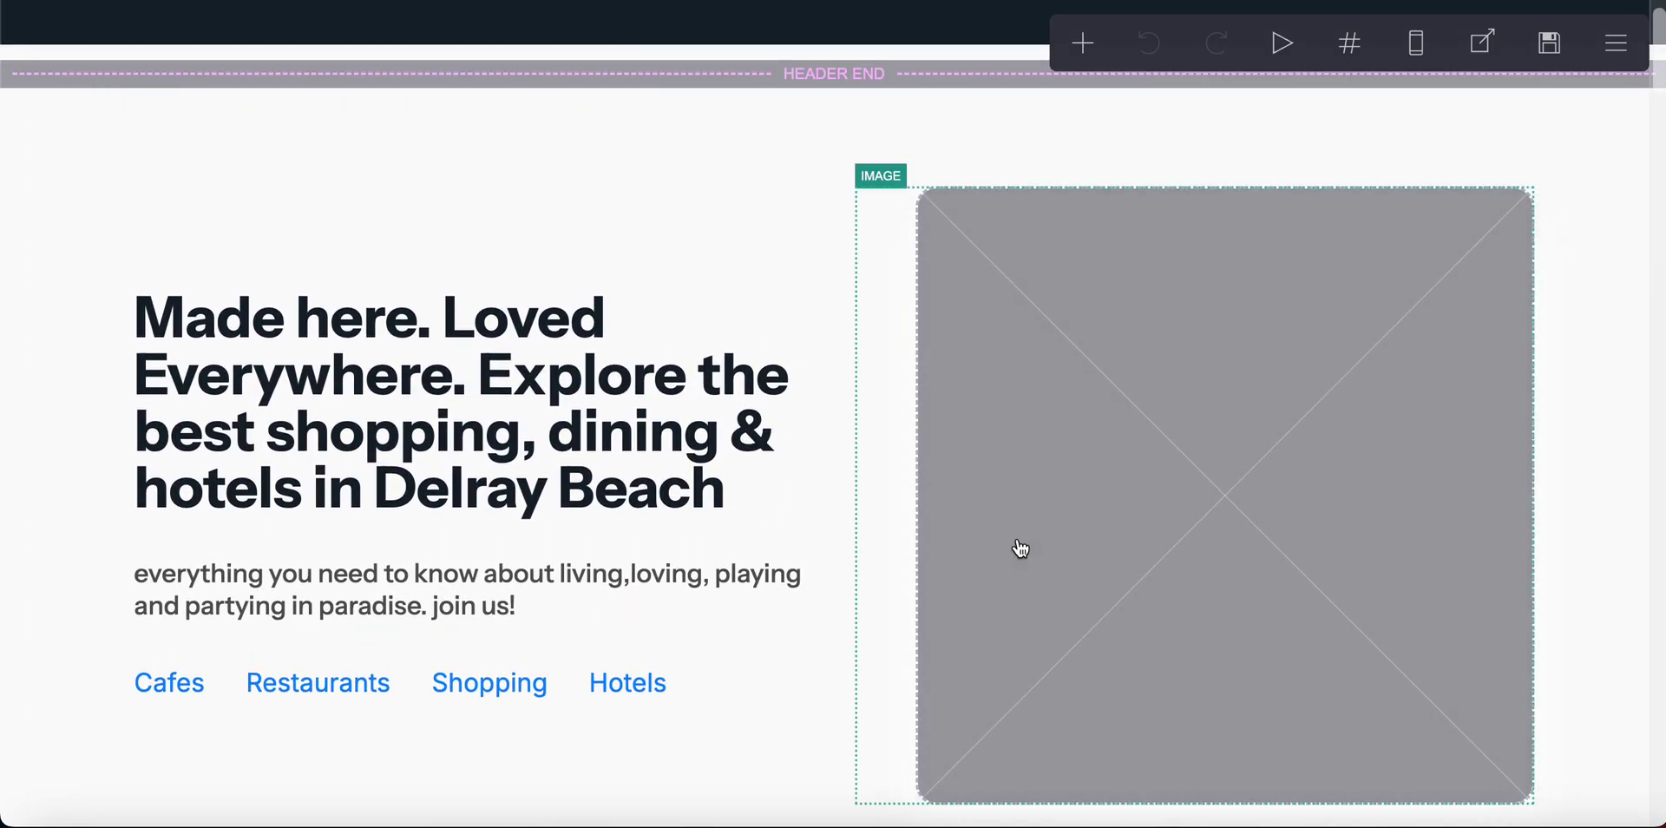
# - Fill the hero section's image placeholder with the selfie photo from the Desktop folder, expanding the crop to cover the full picture
pyautogui.click(1380, 543)
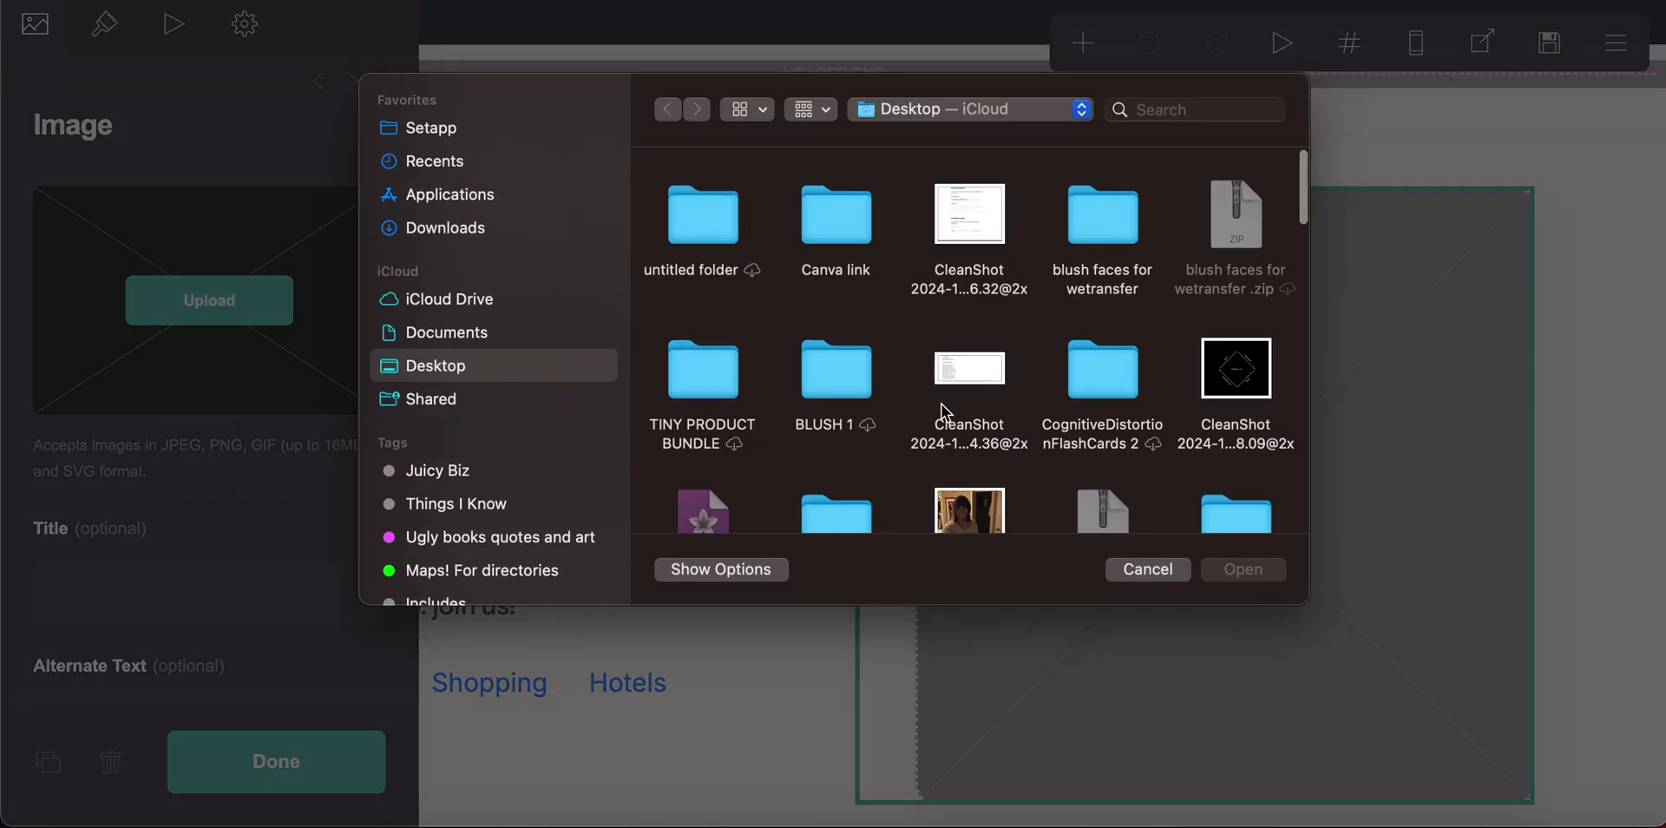
pyautogui.click(985, 503)
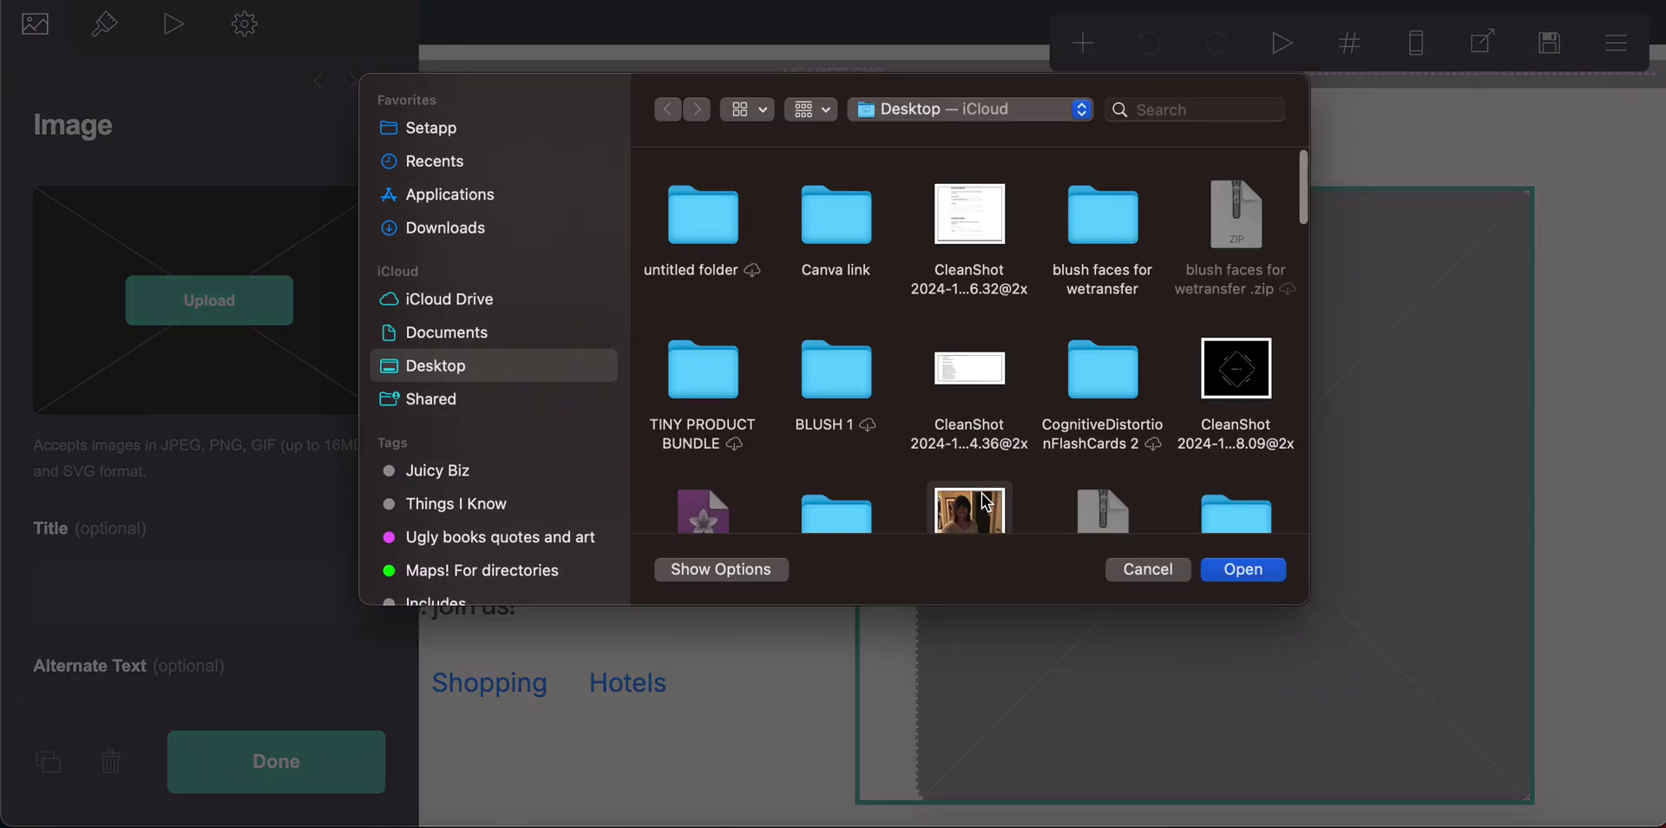
pyautogui.click(1250, 572)
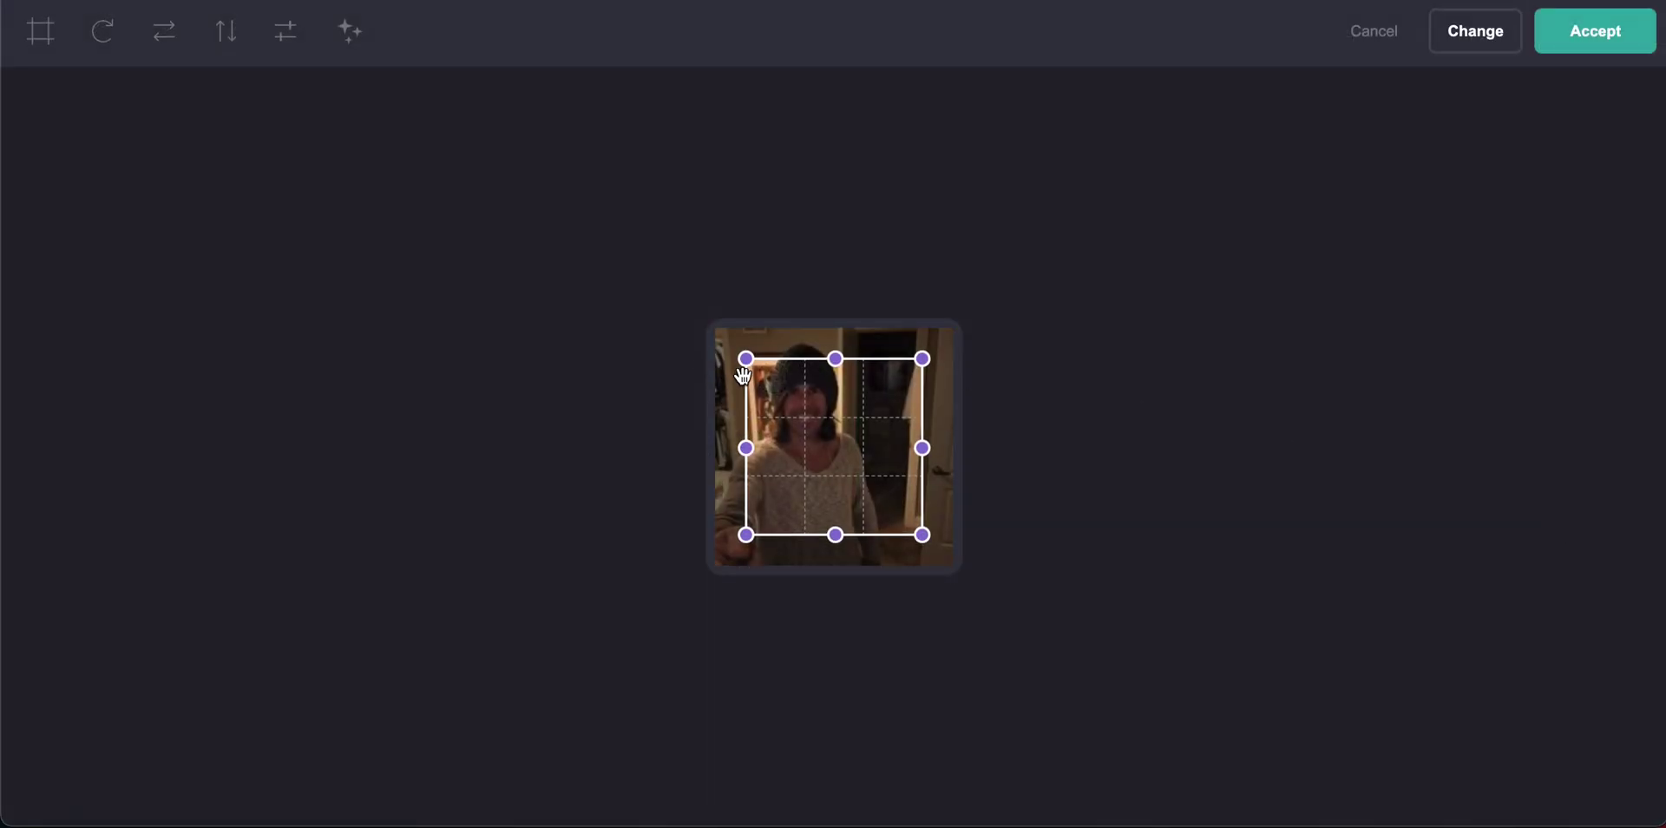
pyautogui.moveTo(746, 359); pyautogui.dragTo(705, 319)
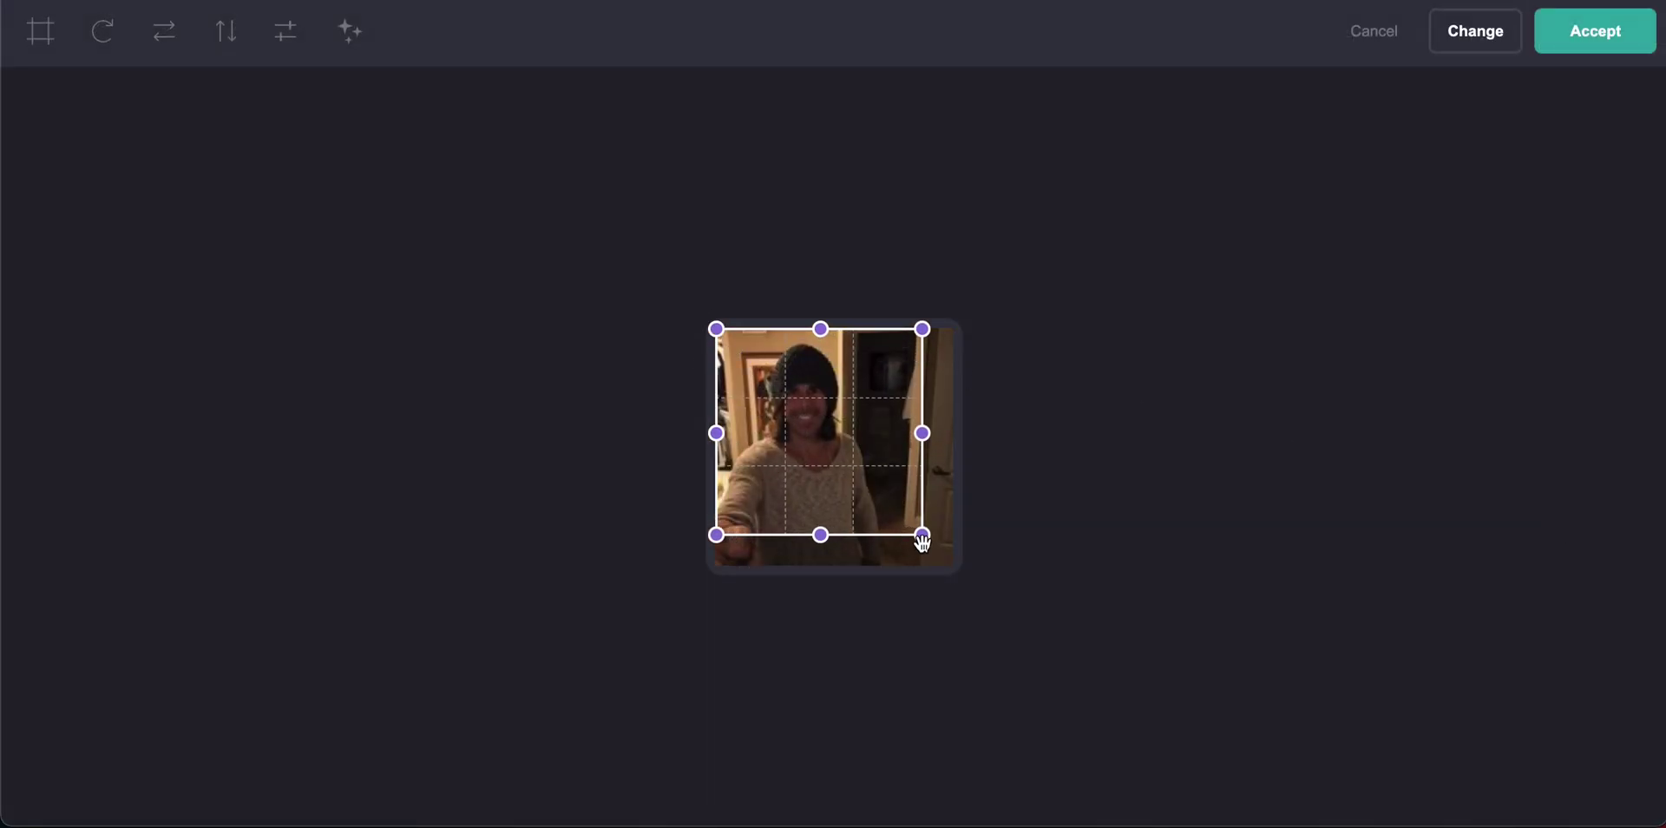
pyautogui.moveTo(922, 534); pyautogui.dragTo(1068, 626)
pyautogui.click(1607, 30)
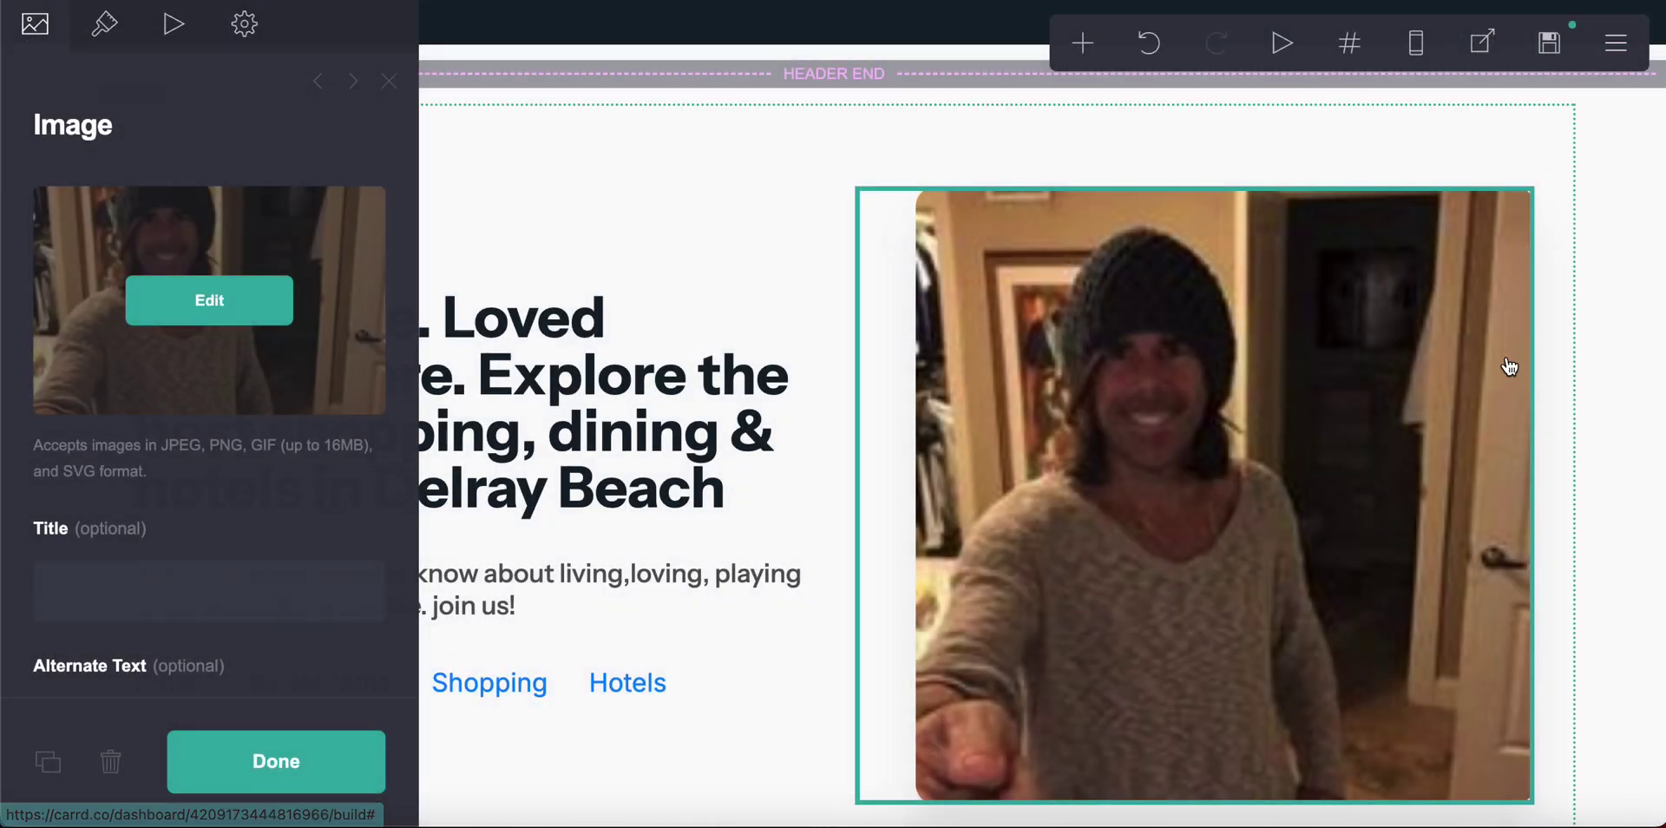
pyautogui.click(252, 778)
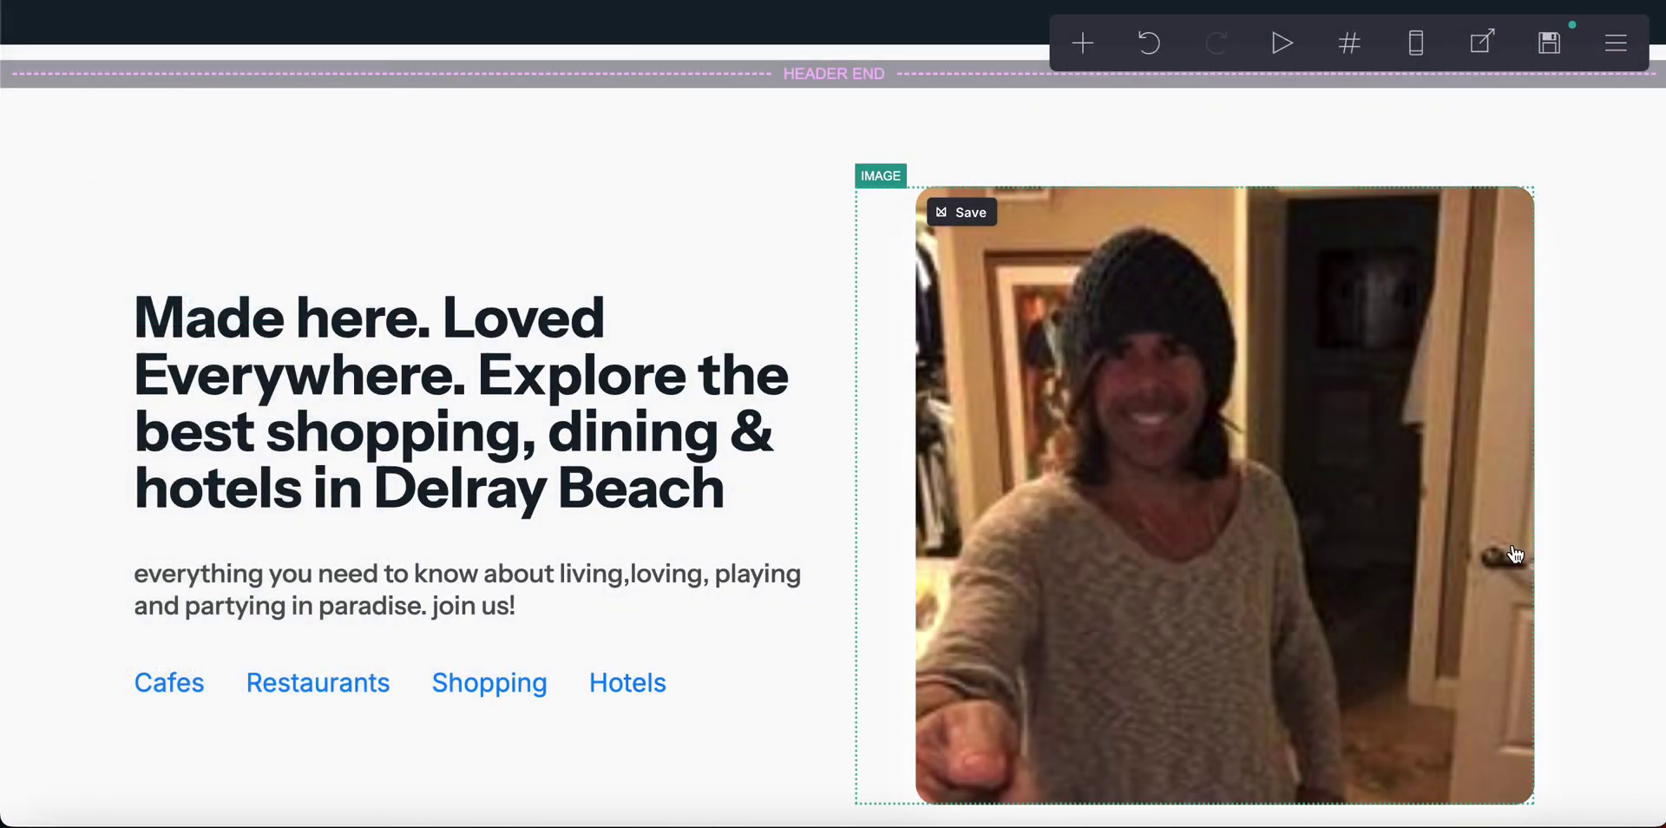
# - Open the template's demo page and review it from the hero section through the category listings to the newsletter form and footer
pyautogui.click(1480, 45)
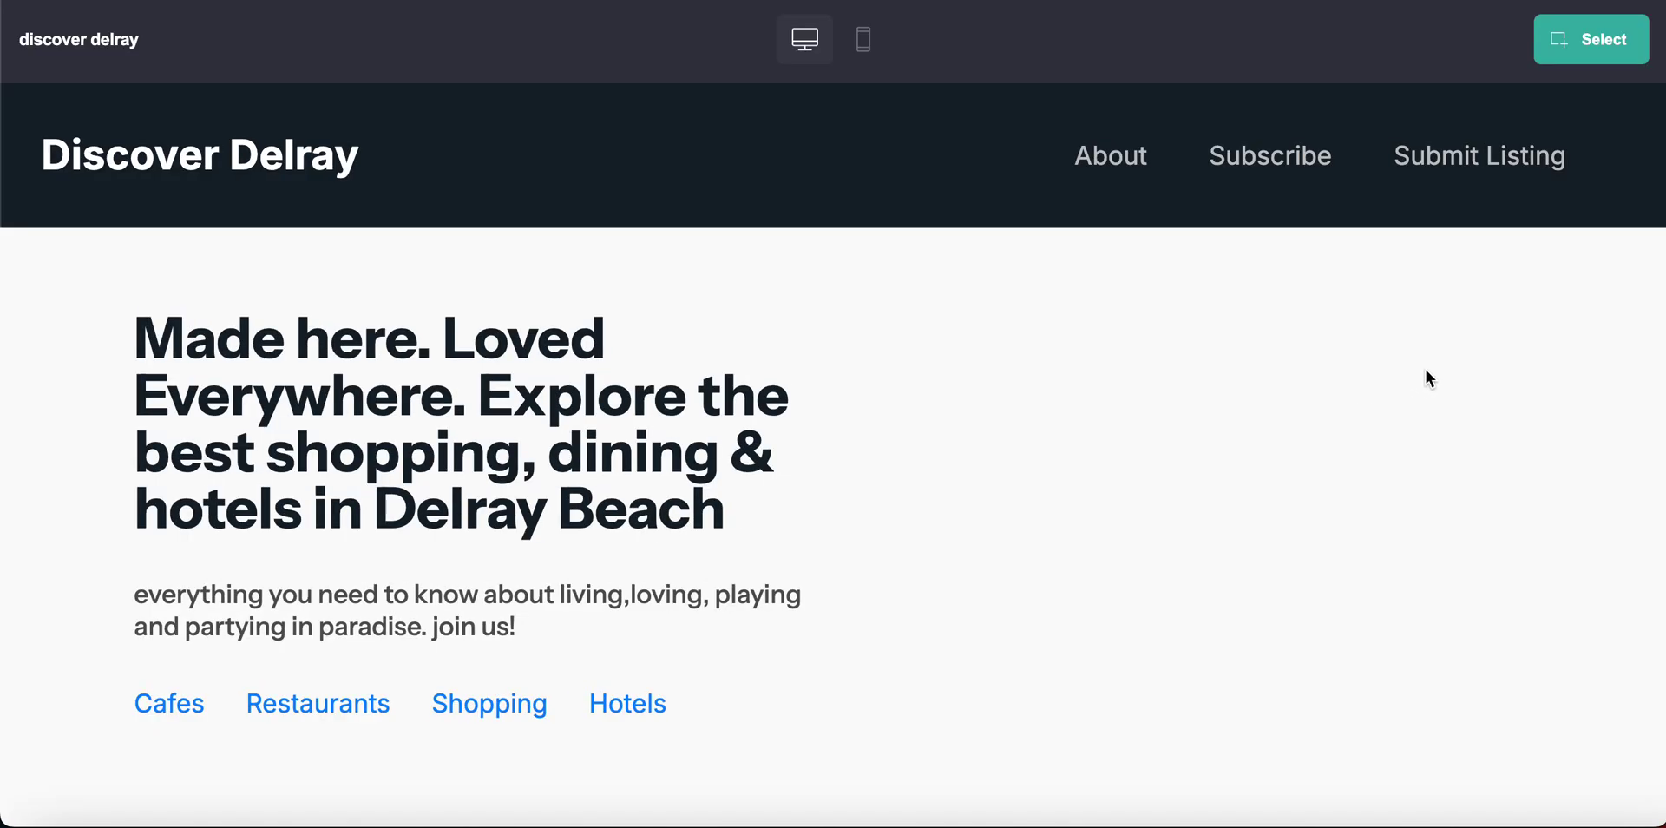
pyautogui.scroll(-6, 1425, 370)
pyautogui.scroll(-8, 1425, 369)
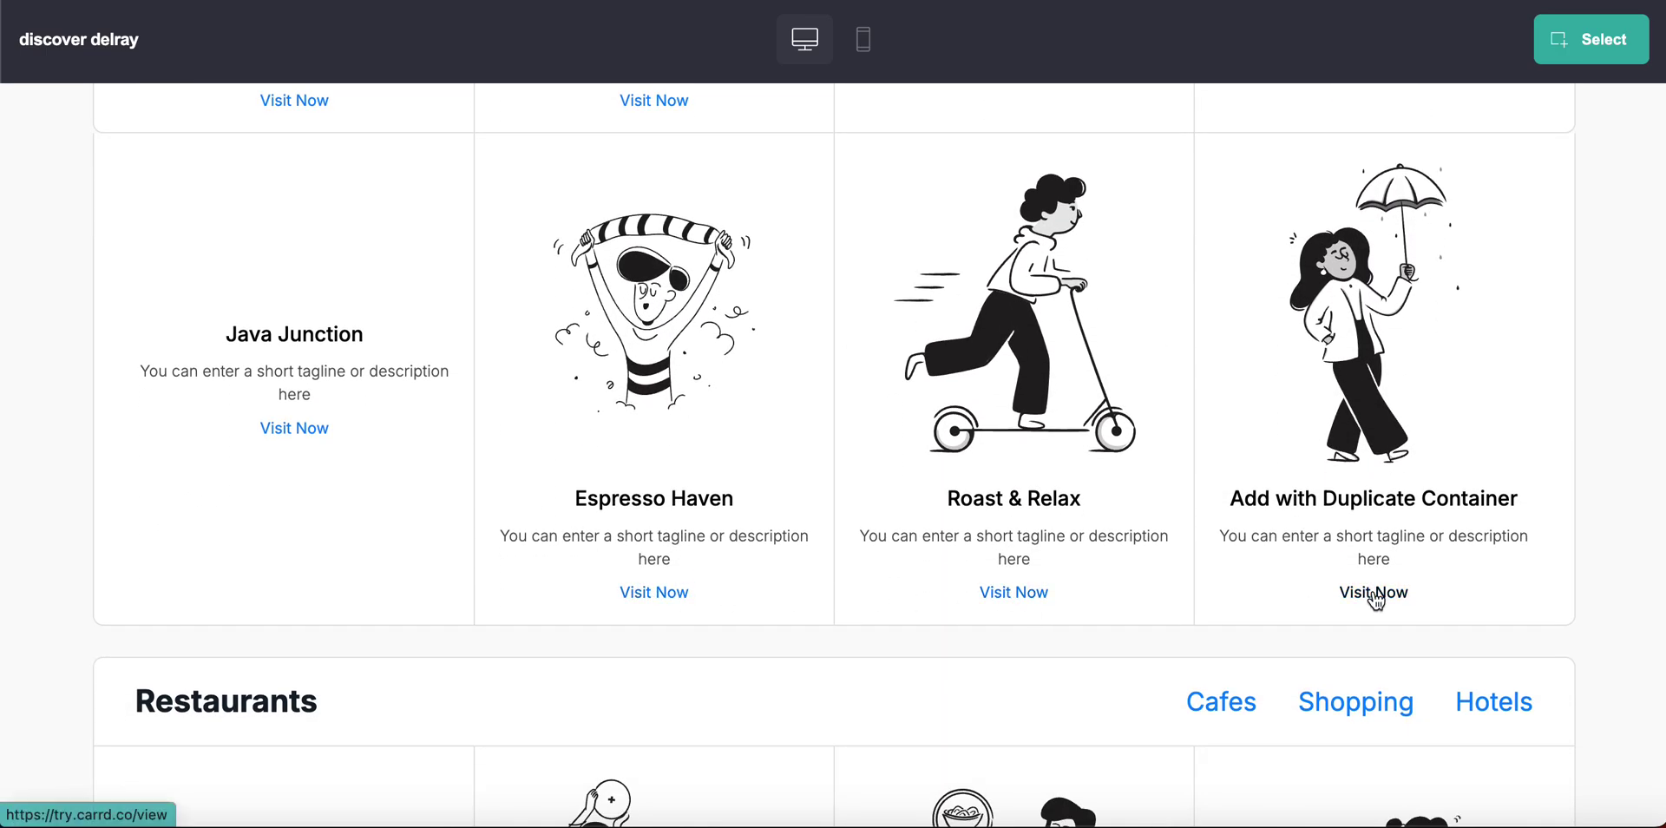
pyautogui.scroll(-1, 1392, 589)
pyautogui.scroll(-12, 1392, 584)
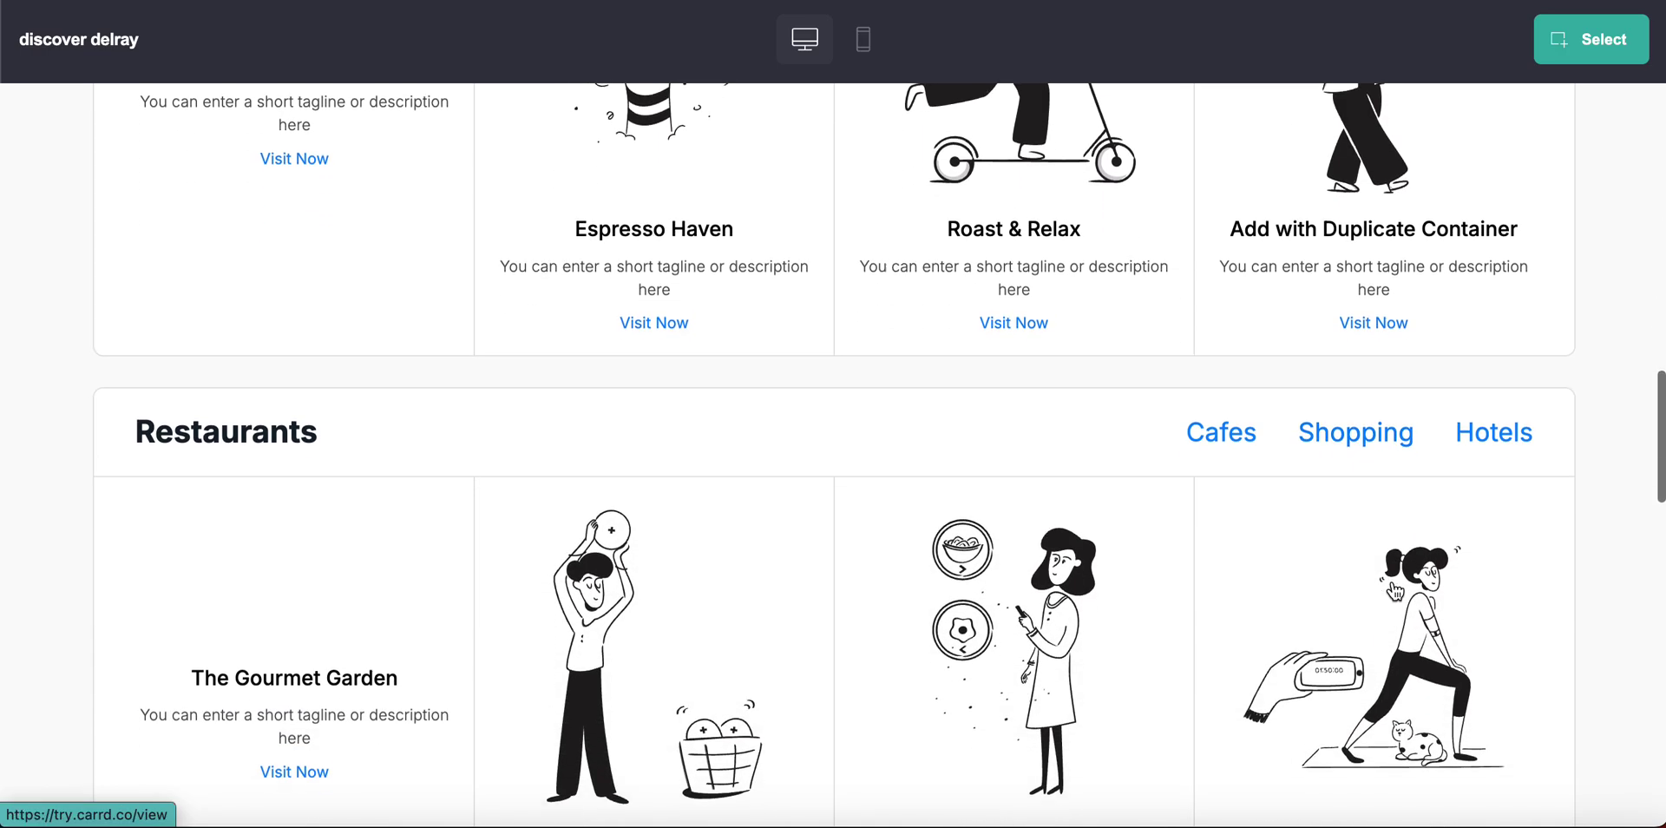
pyautogui.scroll(-3, 1396, 590)
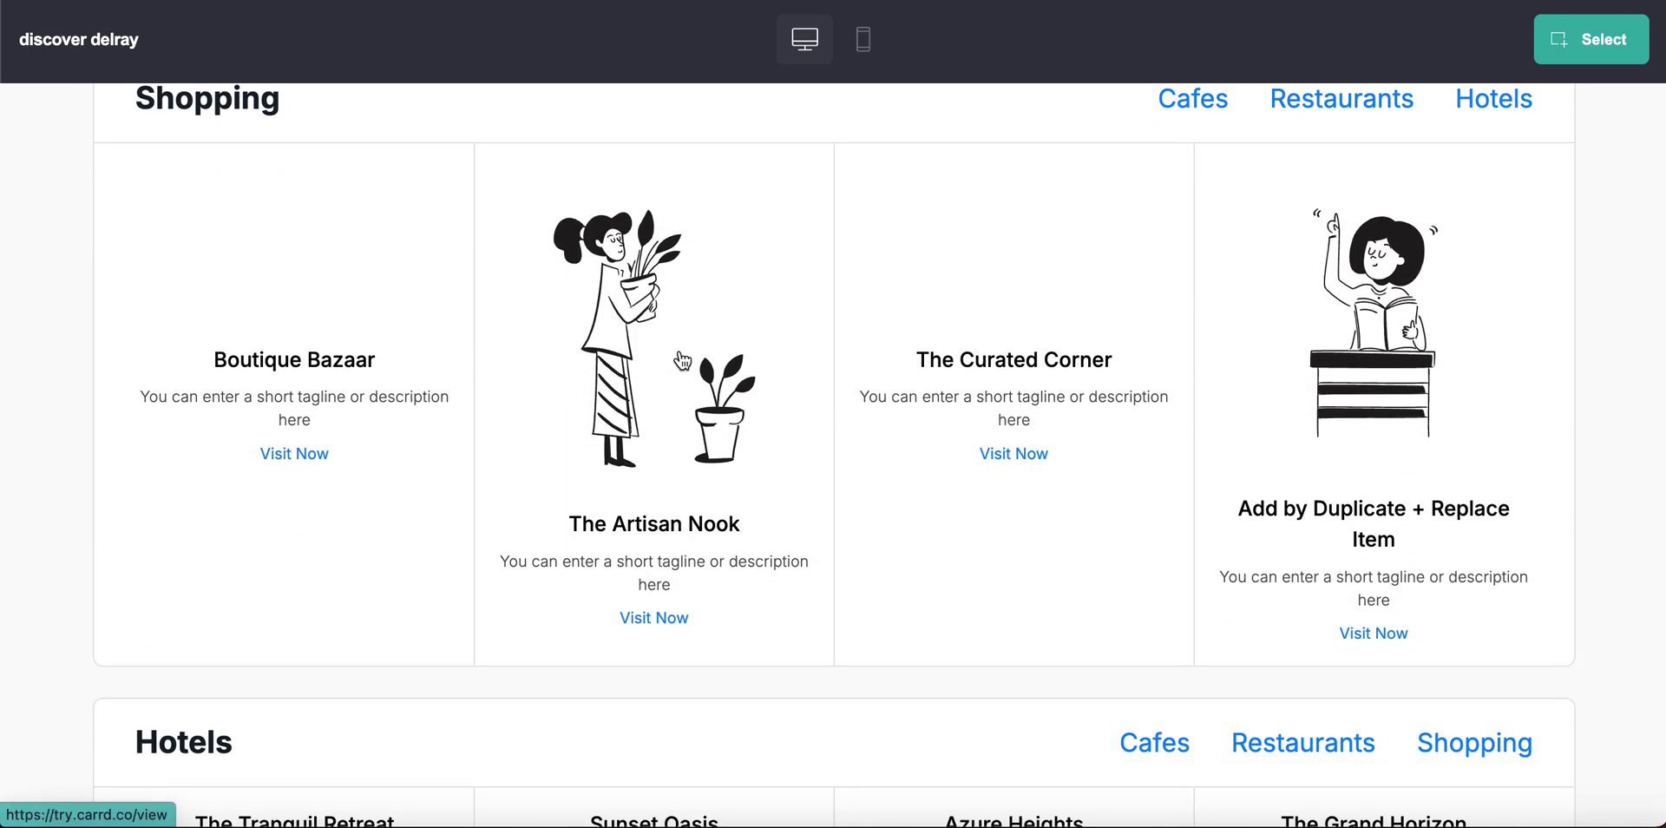
pyautogui.scroll(-7, 682, 361)
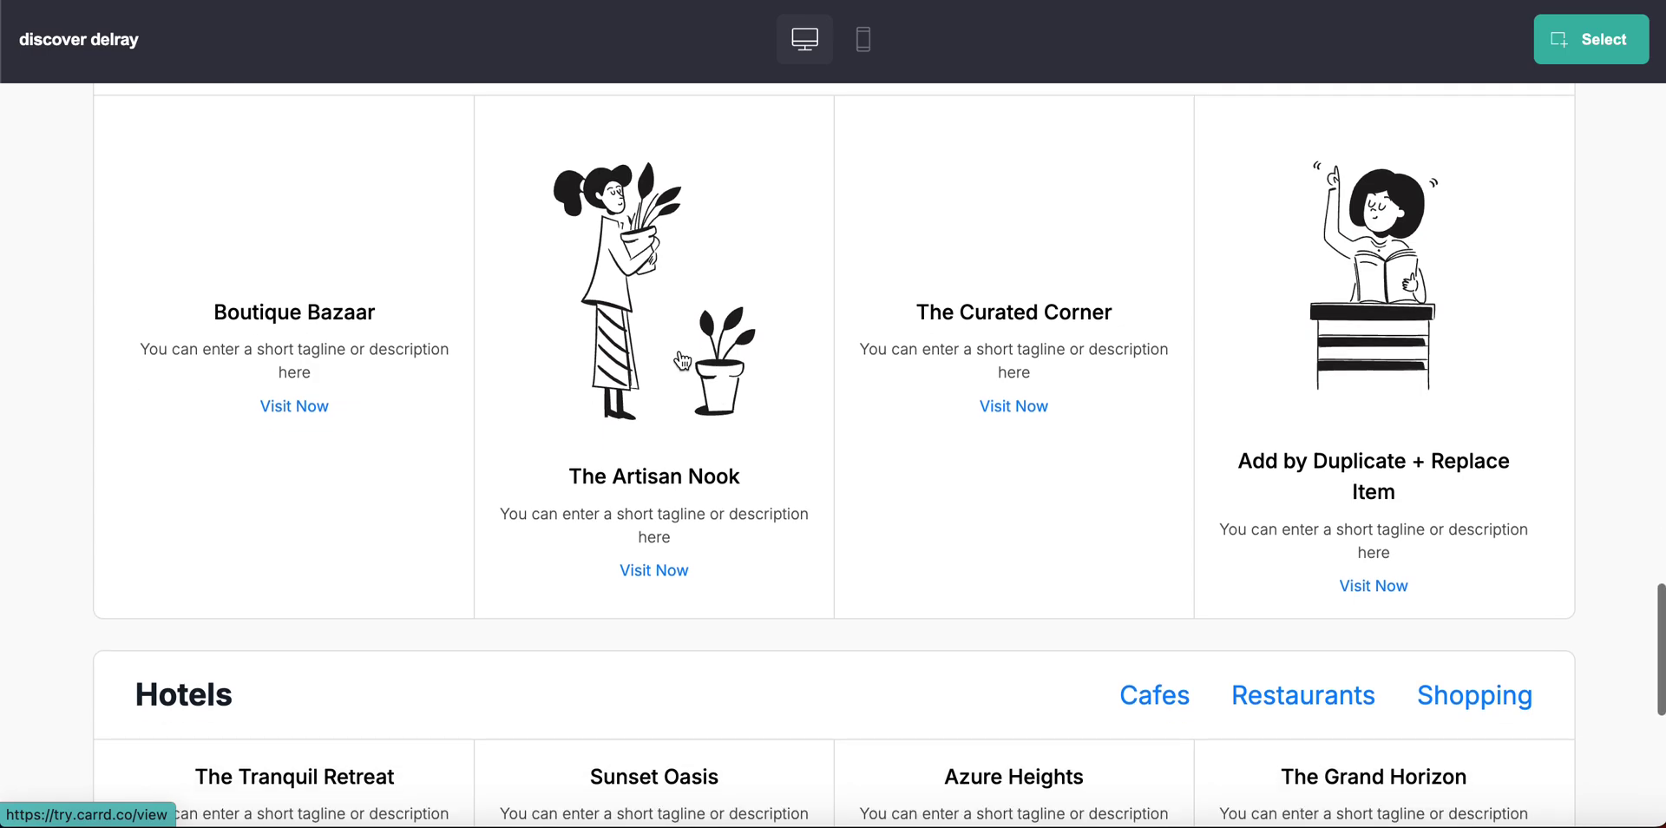
pyautogui.scroll(7, 681, 352)
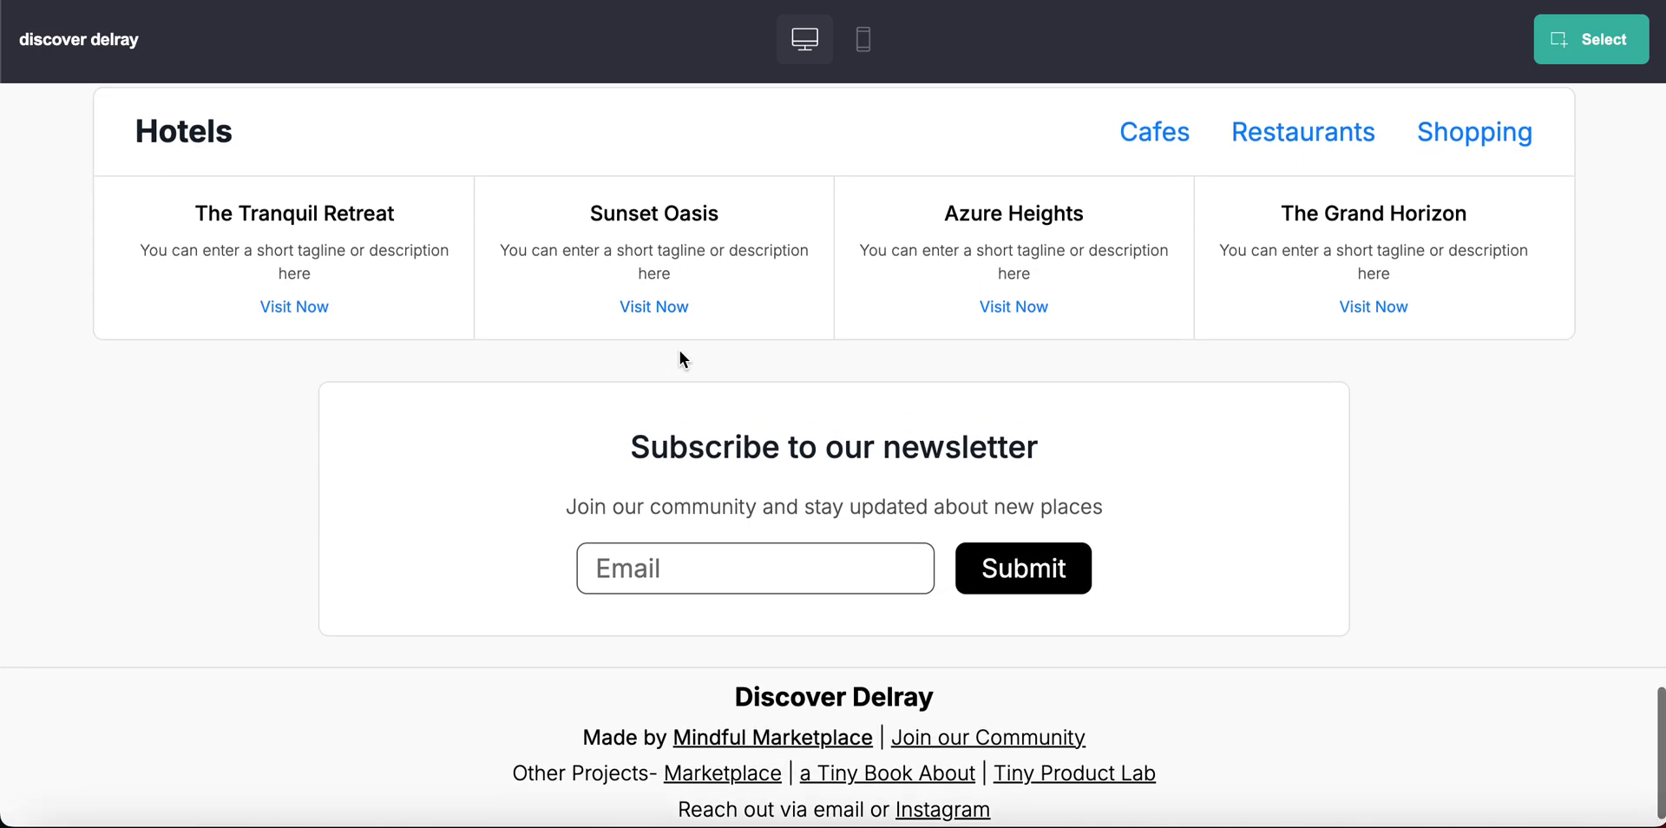
pyautogui.scroll(14, 682, 360)
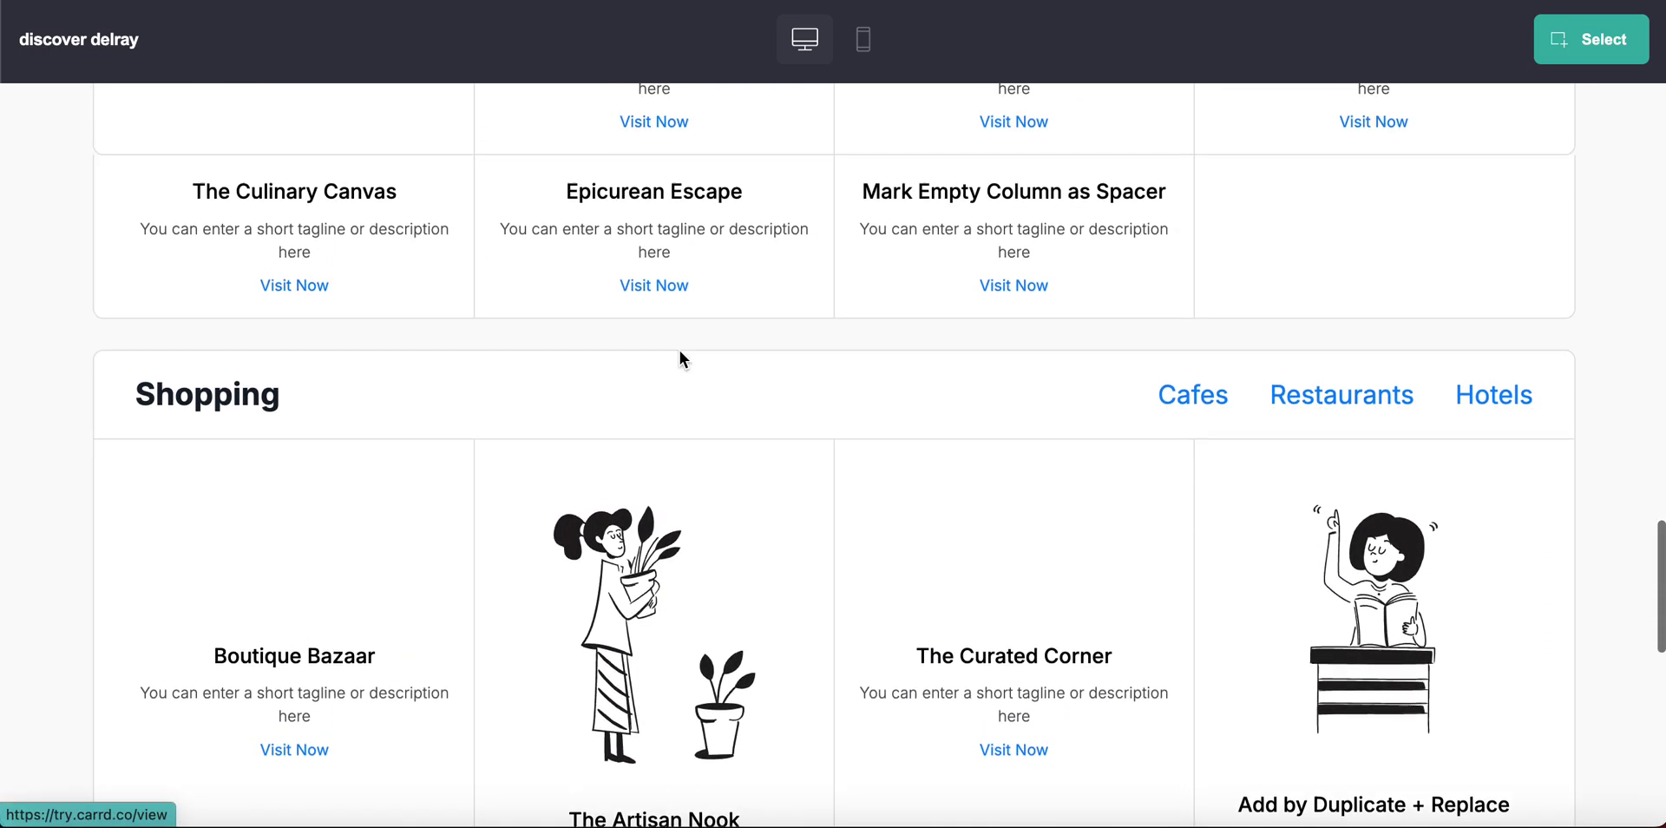
pyautogui.scroll(11, 682, 360)
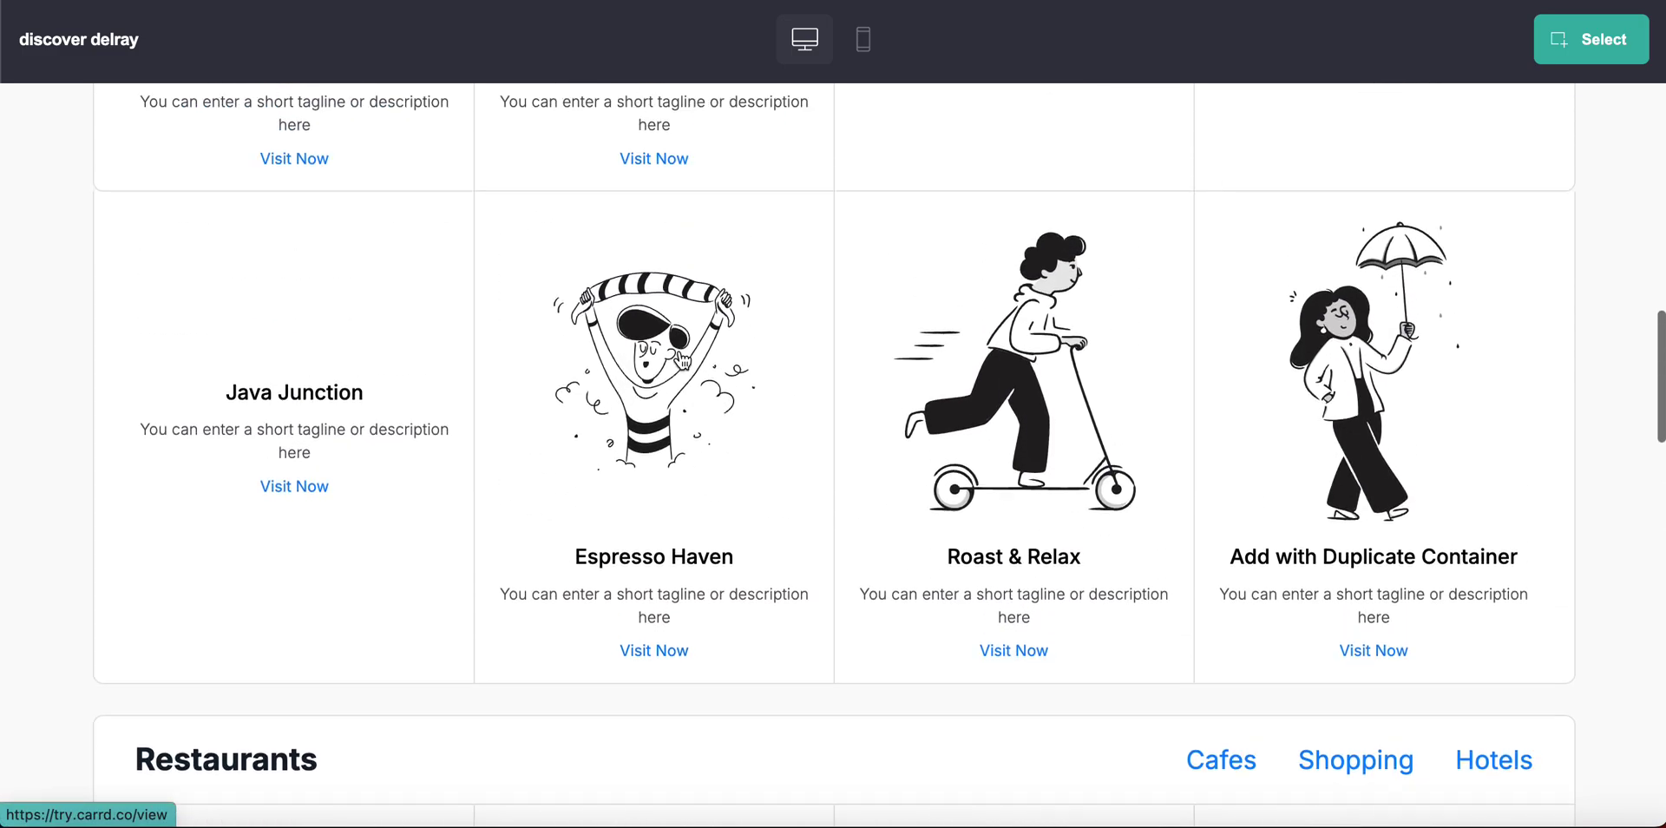
pyautogui.scroll(4, 679, 351)
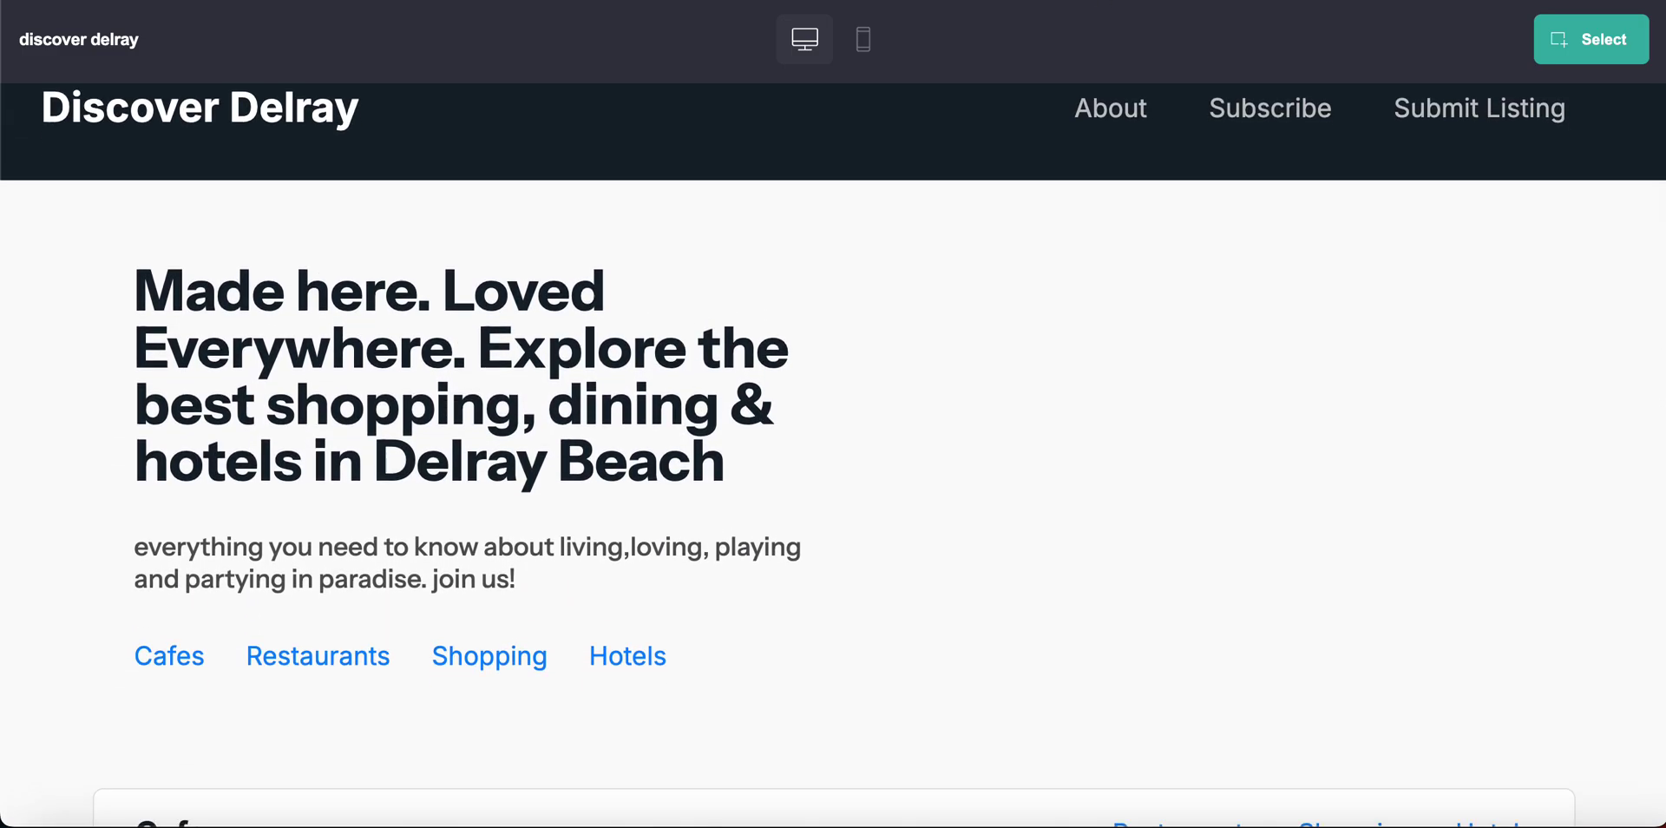
# - Return to the editor and save the changes to the discover delray template
pyautogui.click(1309, 1)
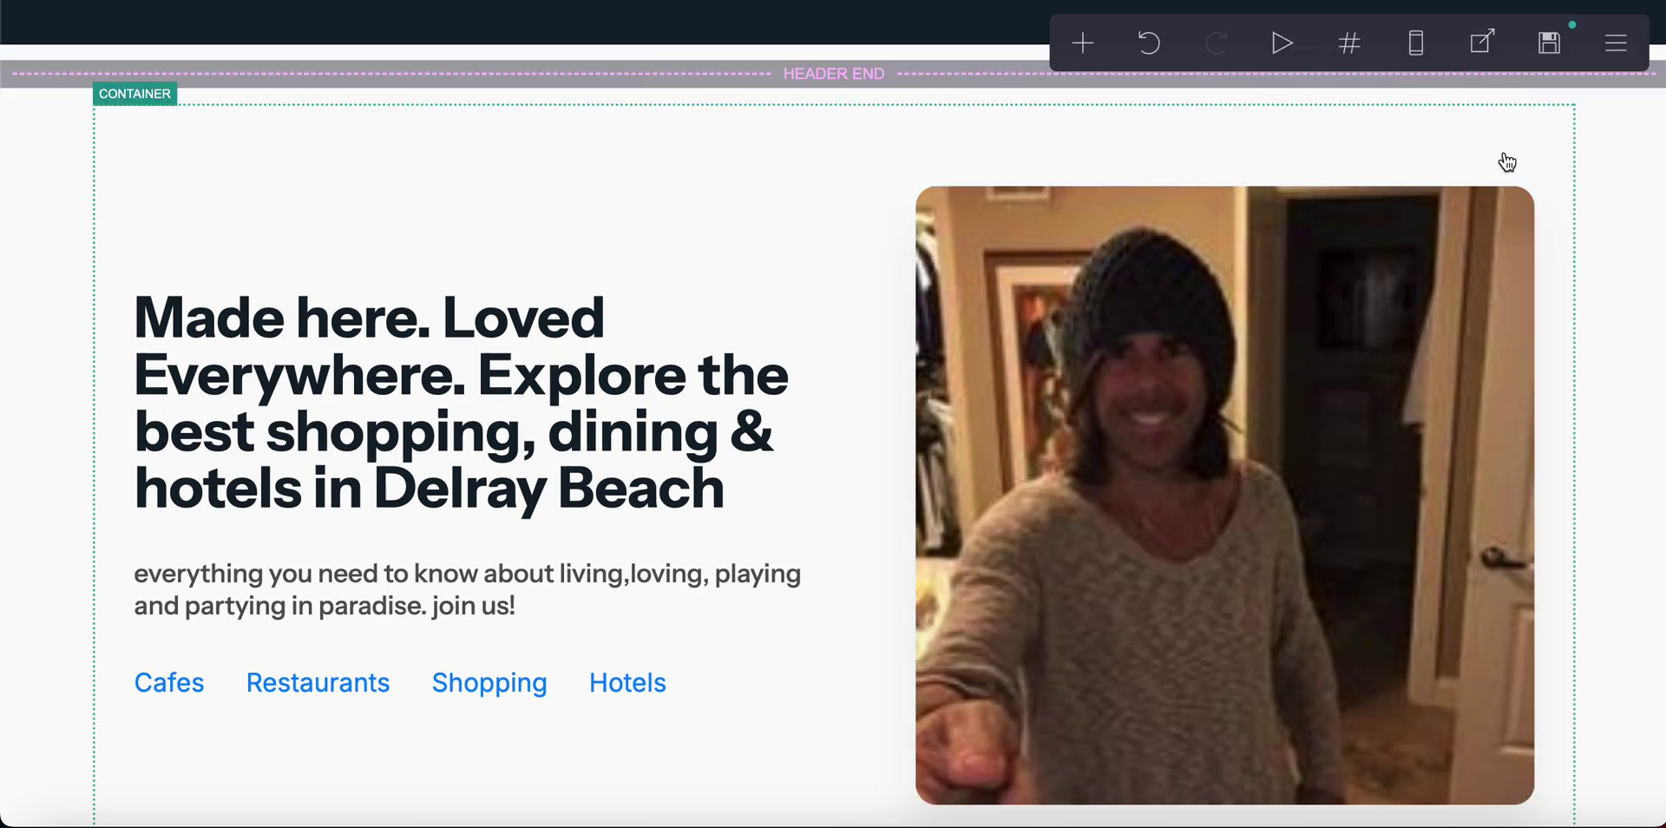
pyautogui.click(1547, 45)
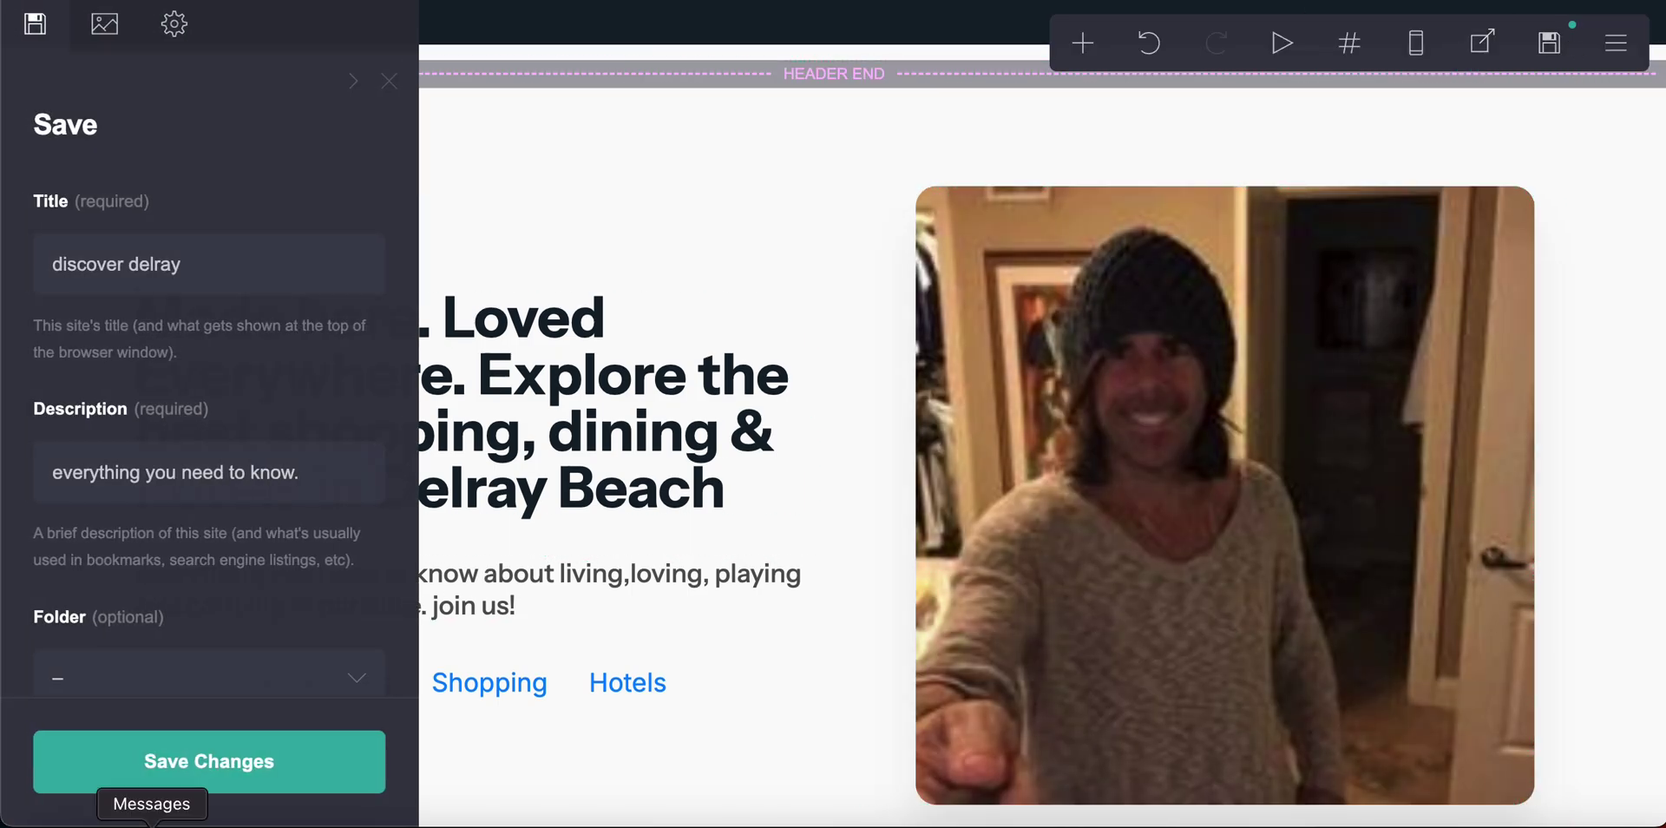
pyautogui.click(213, 761)
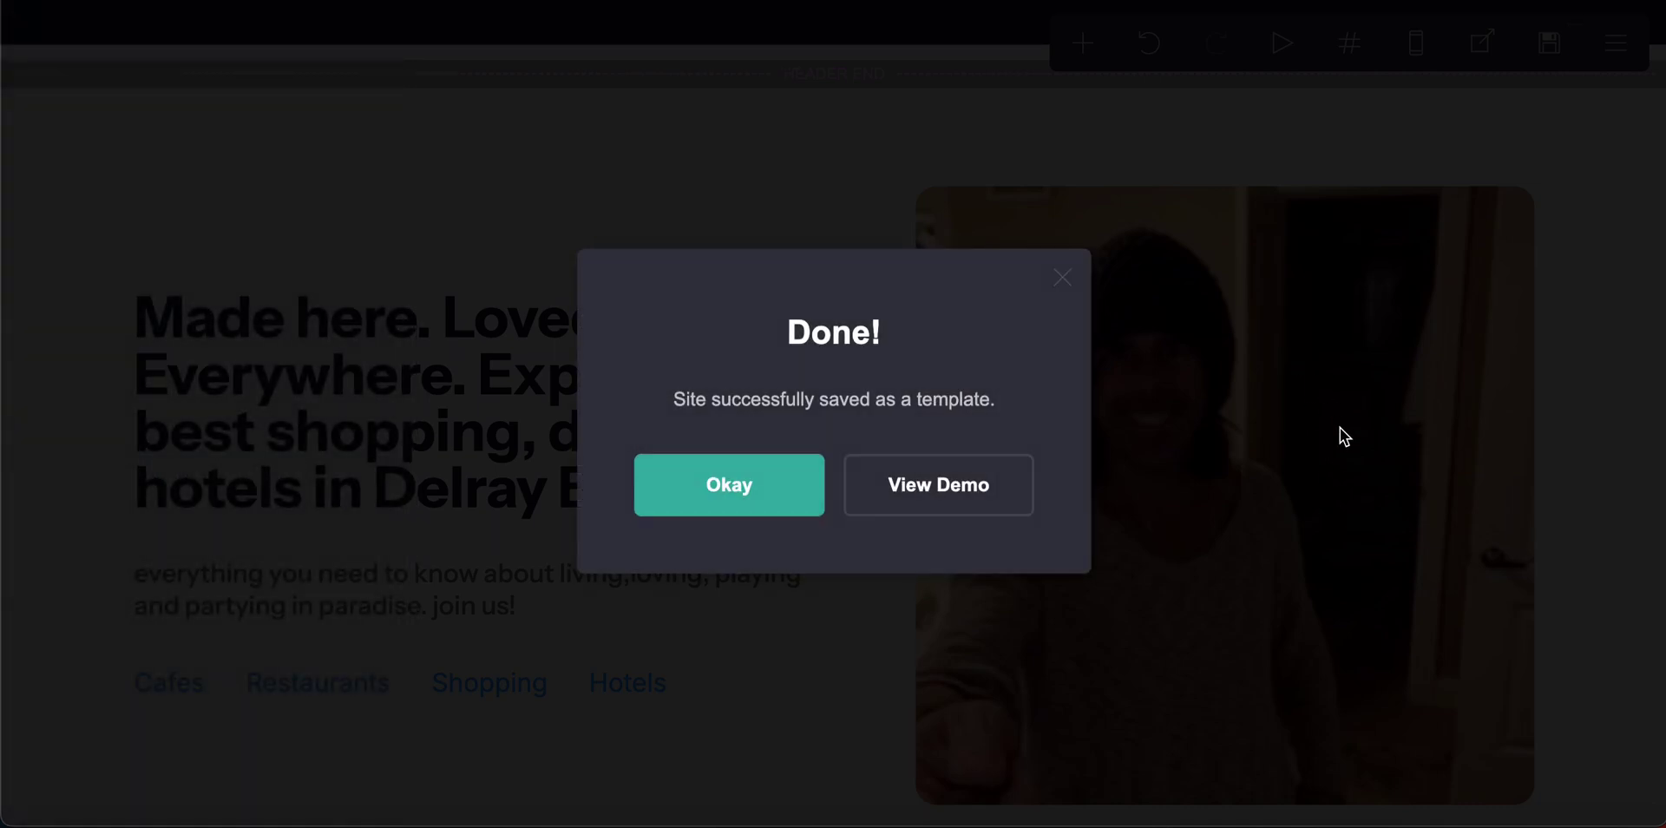
# - View the saved template's demo, check the hero image and Cafes section, and test the Cafes section's link to Shopping
pyautogui.click(935, 486)
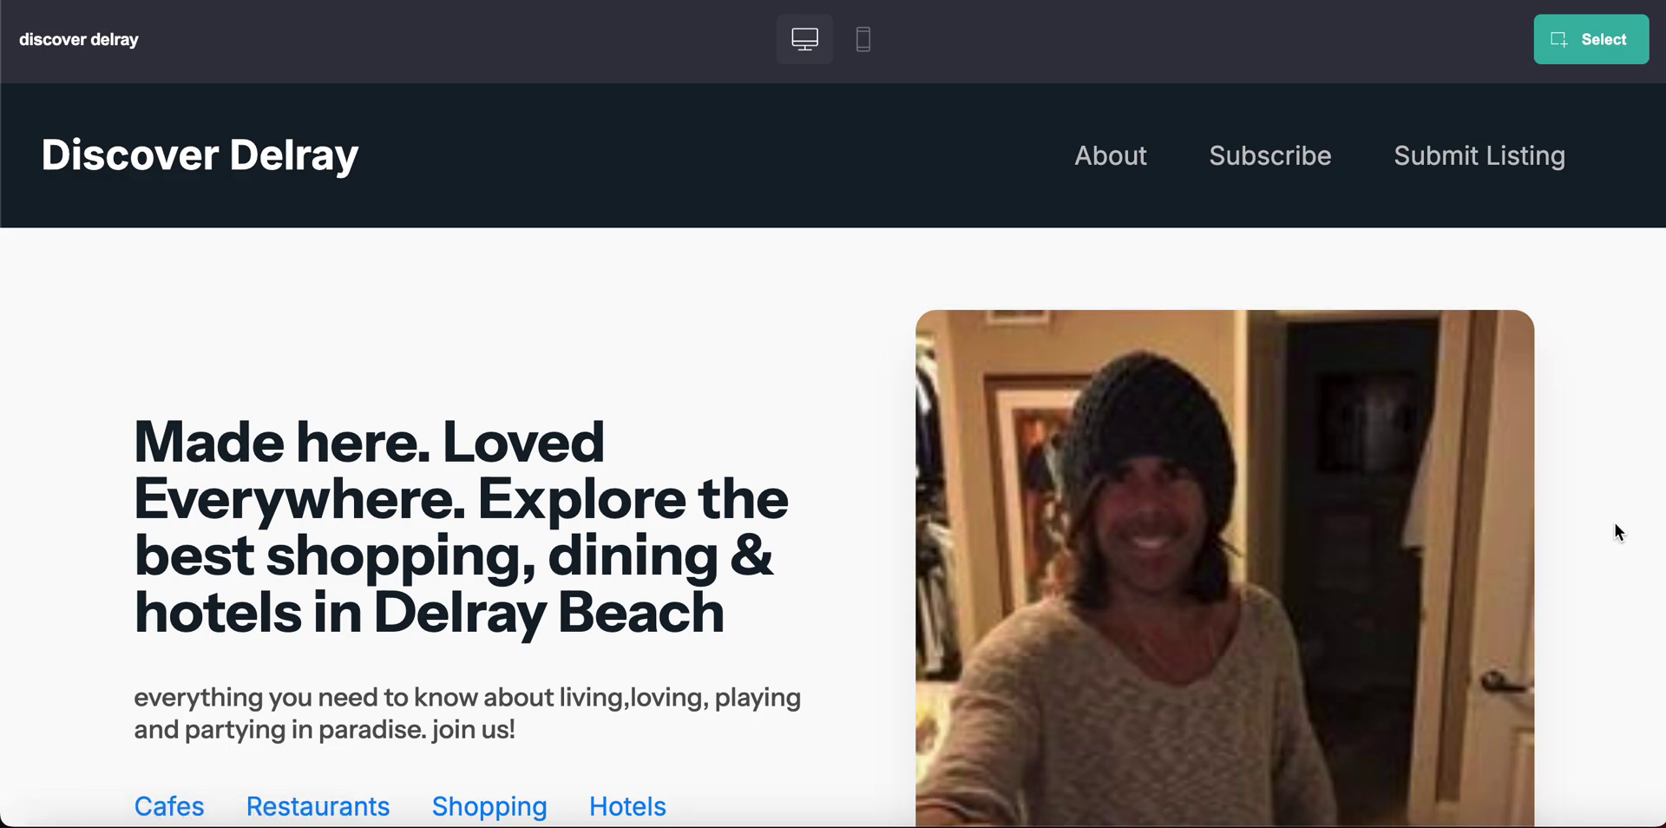
pyautogui.scroll(-7, 1615, 525)
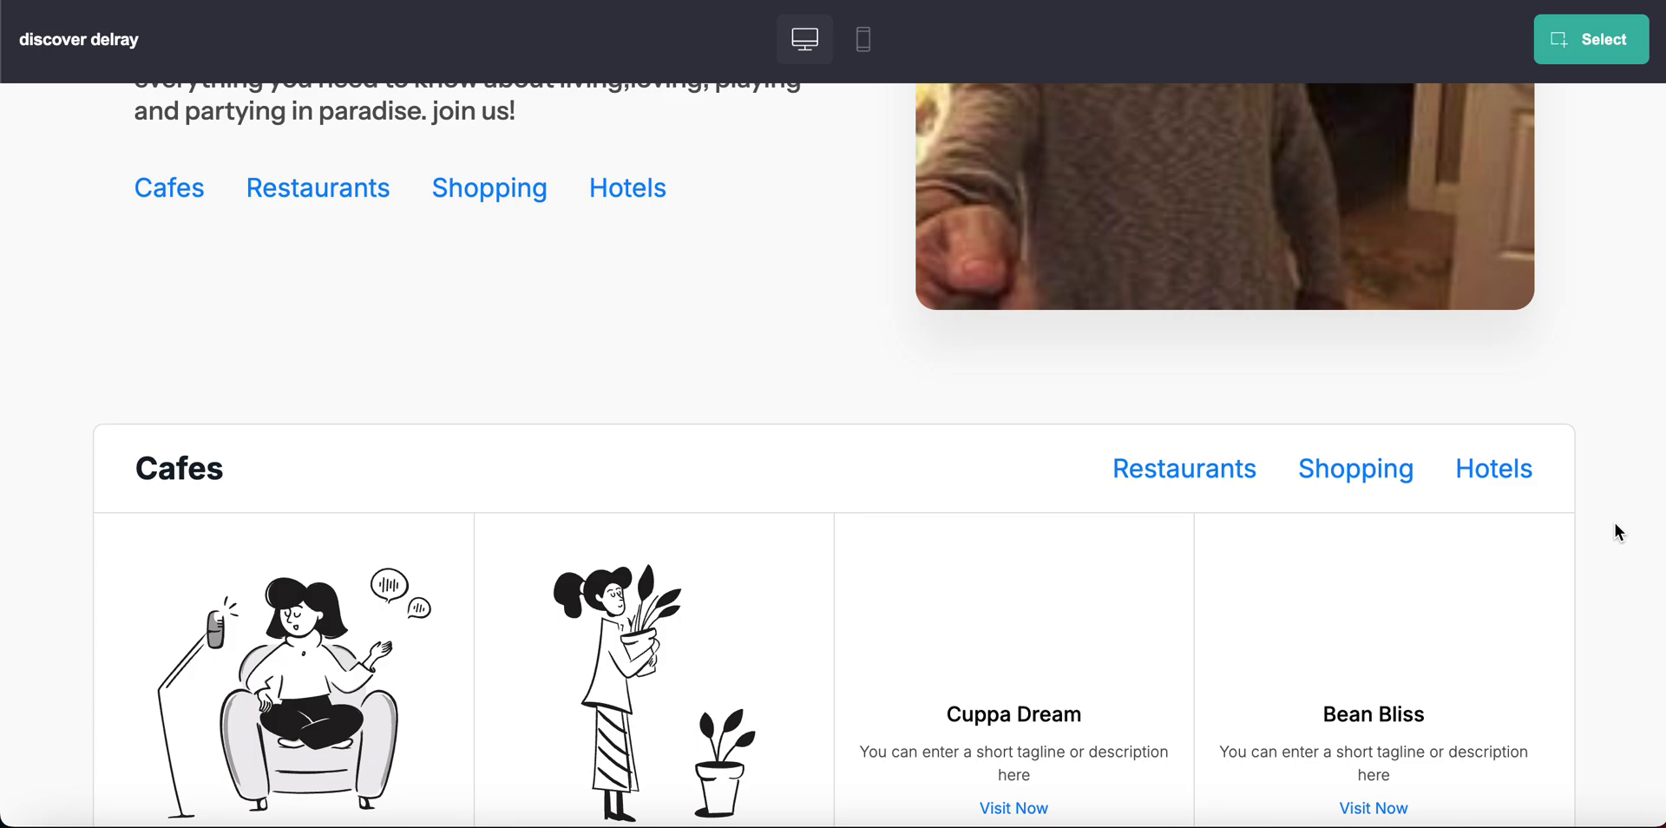
pyautogui.scroll(-2, 1616, 523)
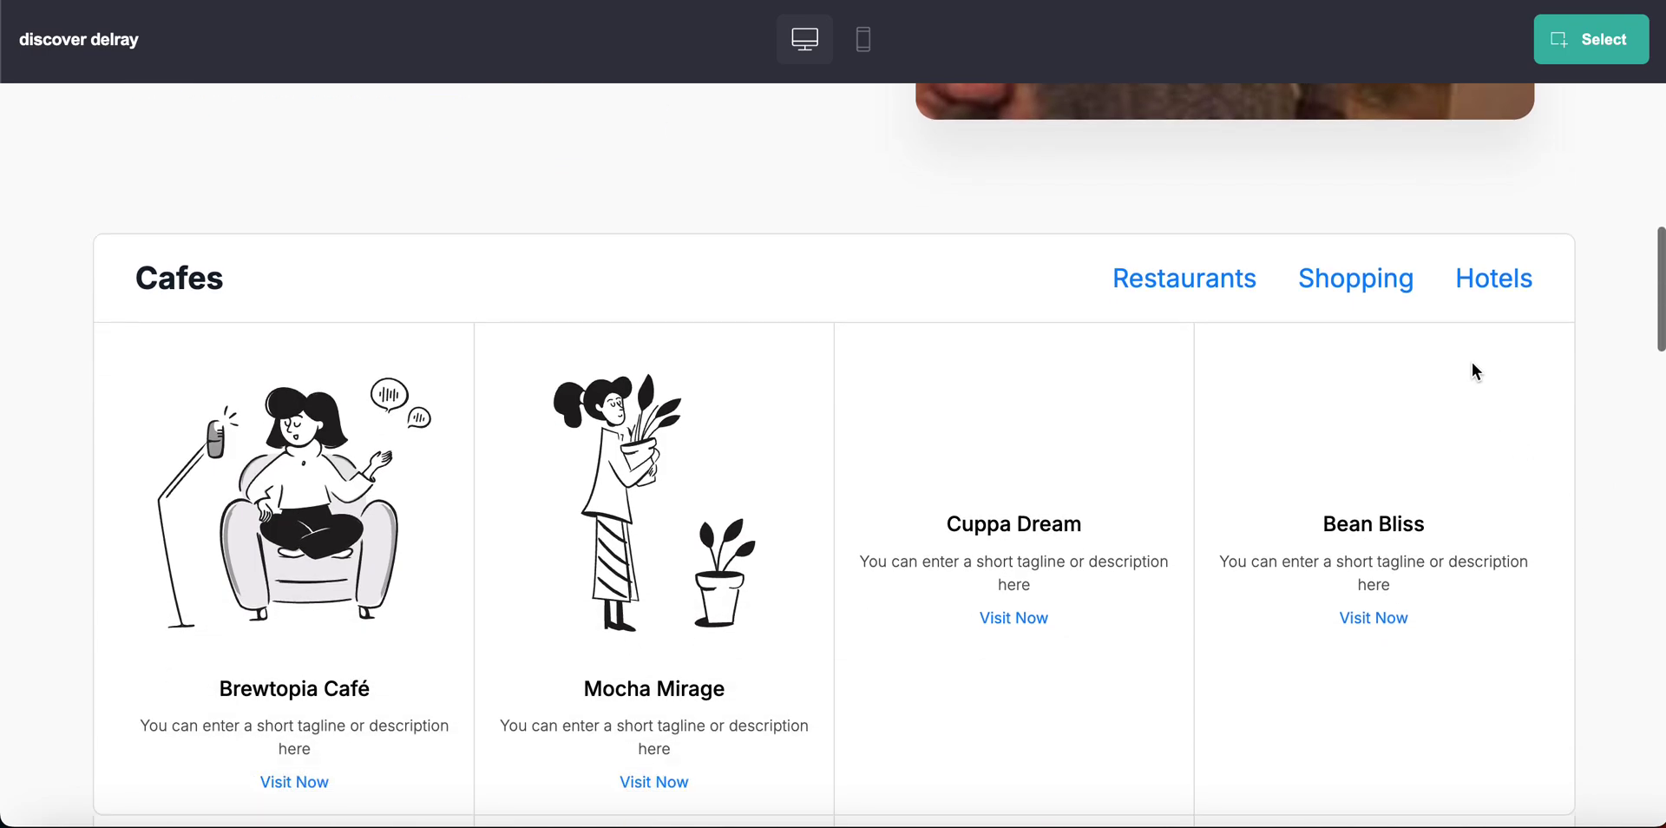
pyautogui.click(1372, 280)
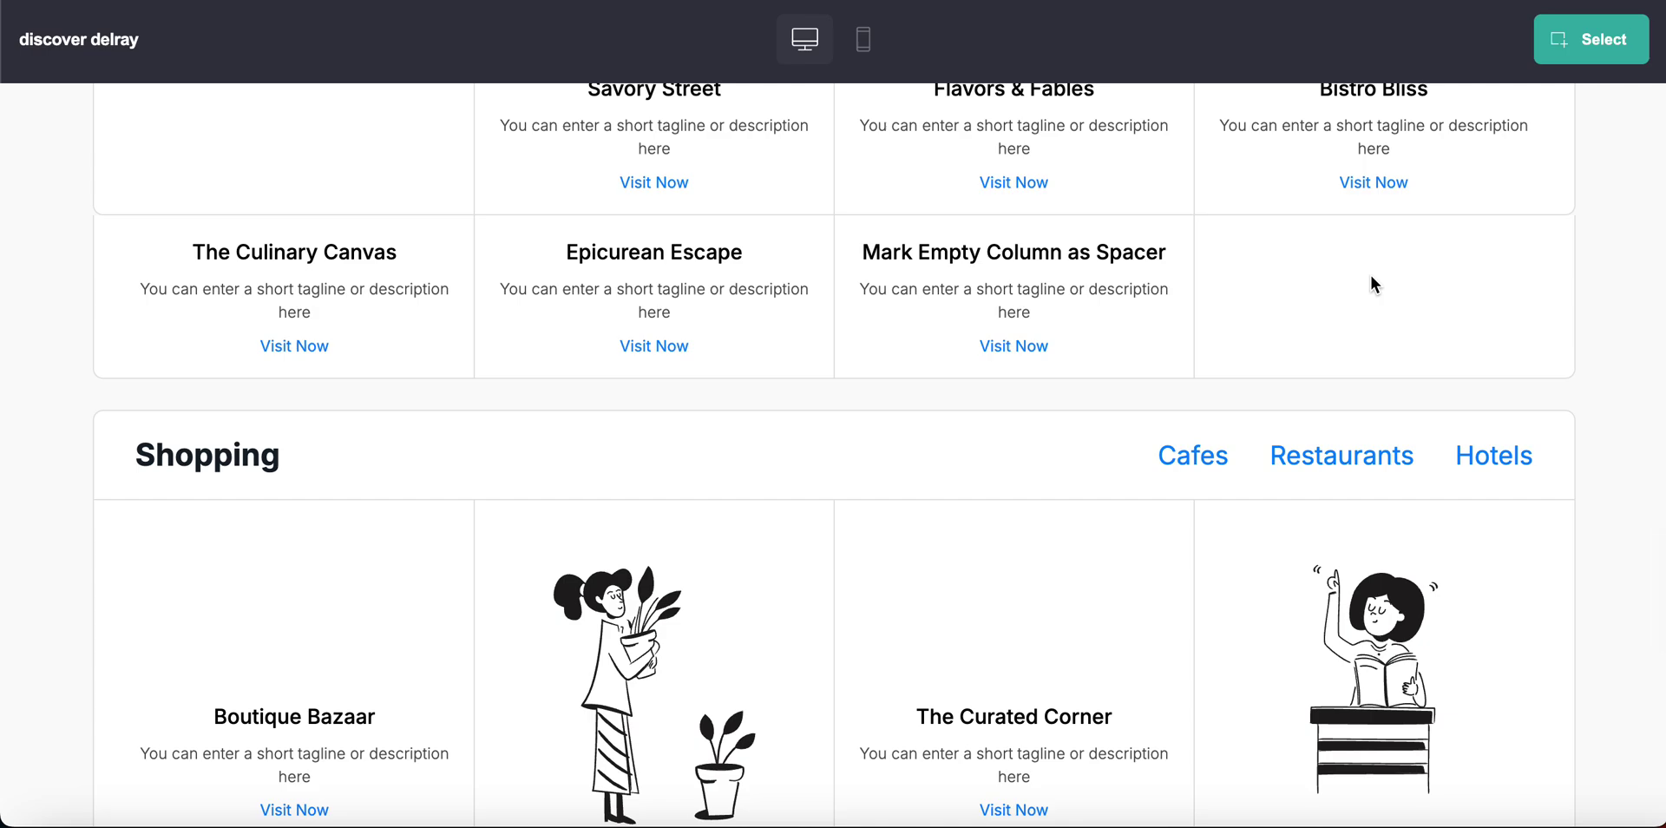
pyautogui.scroll(8, 1477, 276)
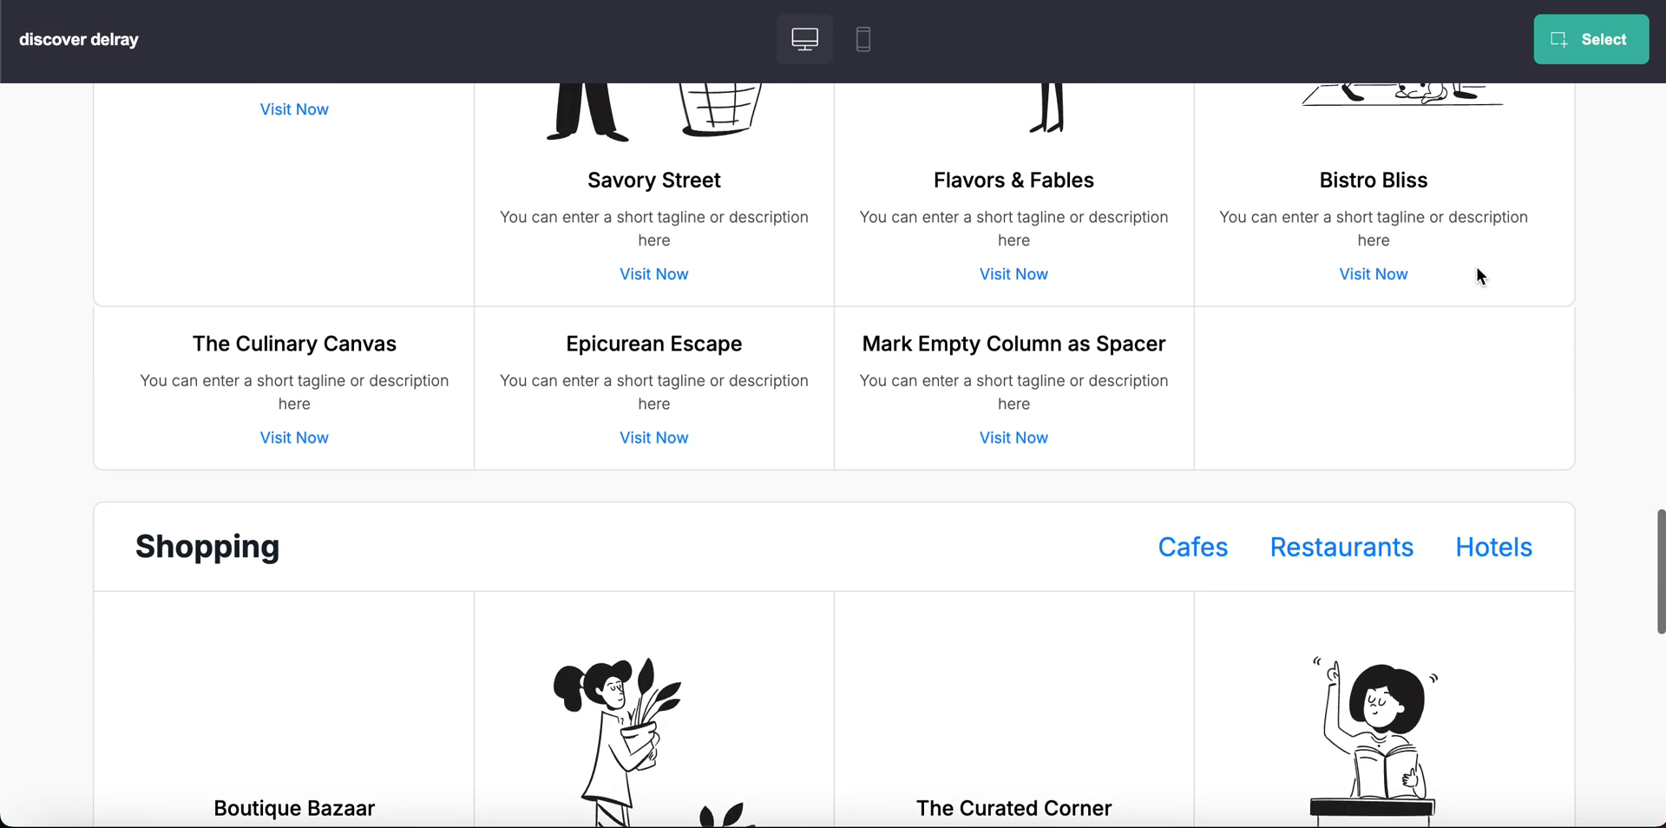
pyautogui.scroll(12, 1477, 276)
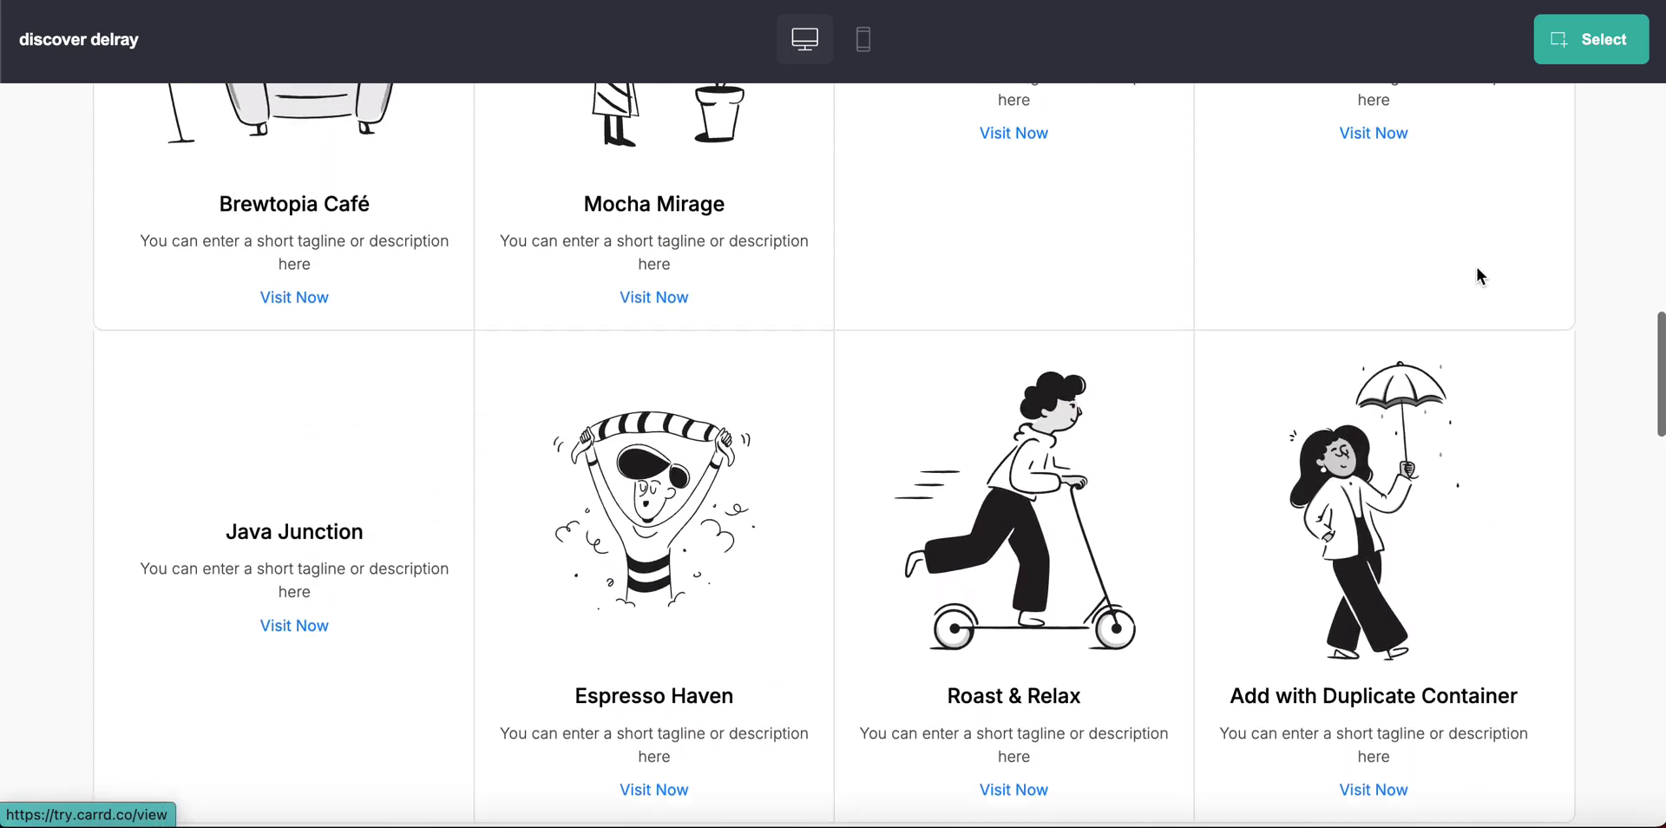
pyautogui.scroll(9, 1476, 269)
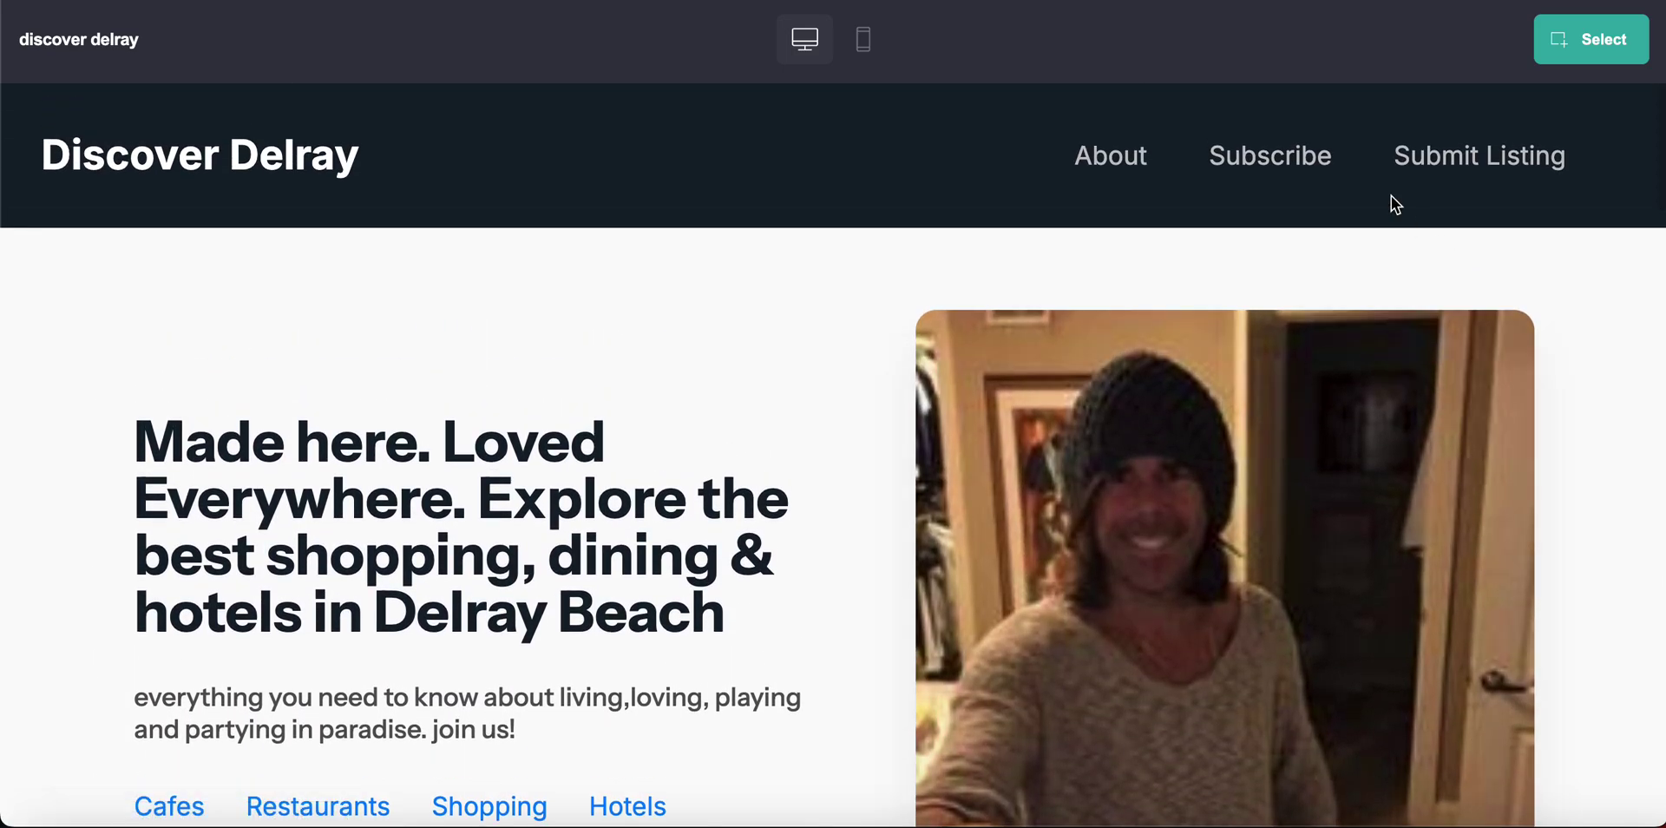
# - Test the header's Subscribe link to the newsletter form, check the Hotels section above it, and return to the top of the page
pyautogui.click(1283, 156)
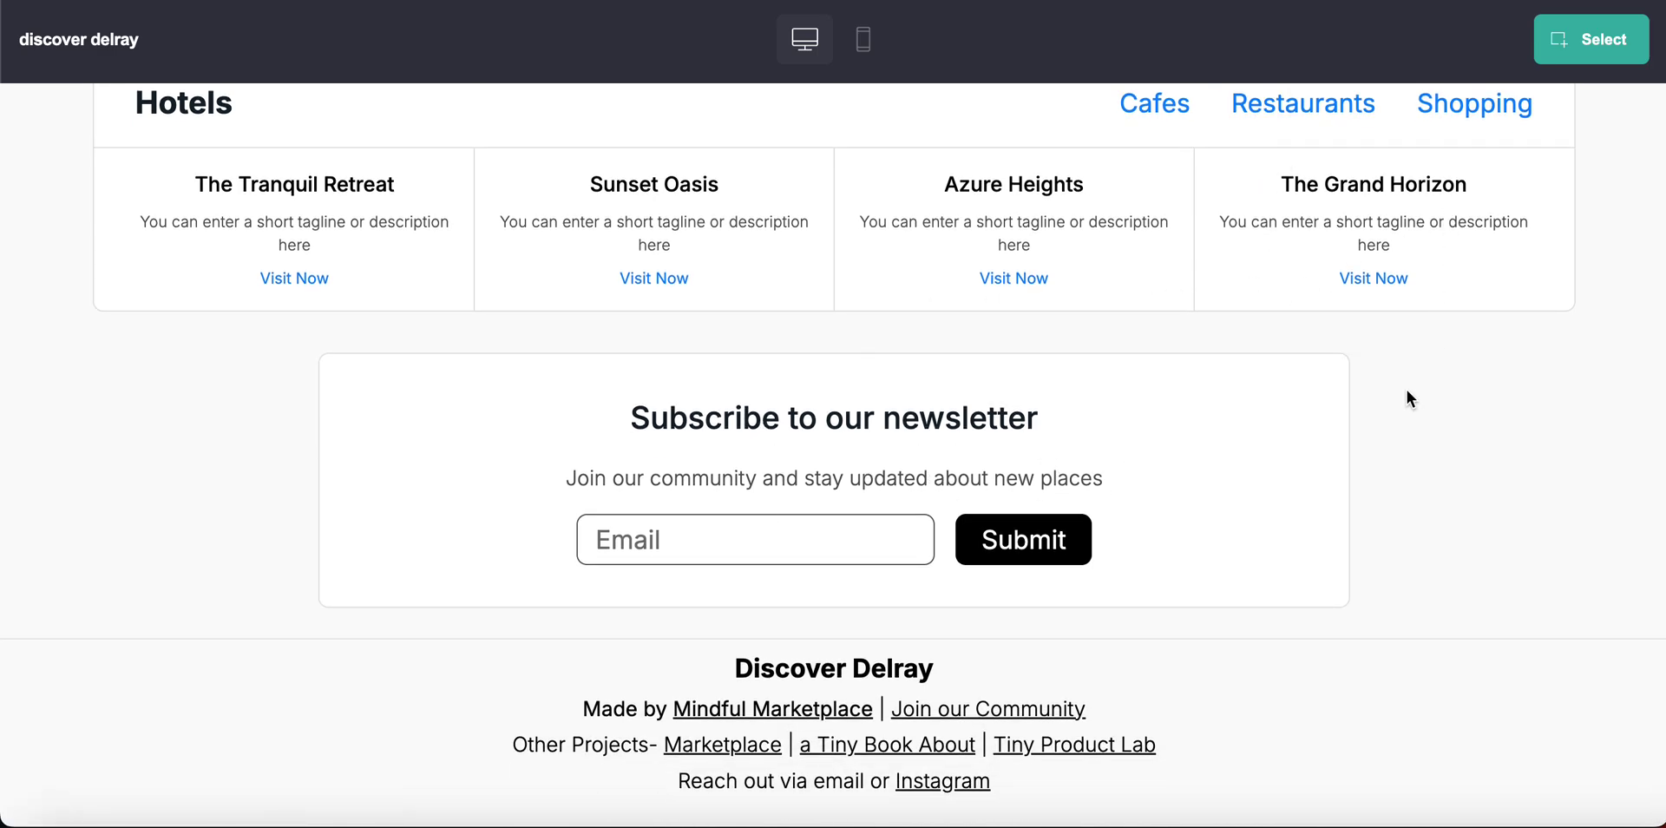
pyautogui.scroll(3, 1407, 389)
pyautogui.scroll(1, 1407, 388)
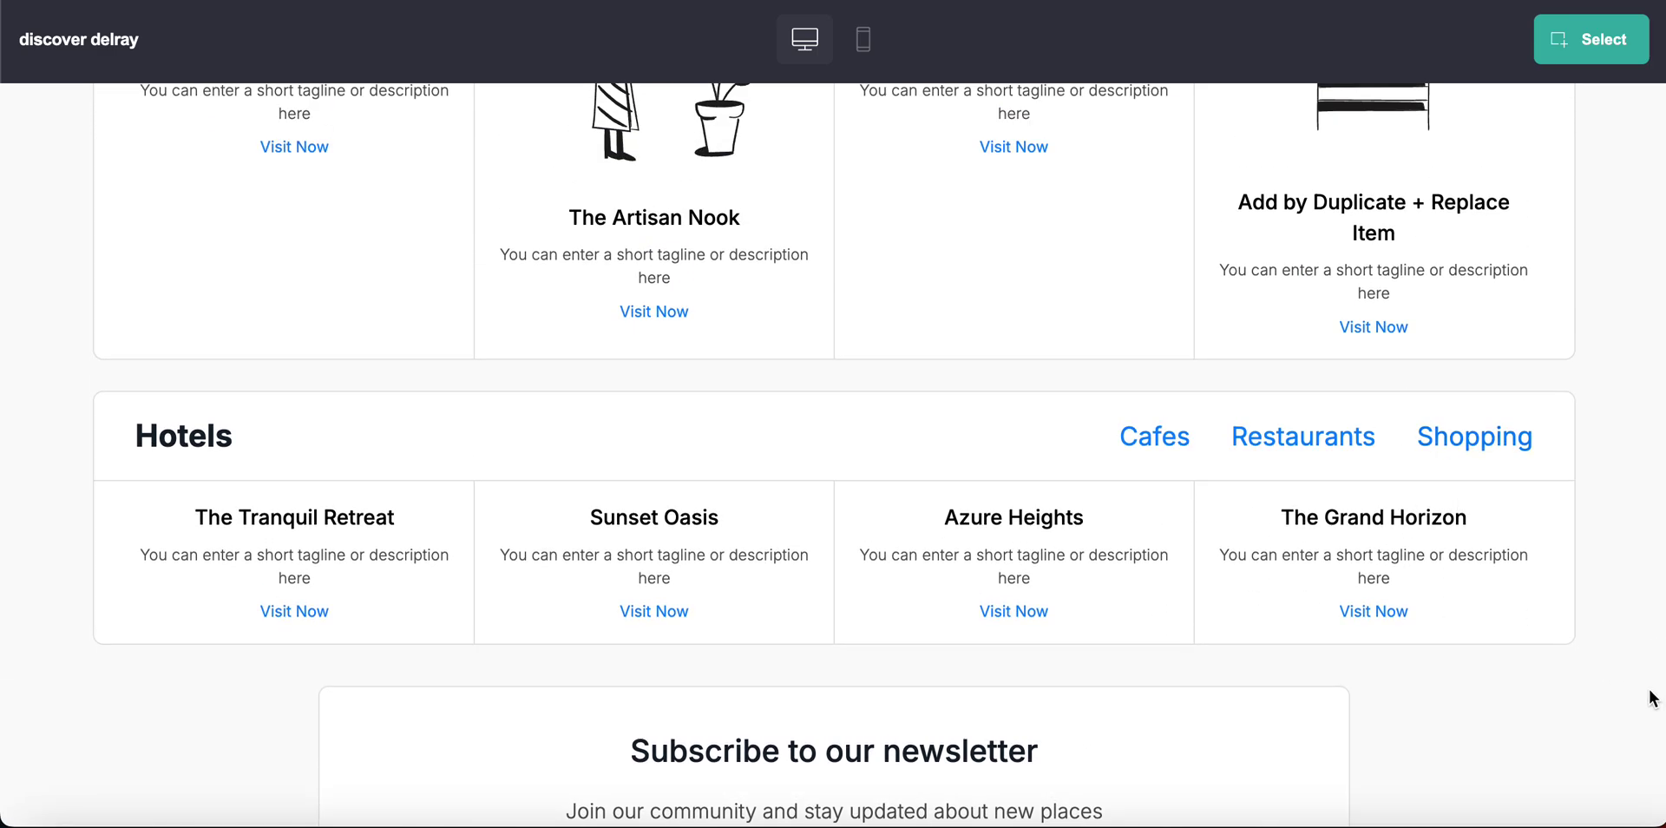
pyautogui.scroll(1, 1657, 699)
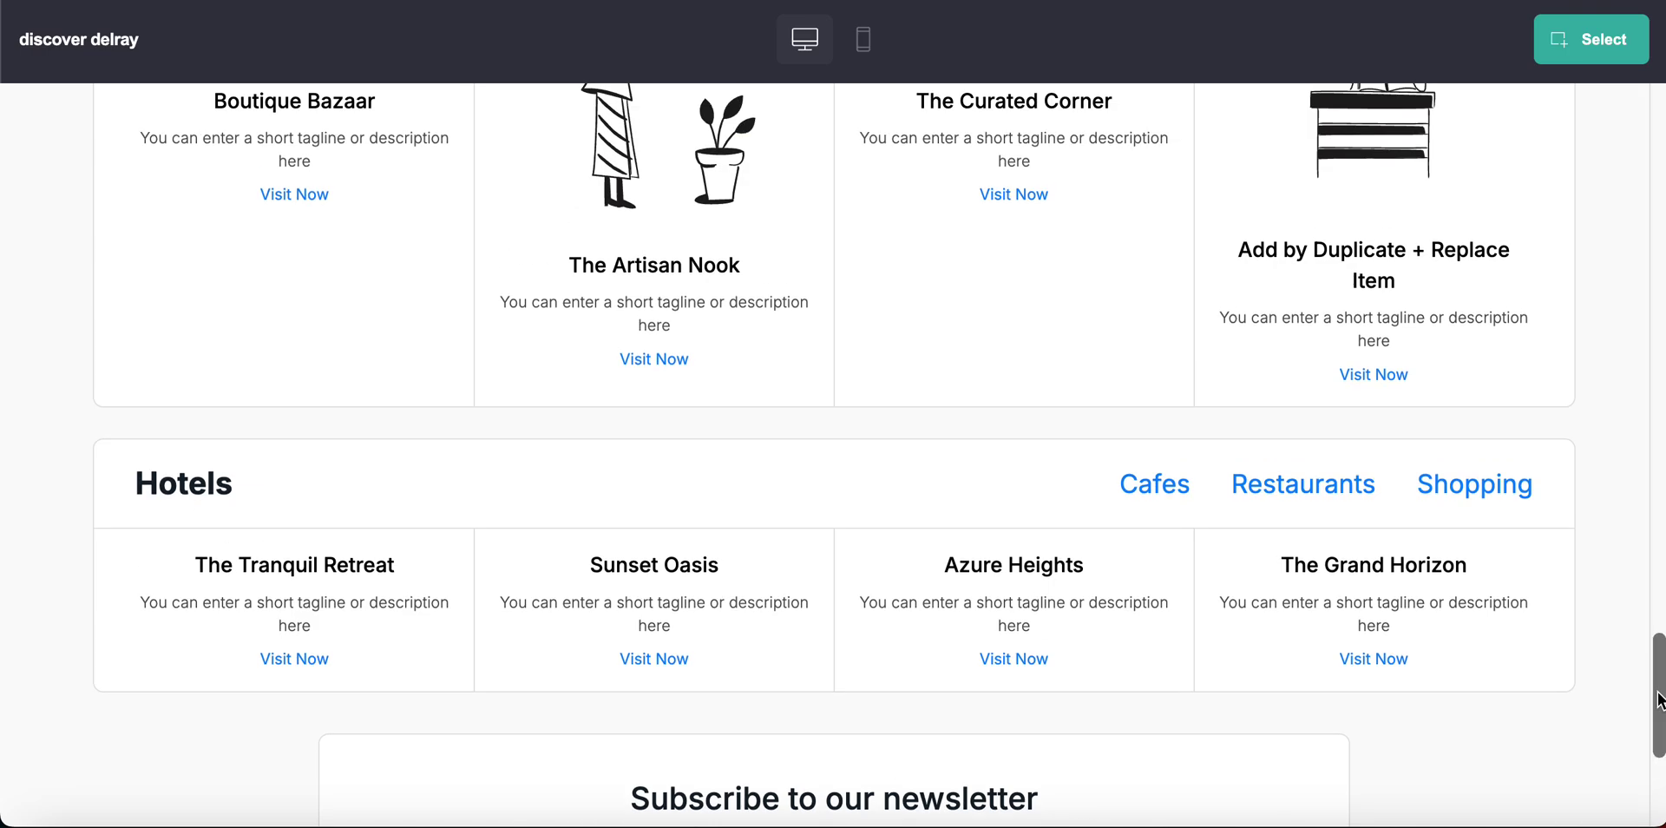
pyautogui.moveTo(1658, 699); pyautogui.dragTo(1645, 113)
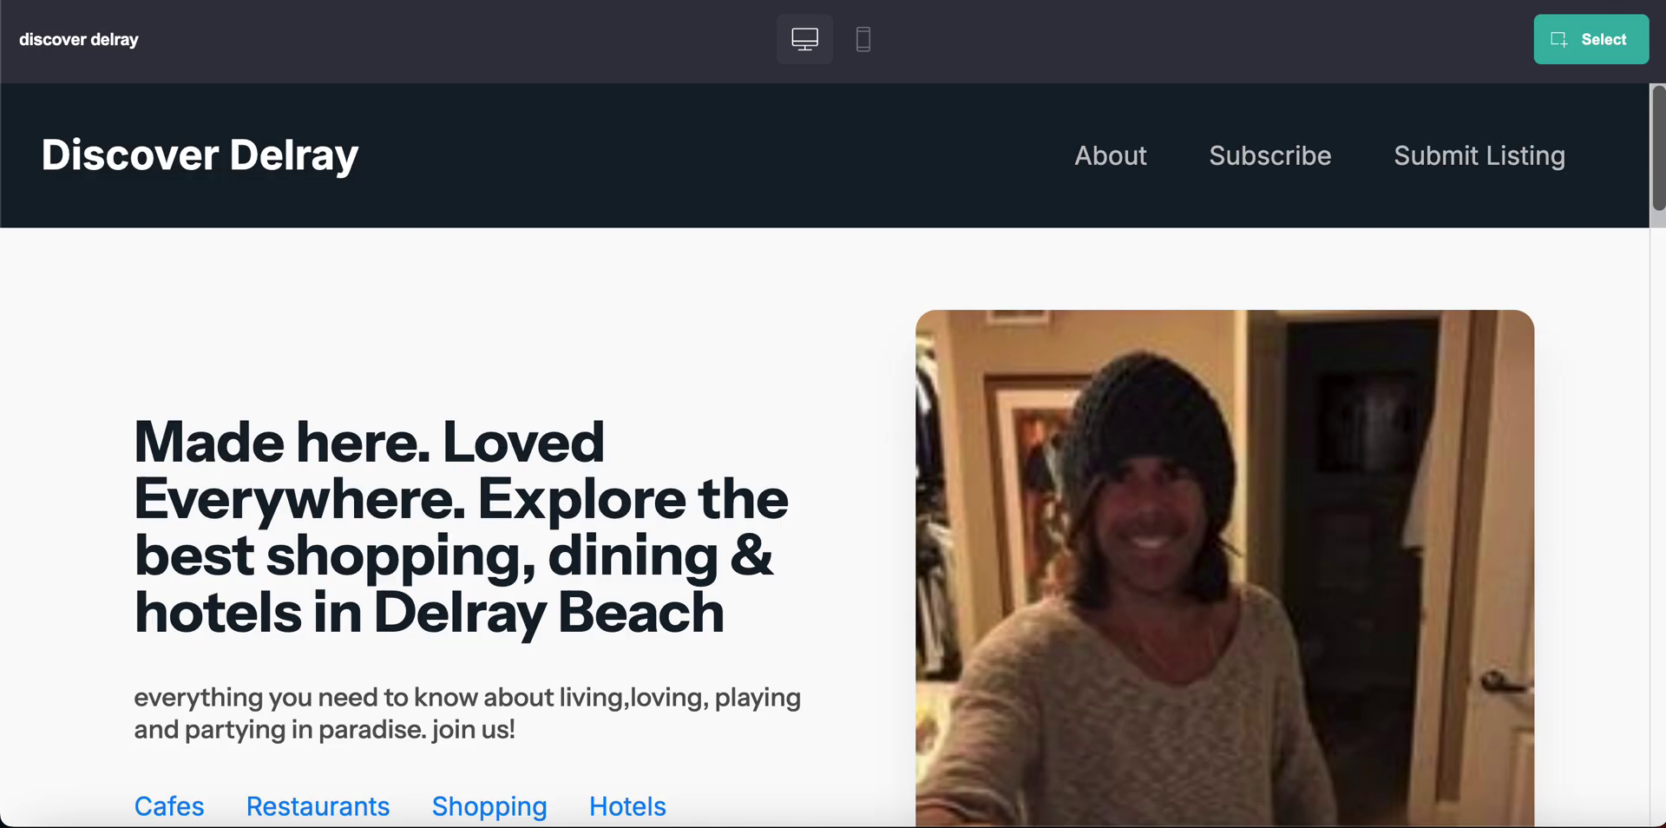
# - Open the Submit Listing page in the demo and check its form fields and the Explore links below them
pyautogui.click(1461, 162)
pyautogui.click(329, 498)
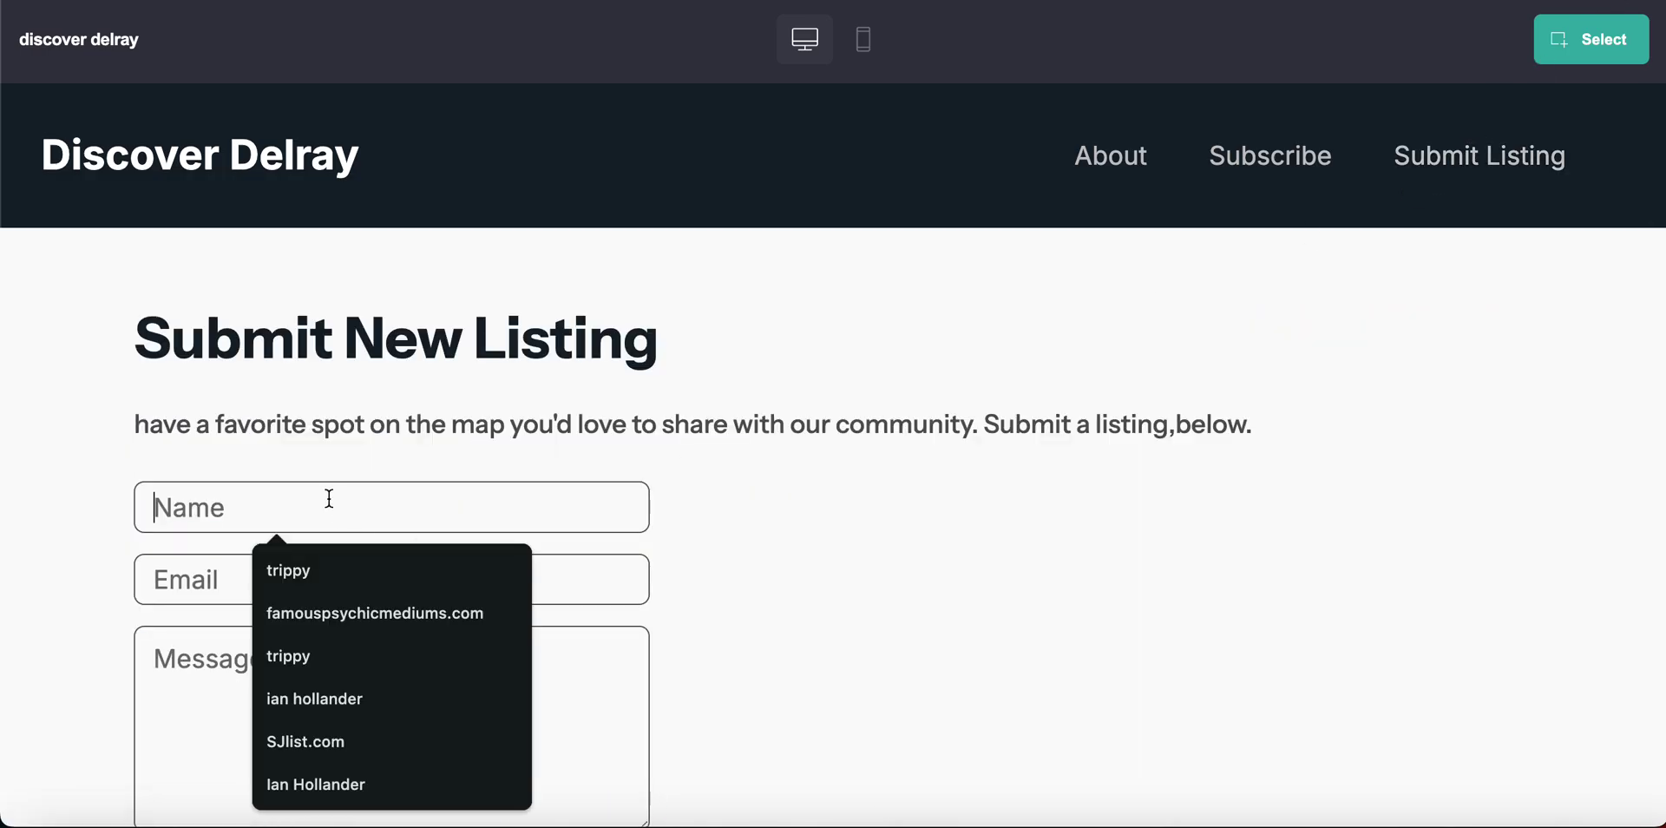
pyautogui.click(968, 544)
pyautogui.scroll(-5, 967, 544)
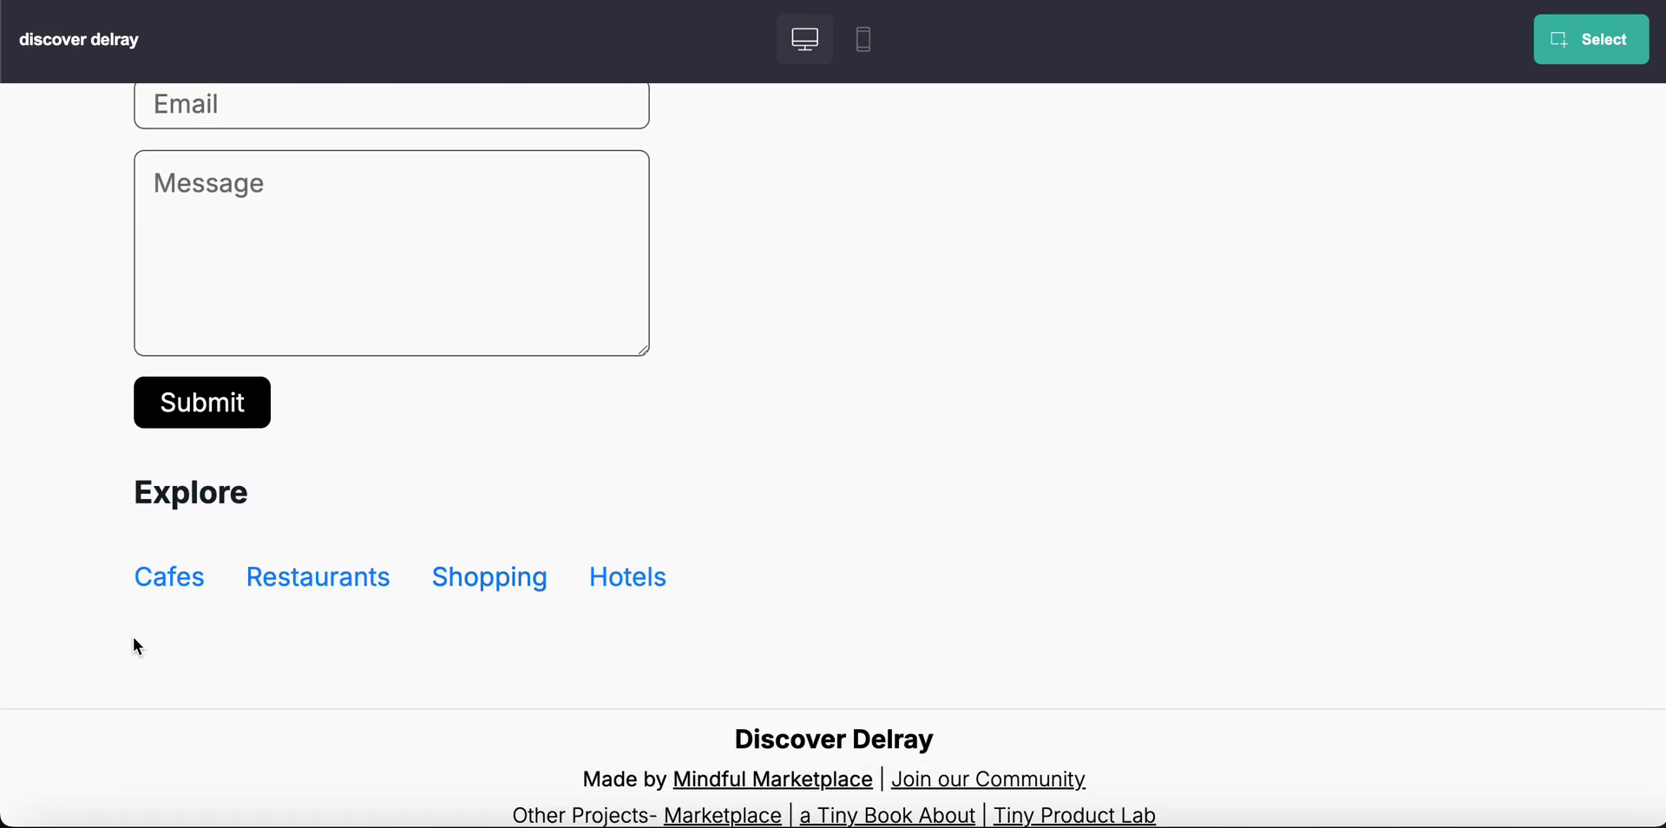
# - Test the Cafes link on the Submit Listing page and review the Cafes and Restaurants listings
pyautogui.click(190, 577)
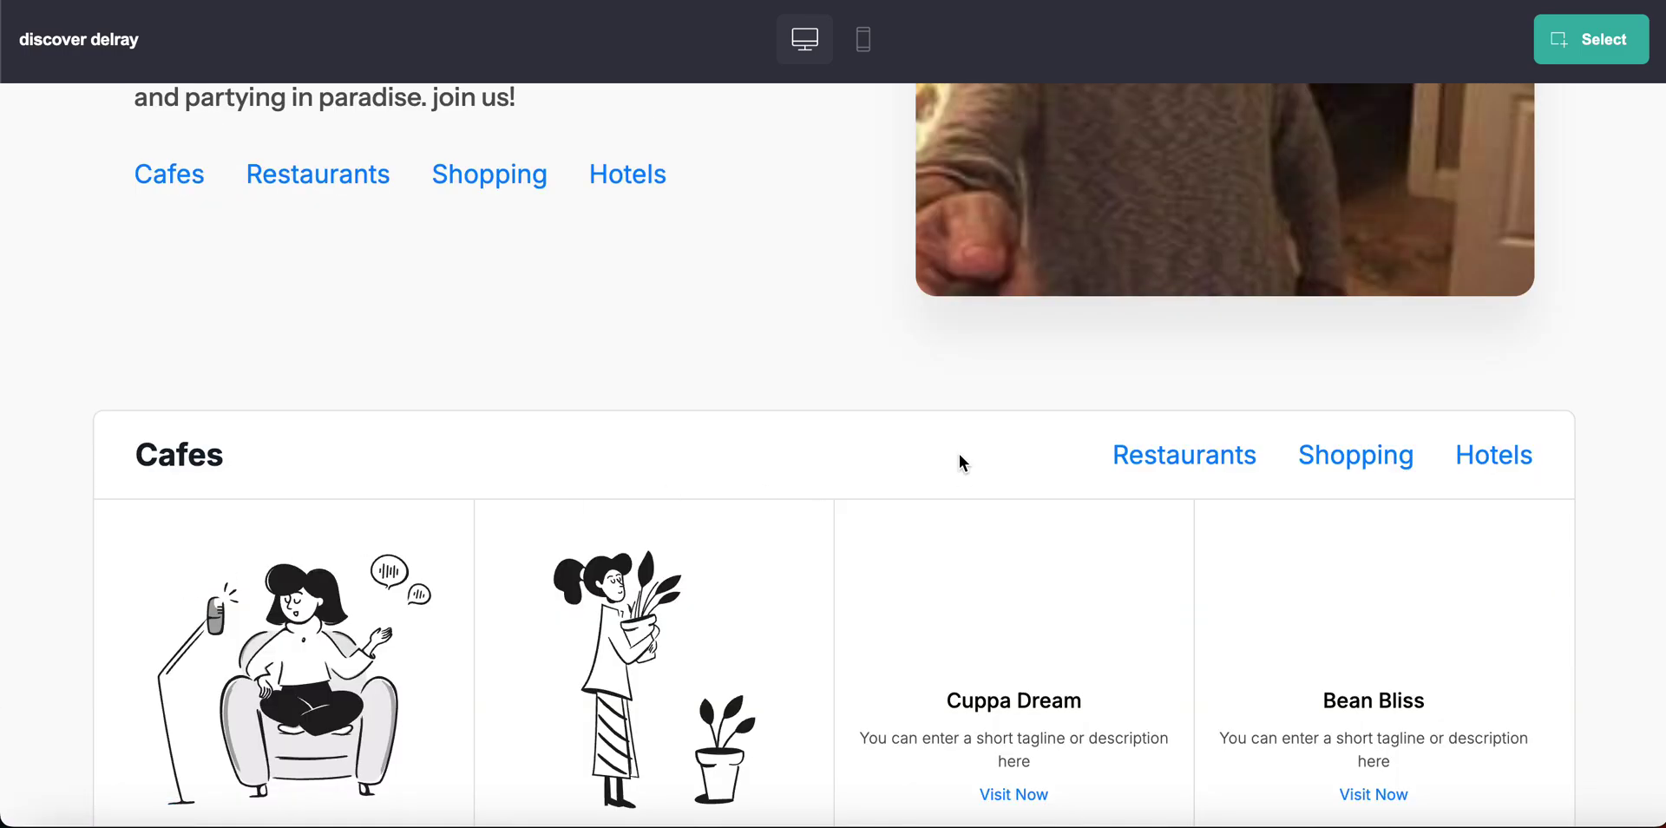
pyautogui.scroll(1, 959, 454)
pyautogui.scroll(-6, 959, 455)
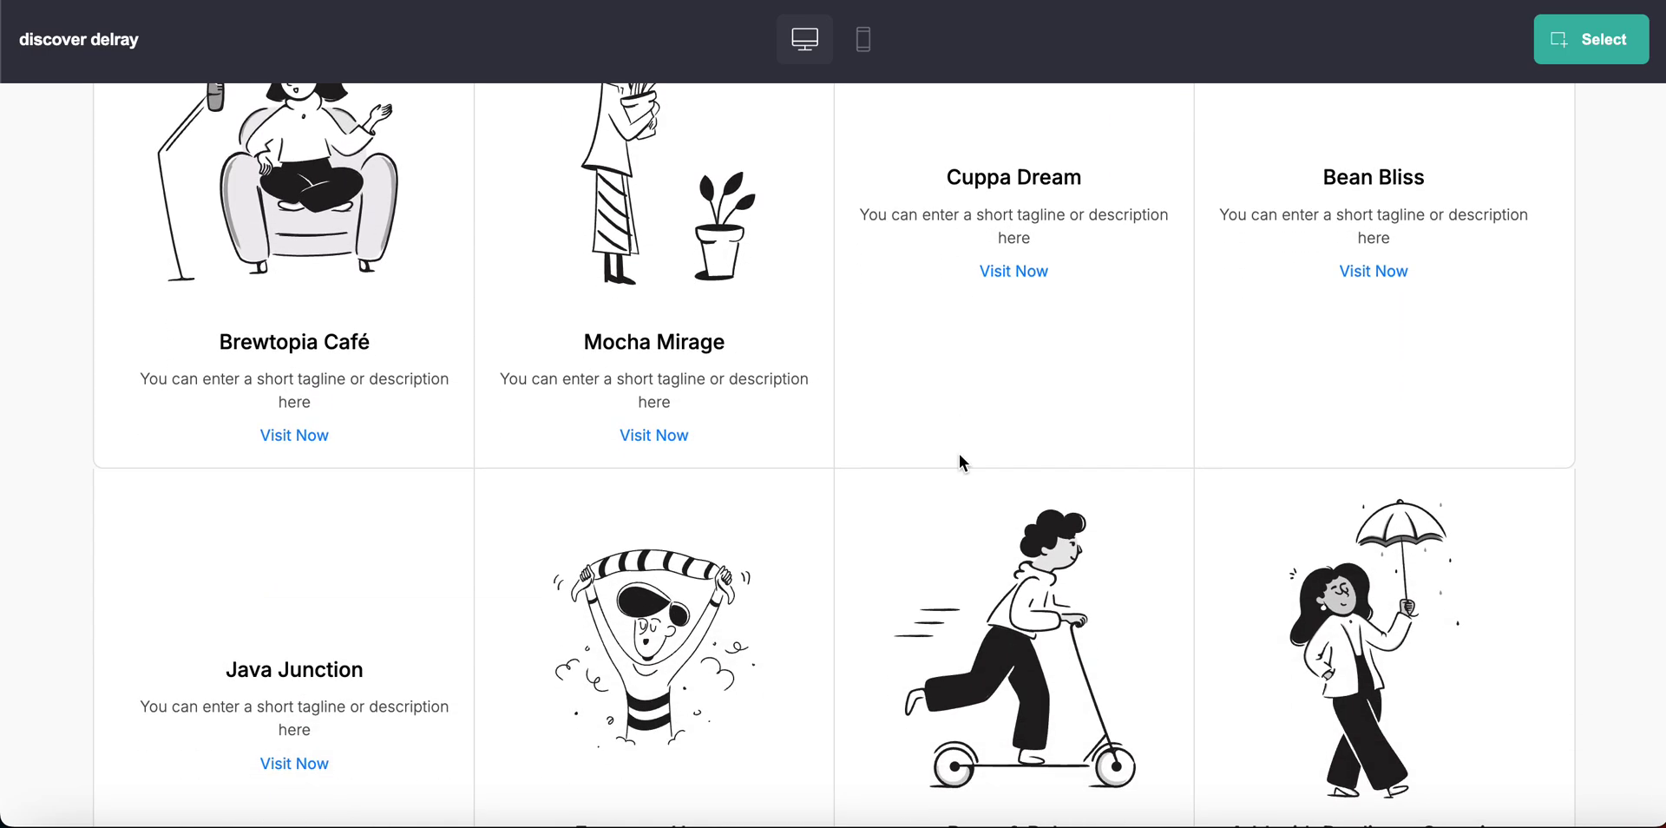
pyautogui.scroll(-8, 960, 455)
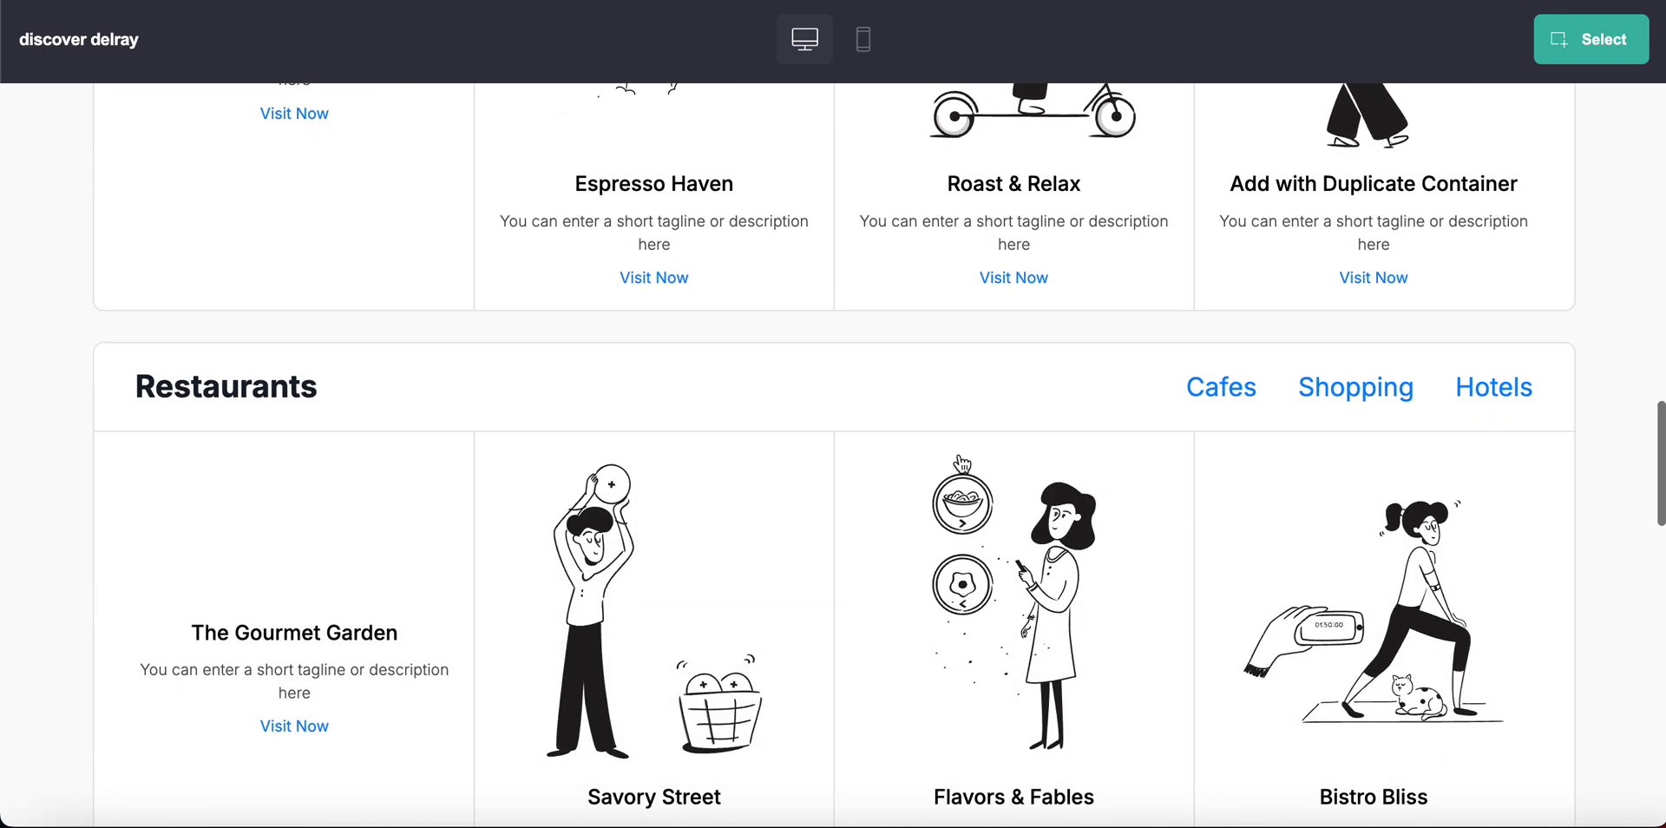
pyautogui.scroll(-4, 961, 462)
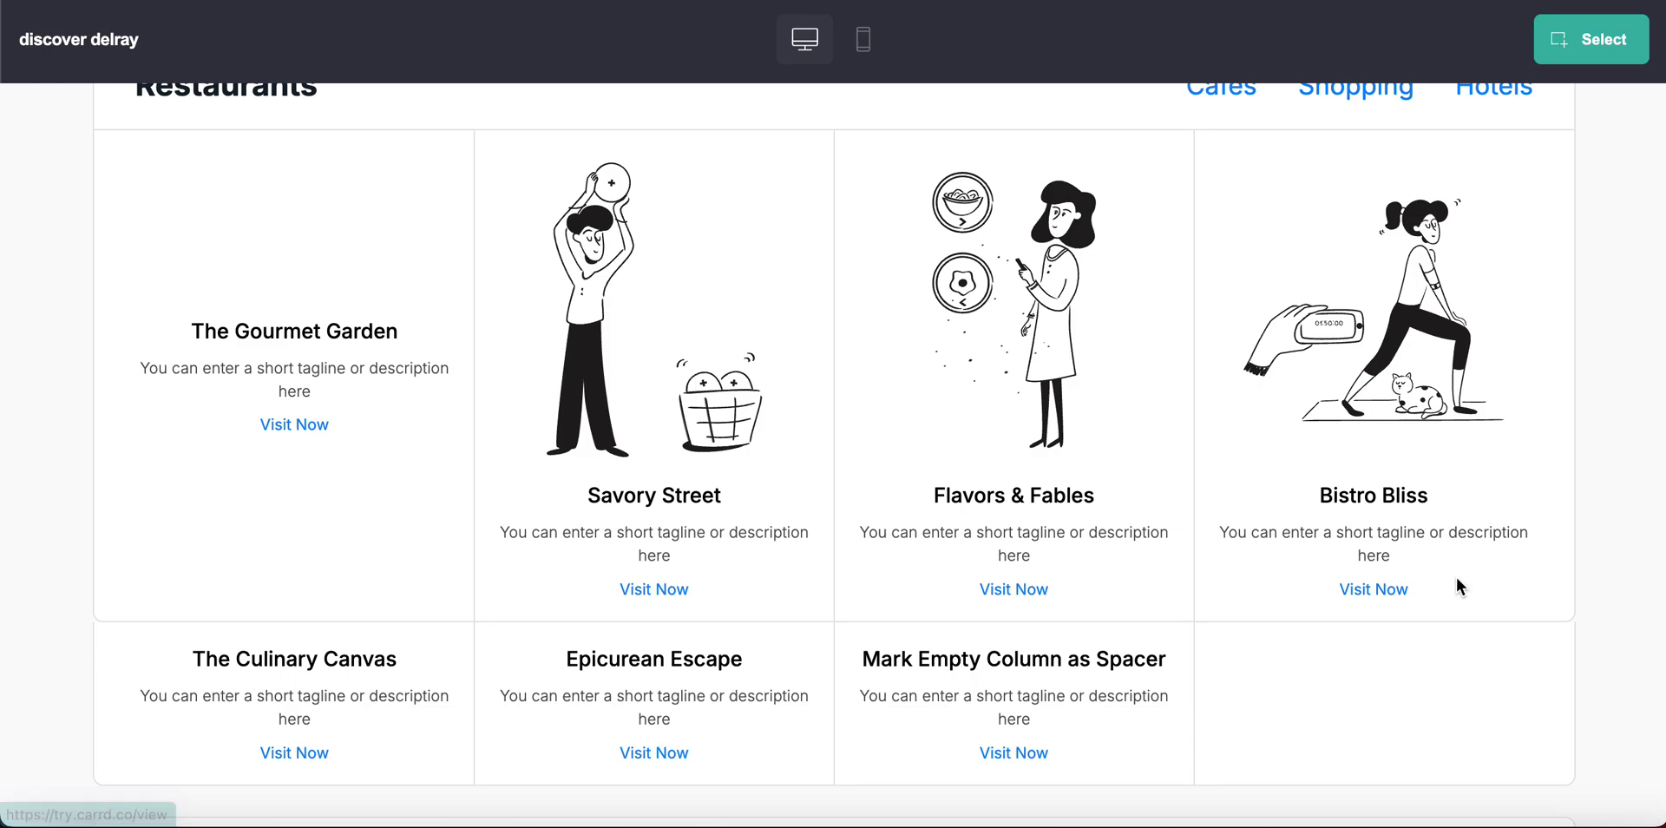
# - Go back up from the Restaurants section to the hero image and examine the hero and Cafes sections again
pyautogui.scroll(10, 1616, 583)
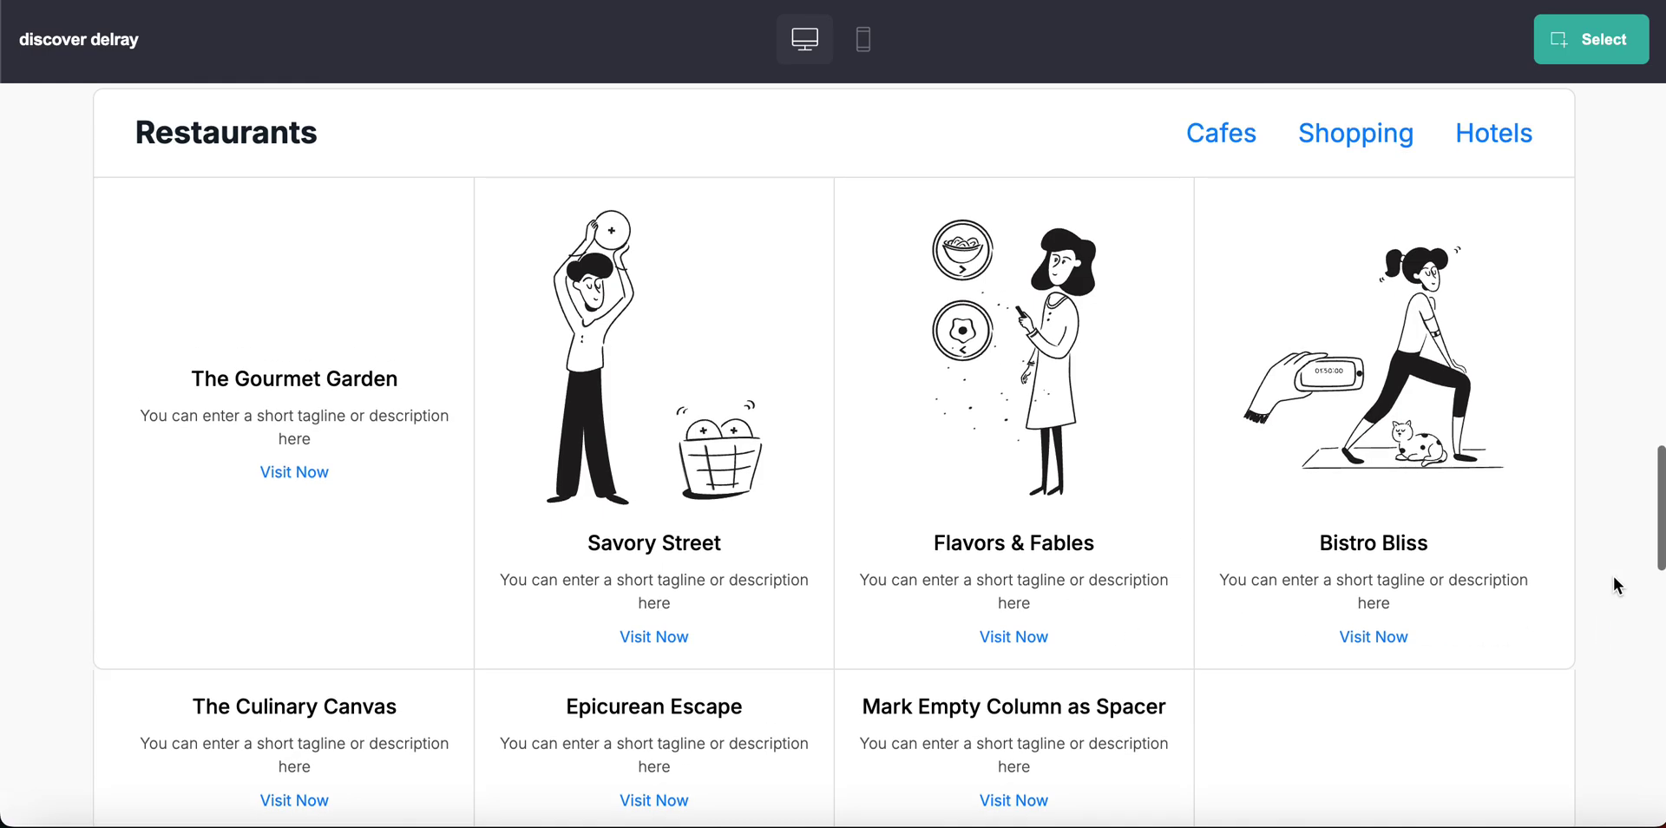
pyautogui.scroll(15, 1613, 577)
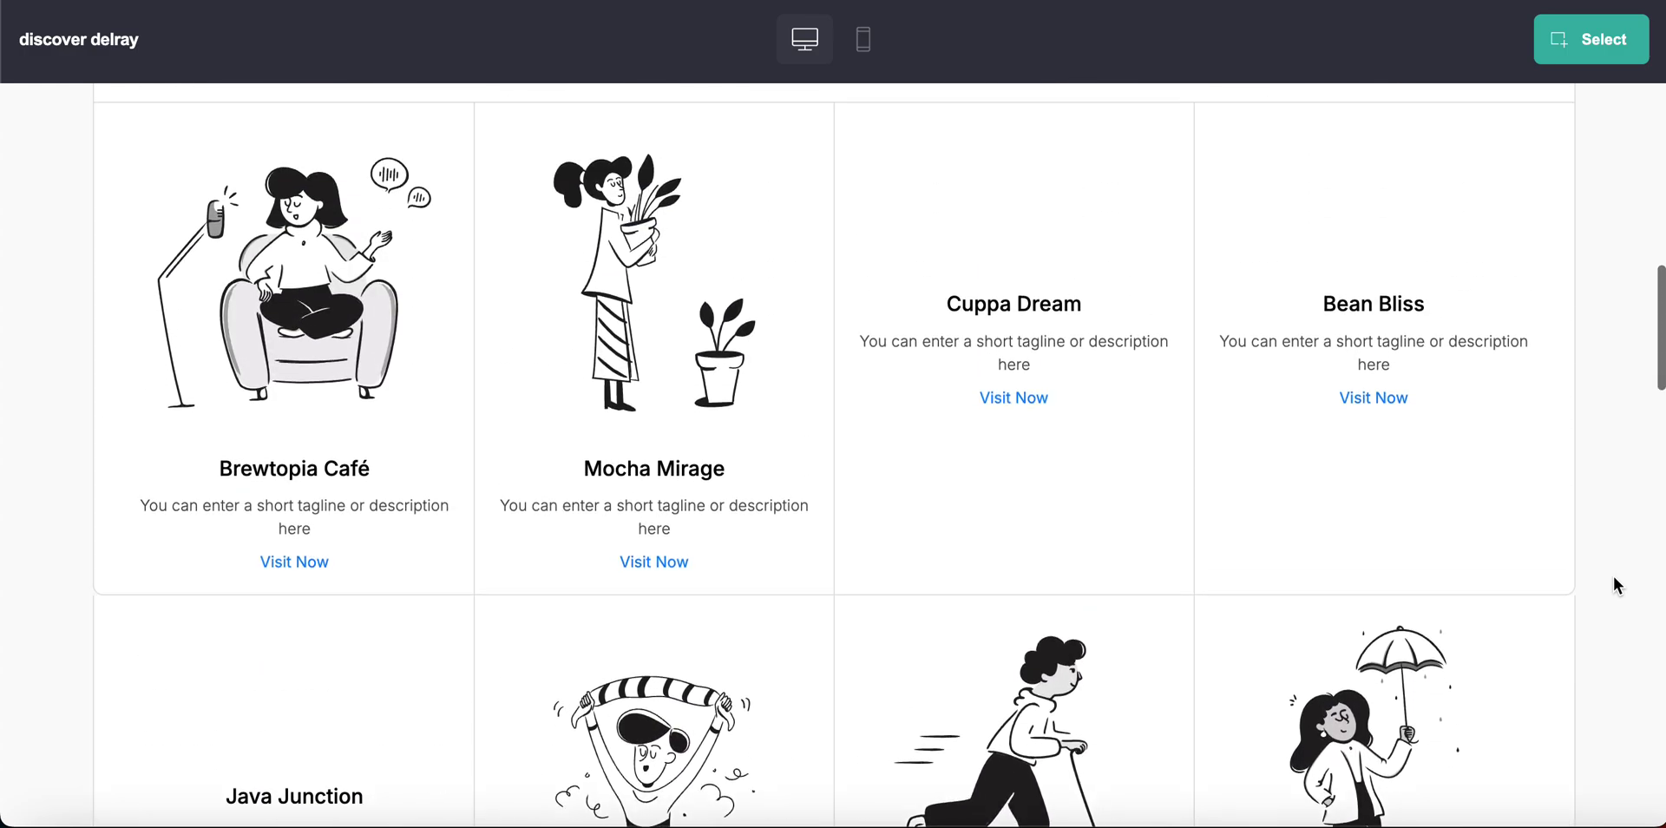
pyautogui.scroll(3, 1612, 575)
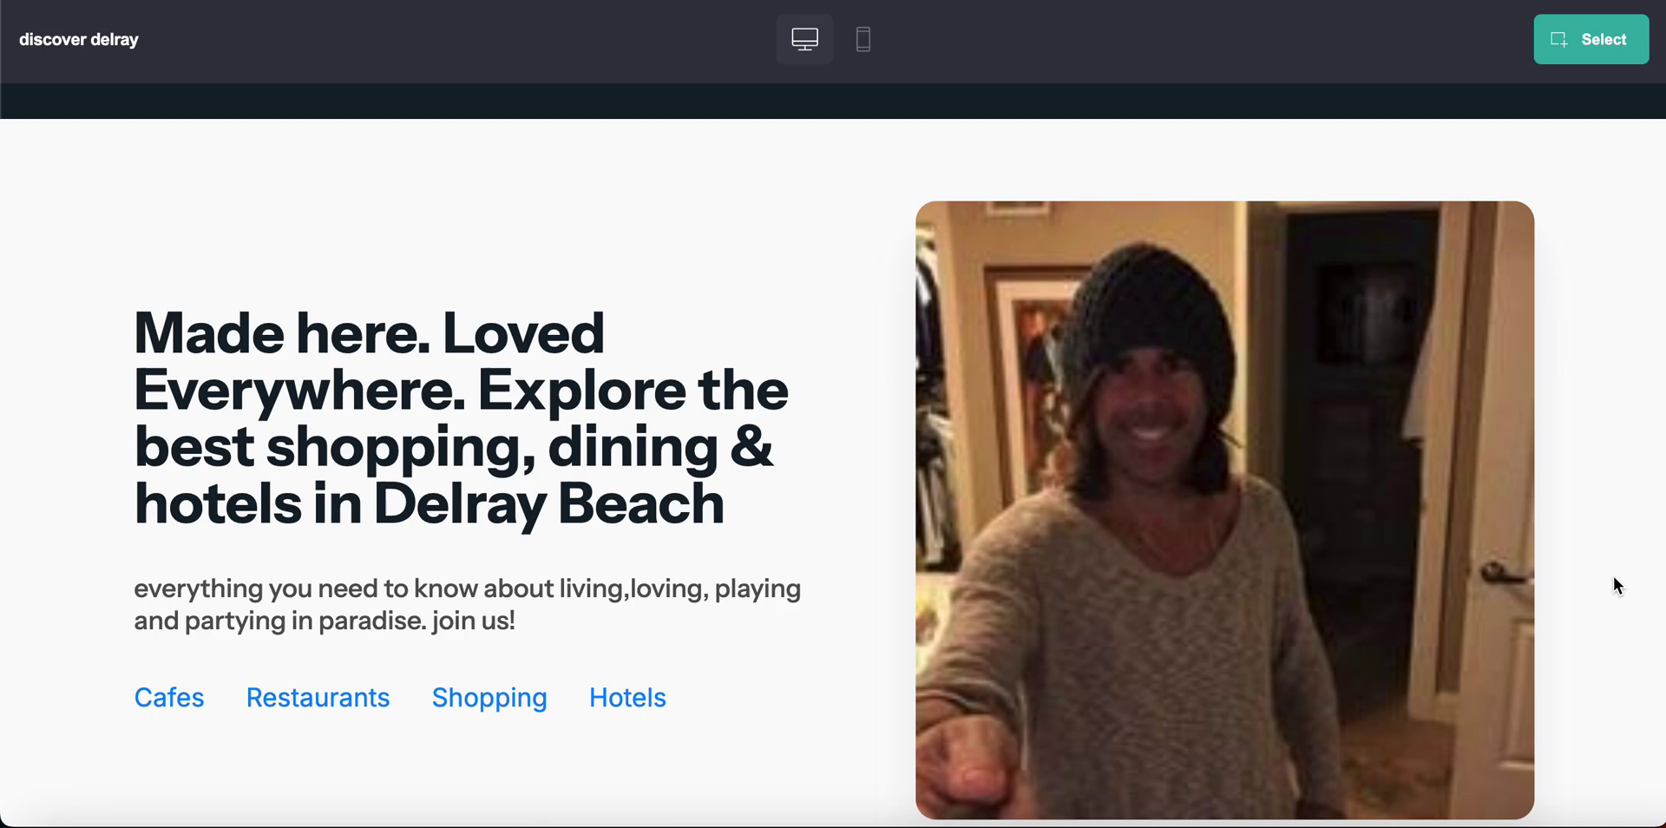
pyautogui.scroll(-3, 1616, 584)
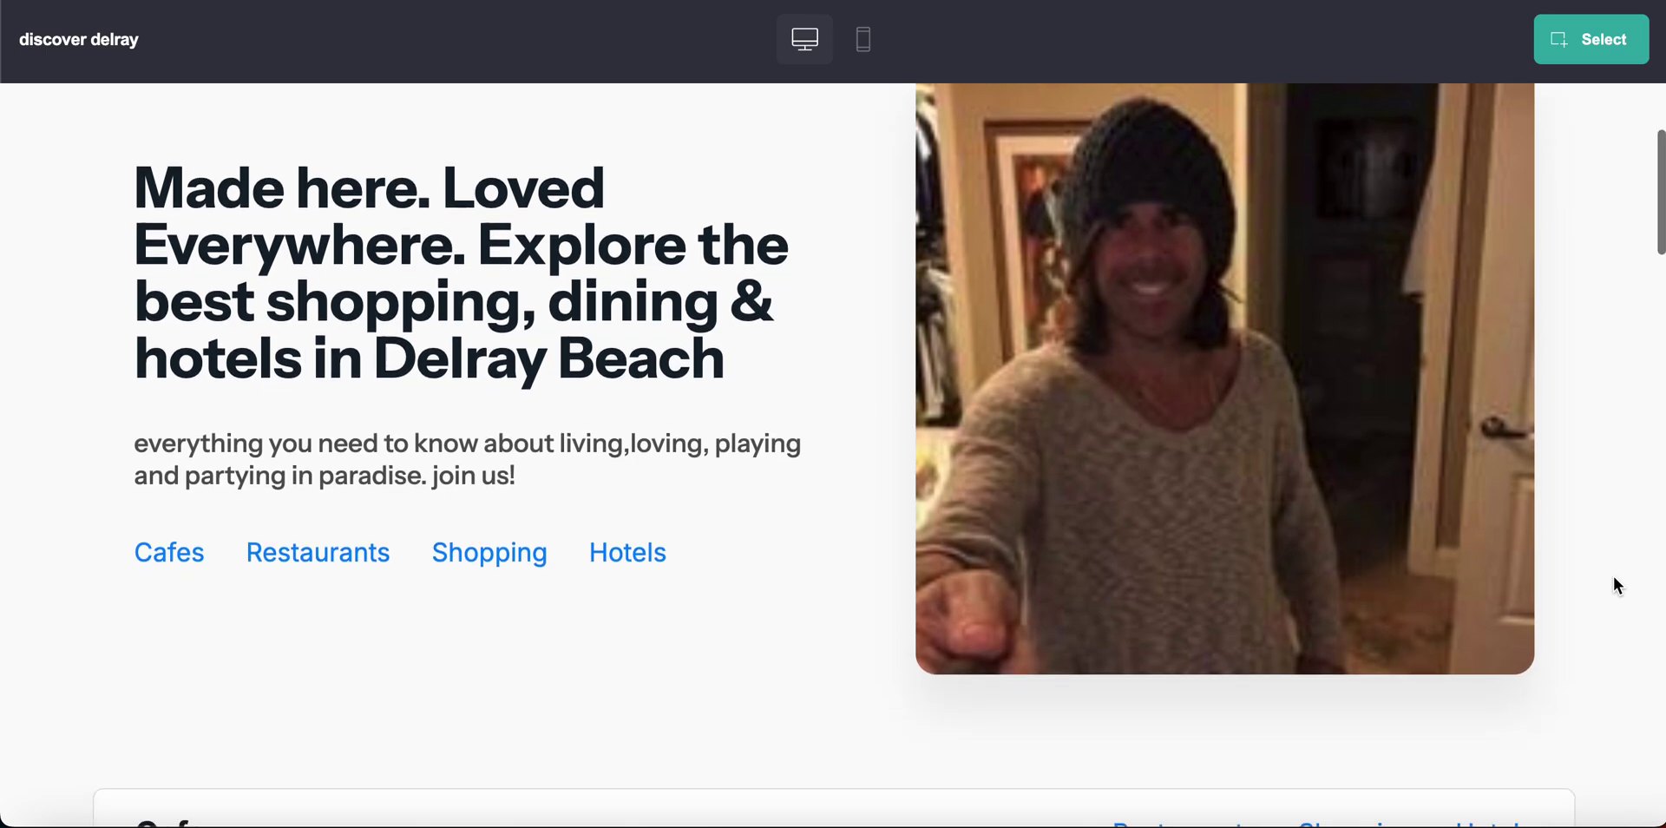
pyautogui.scroll(-10, 1614, 579)
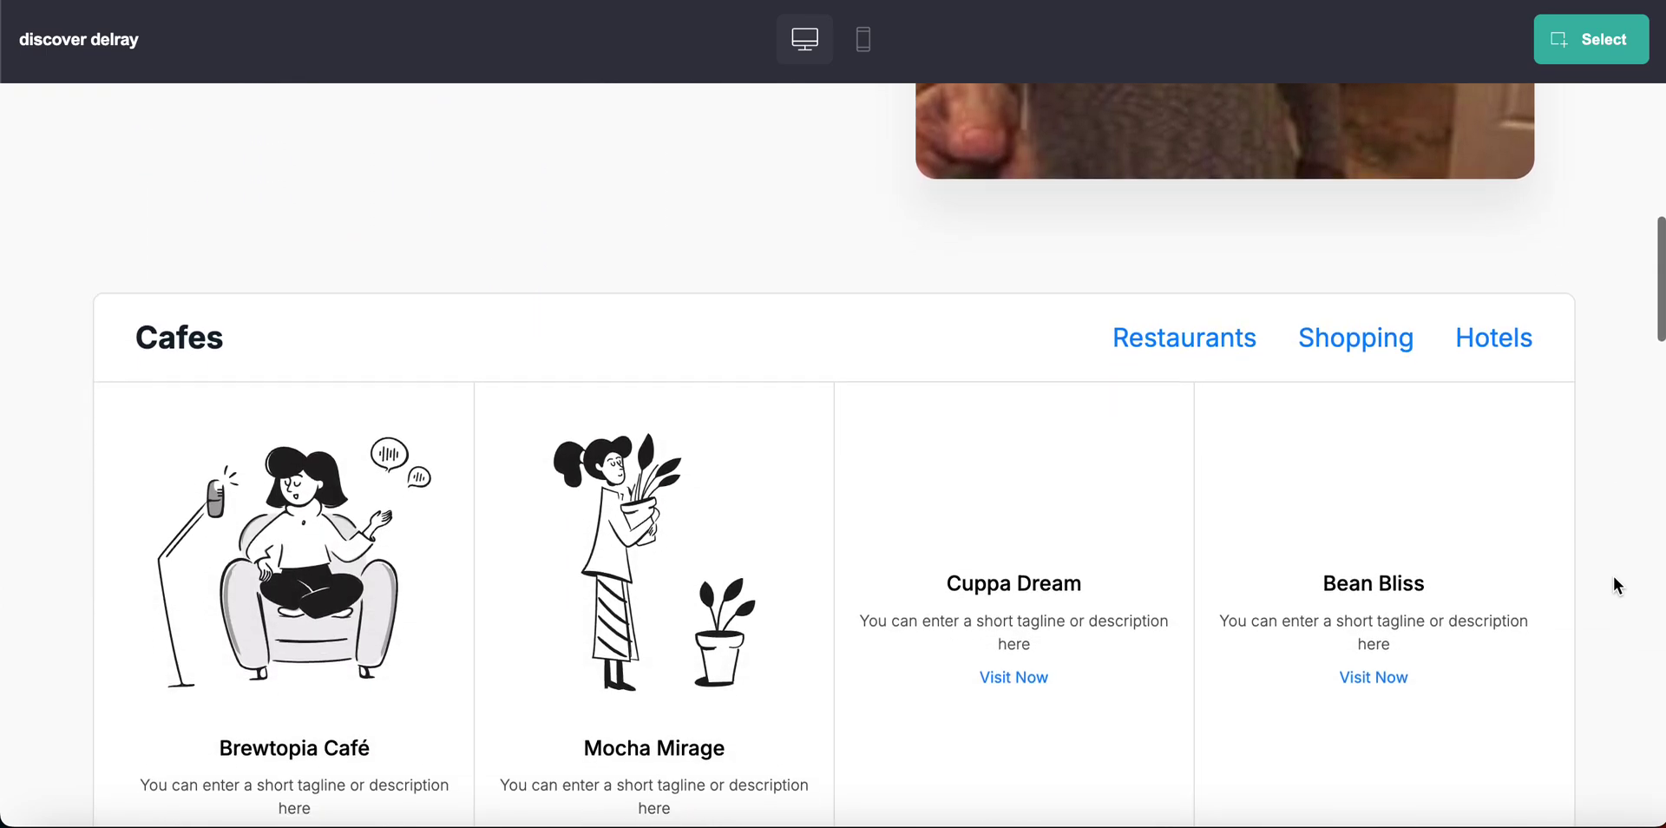
pyautogui.scroll(-2, 1613, 576)
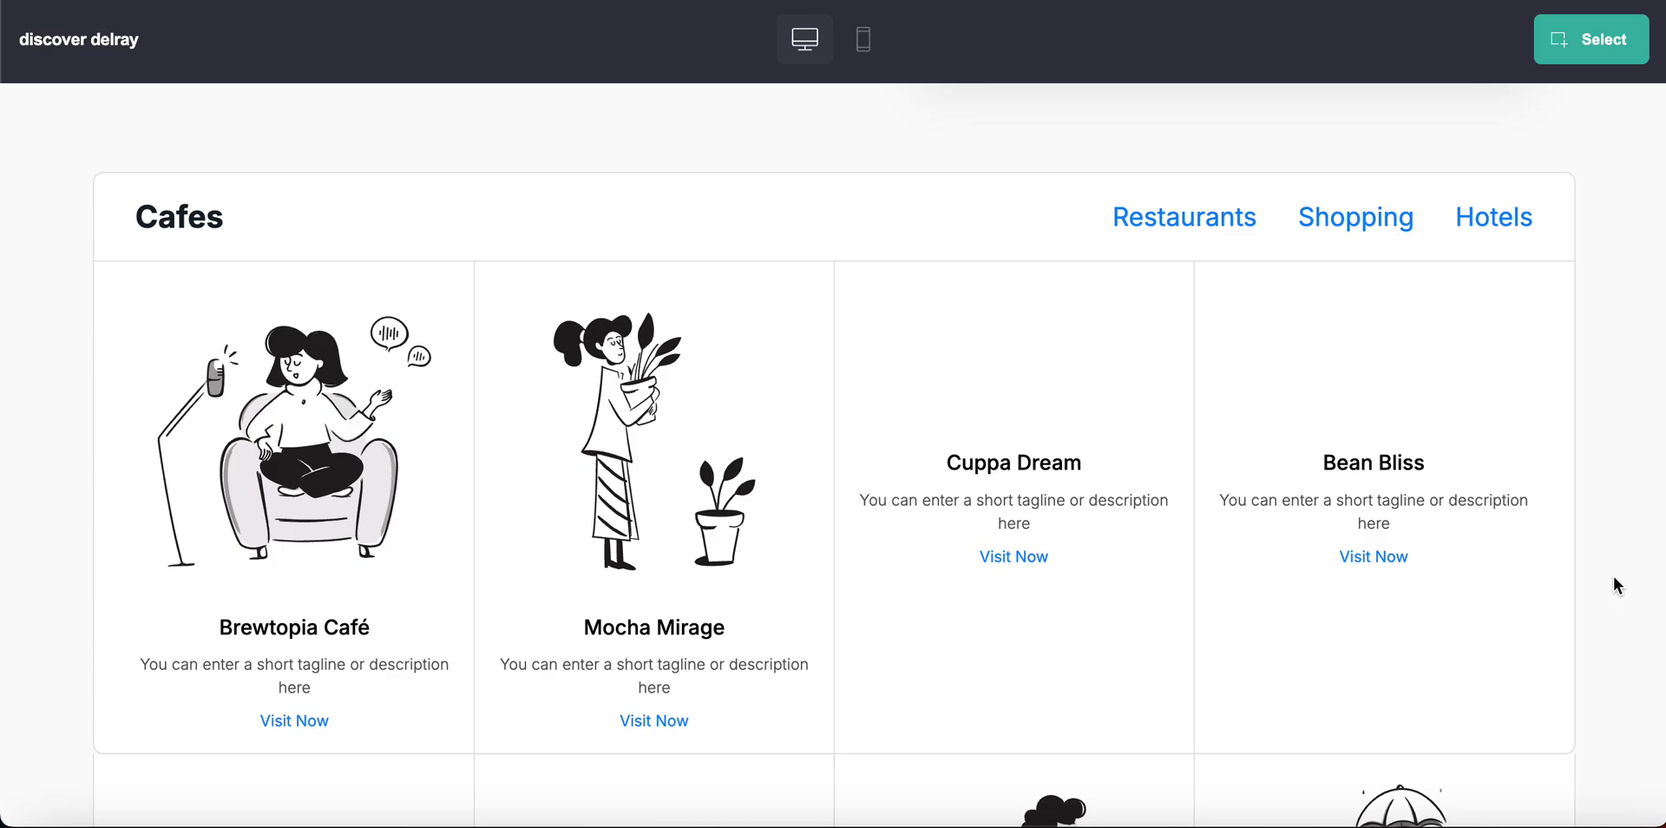
pyautogui.scroll(-2, 1614, 577)
pyautogui.scroll(-2, 1614, 577)
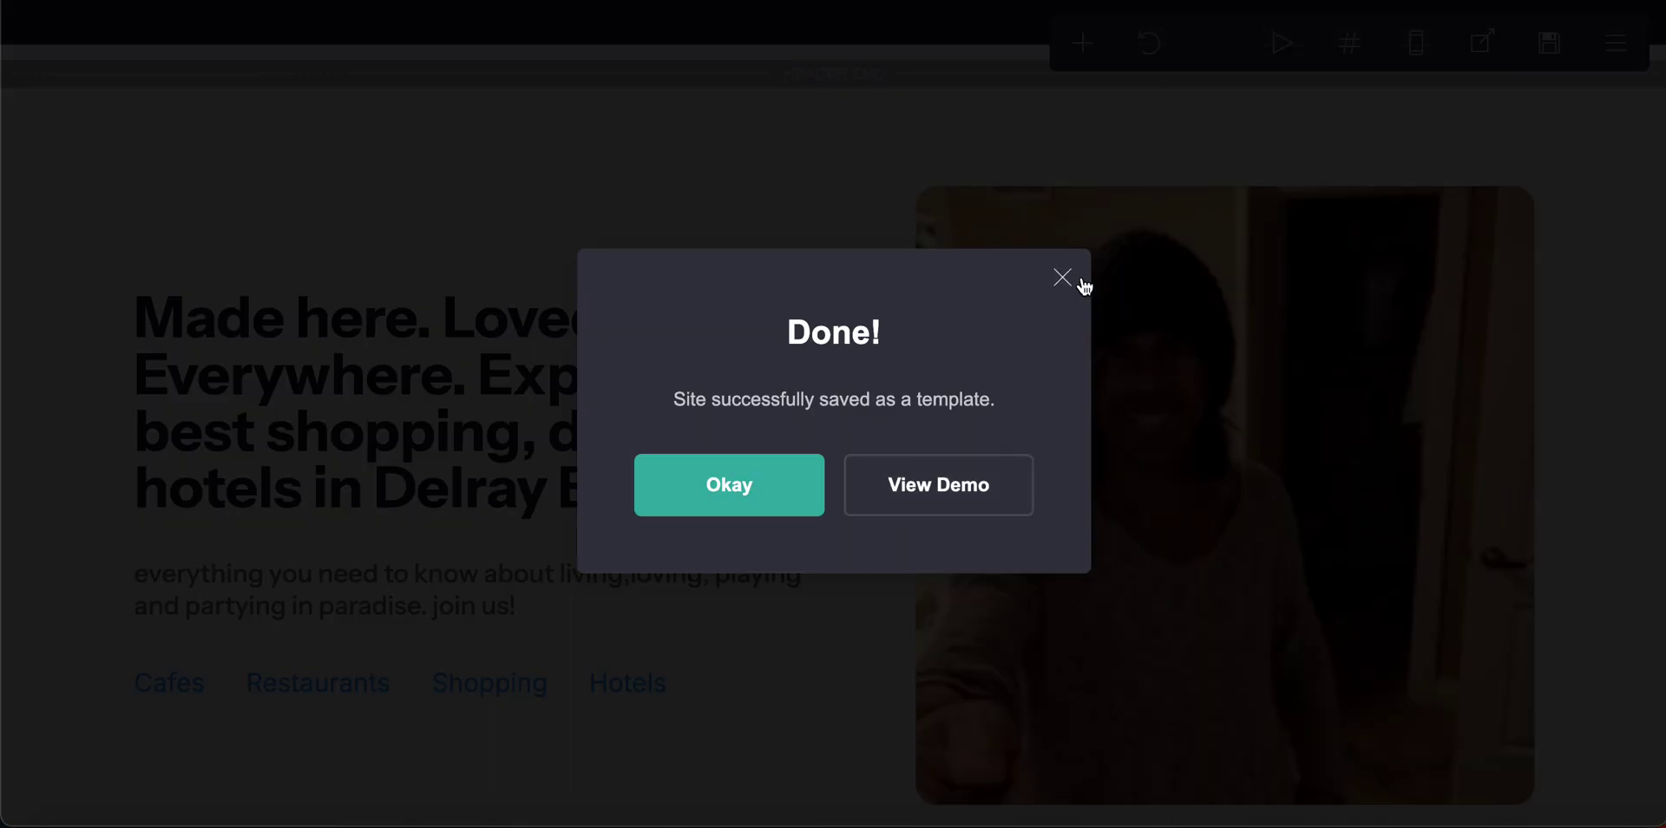
# - Dismiss the saved-template confirmation in the editor and return to the dashboard
pyautogui.click(1067, 279)
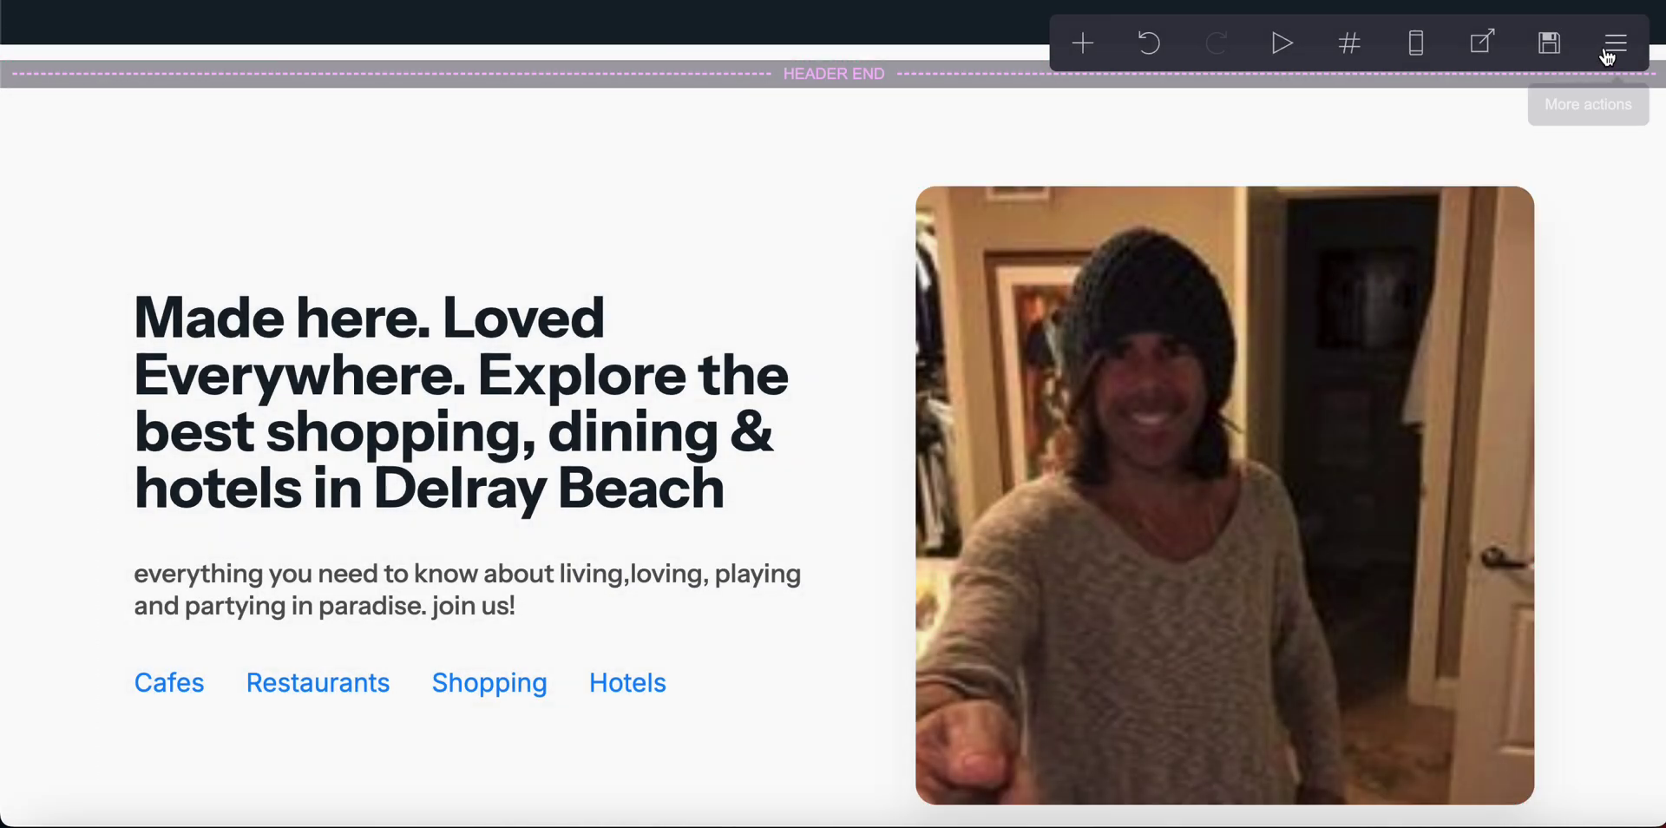
pyautogui.click(1614, 44)
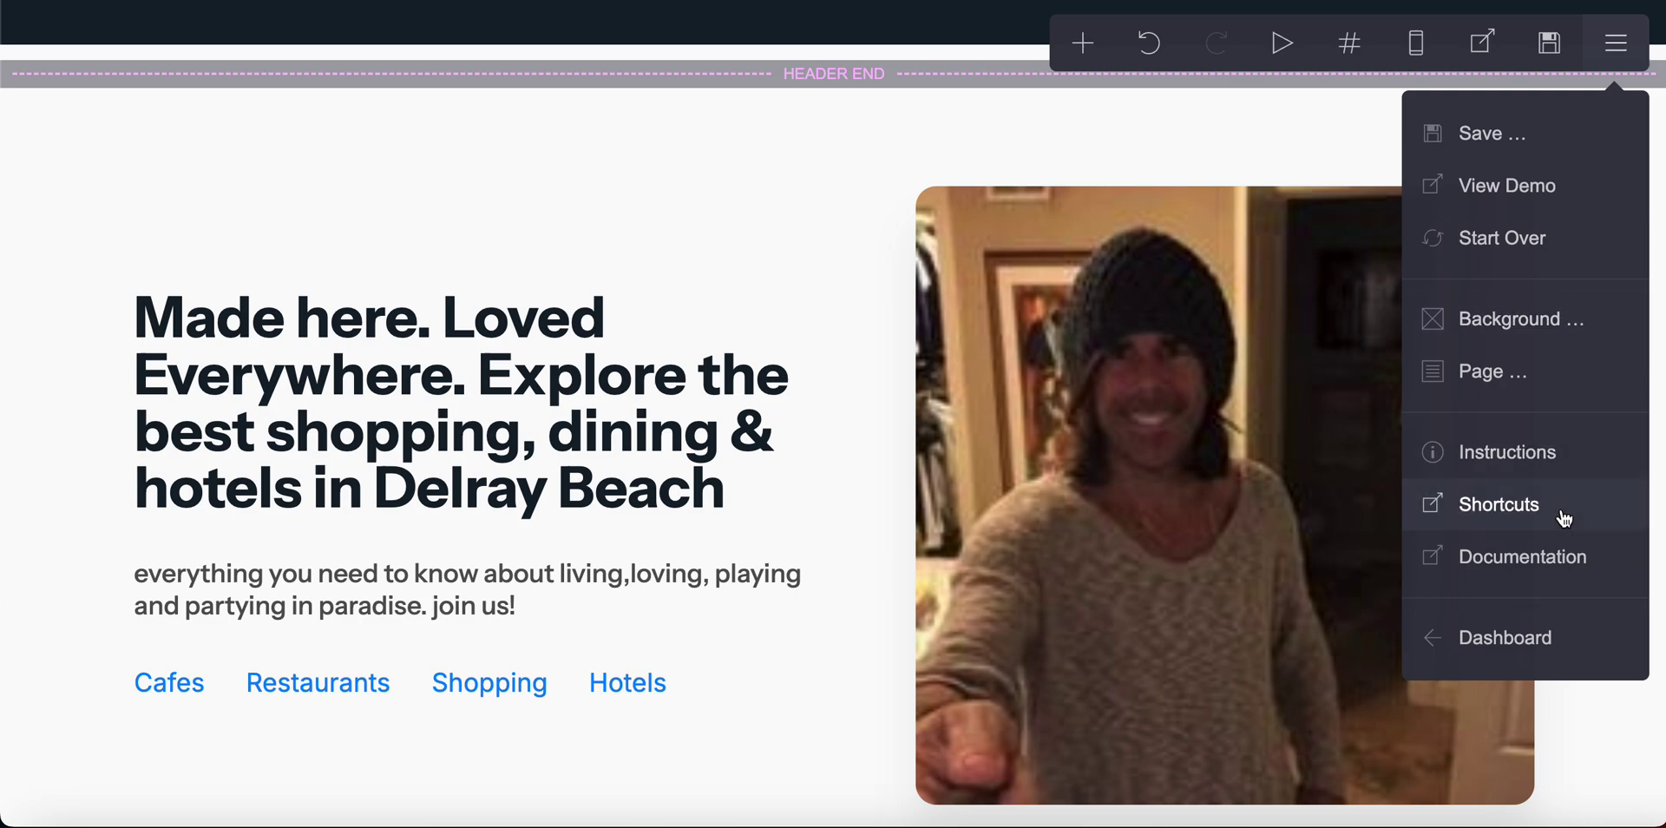
pyautogui.click(1532, 646)
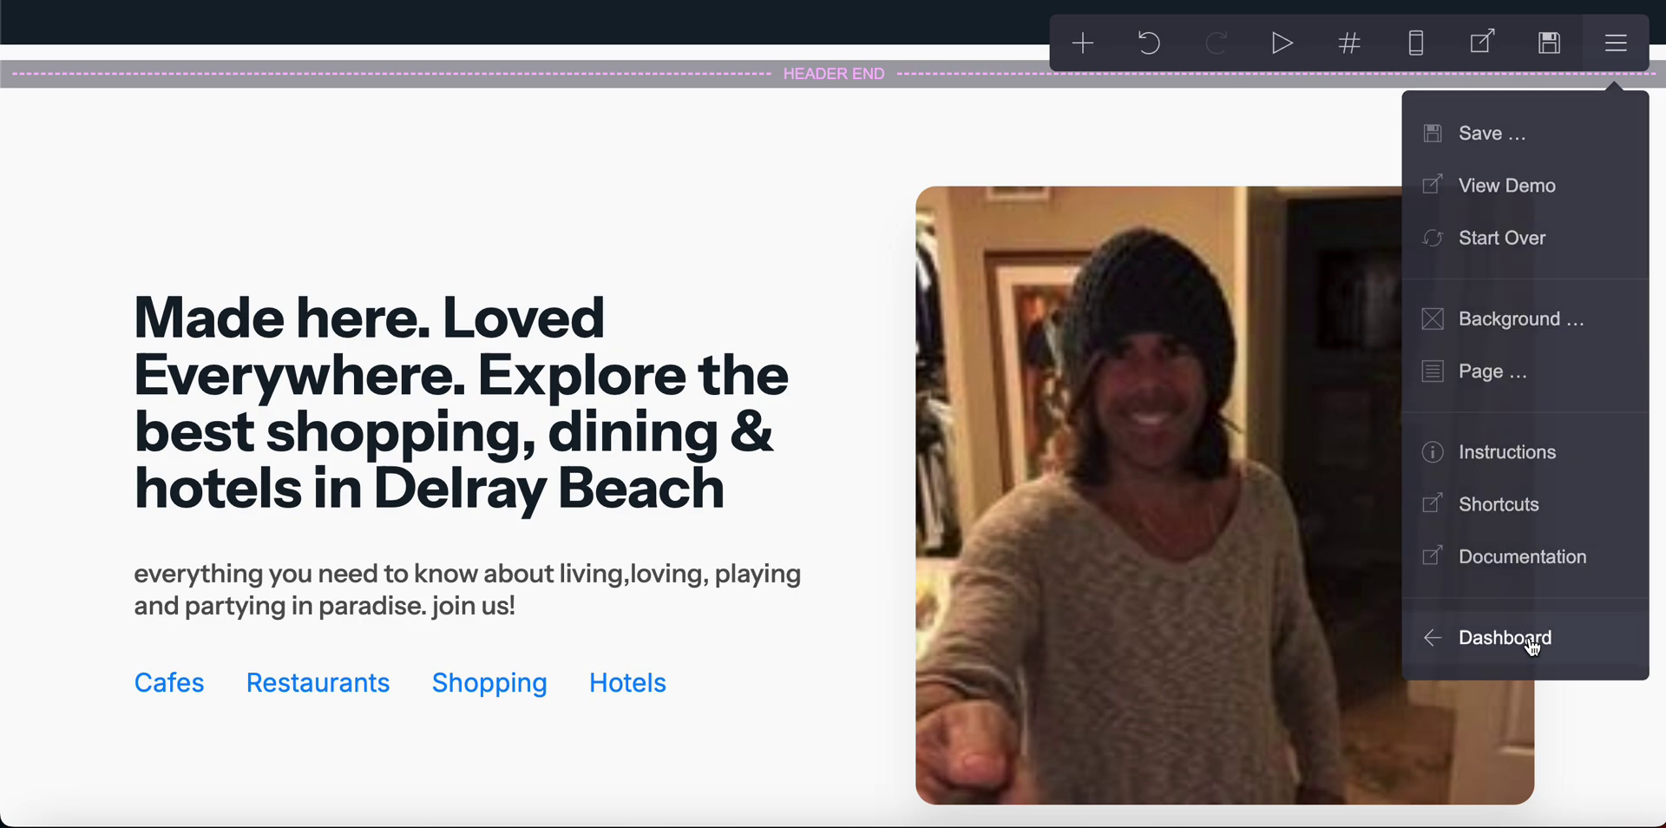
# - Find the discover delray private template in the site list and open it for editing
pyautogui.scroll(-1, 1530, 646)
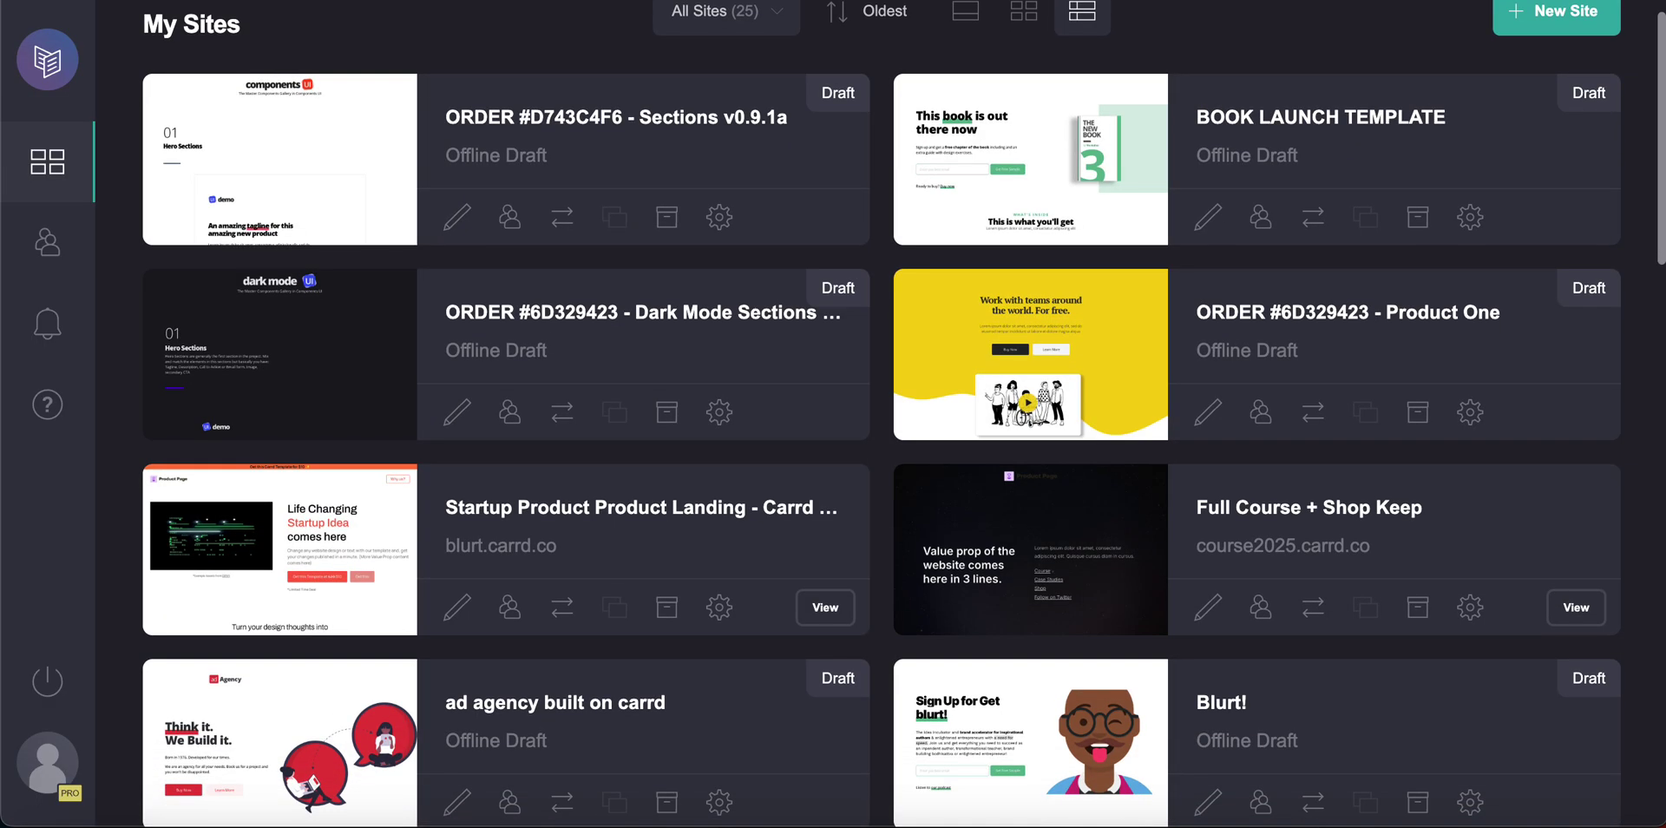
pyautogui.scroll(-12, 904, 414)
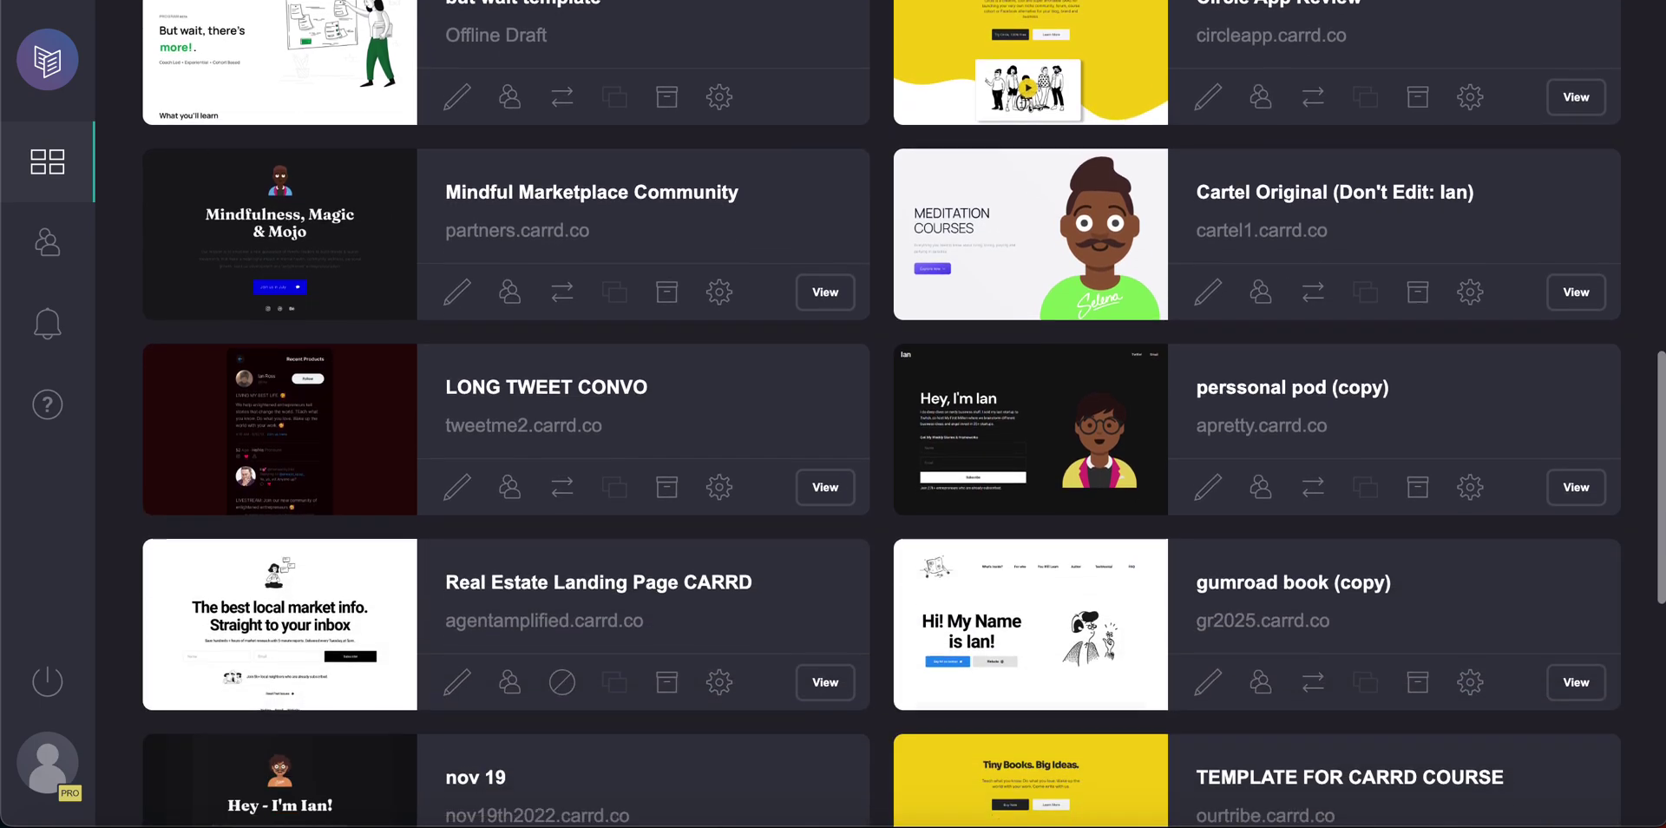
pyautogui.scroll(-7, 591, 427)
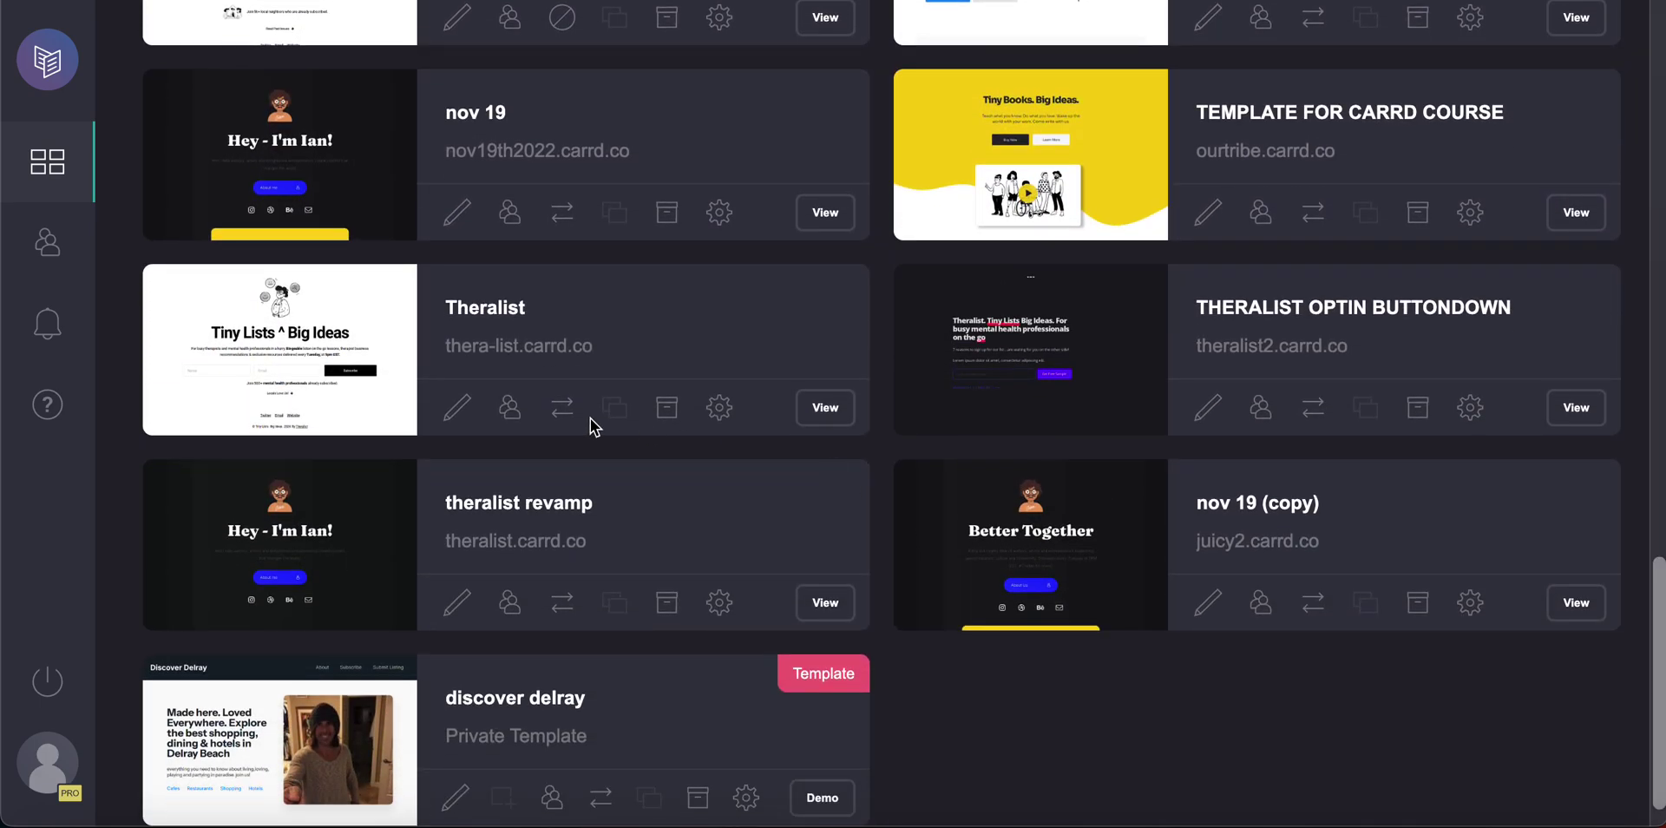
pyautogui.click(453, 410)
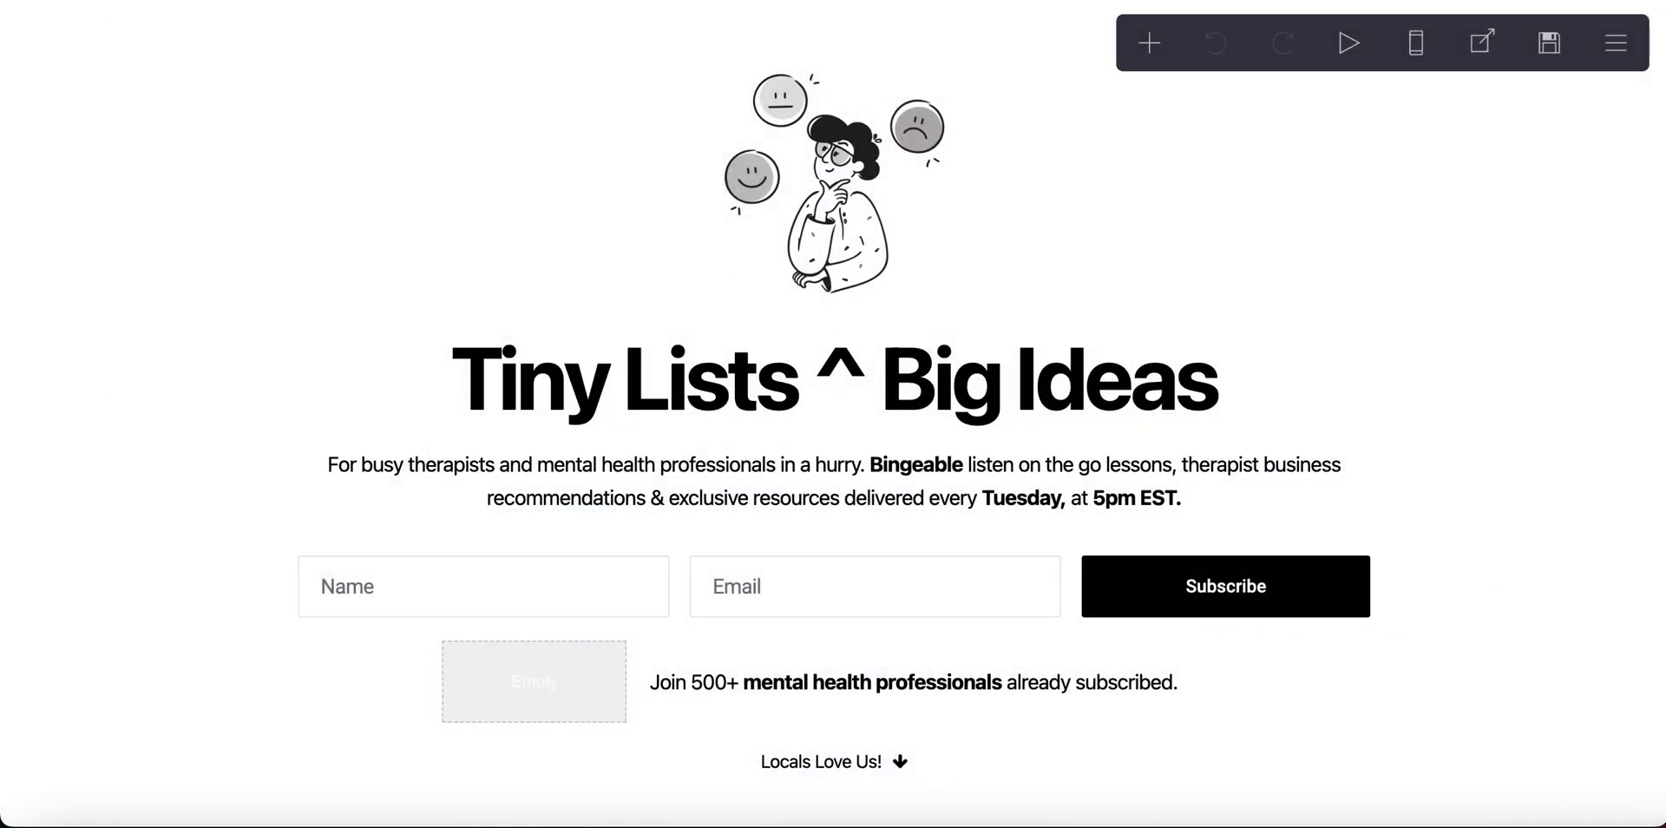
pyautogui.hotkey('alt', 'Left')
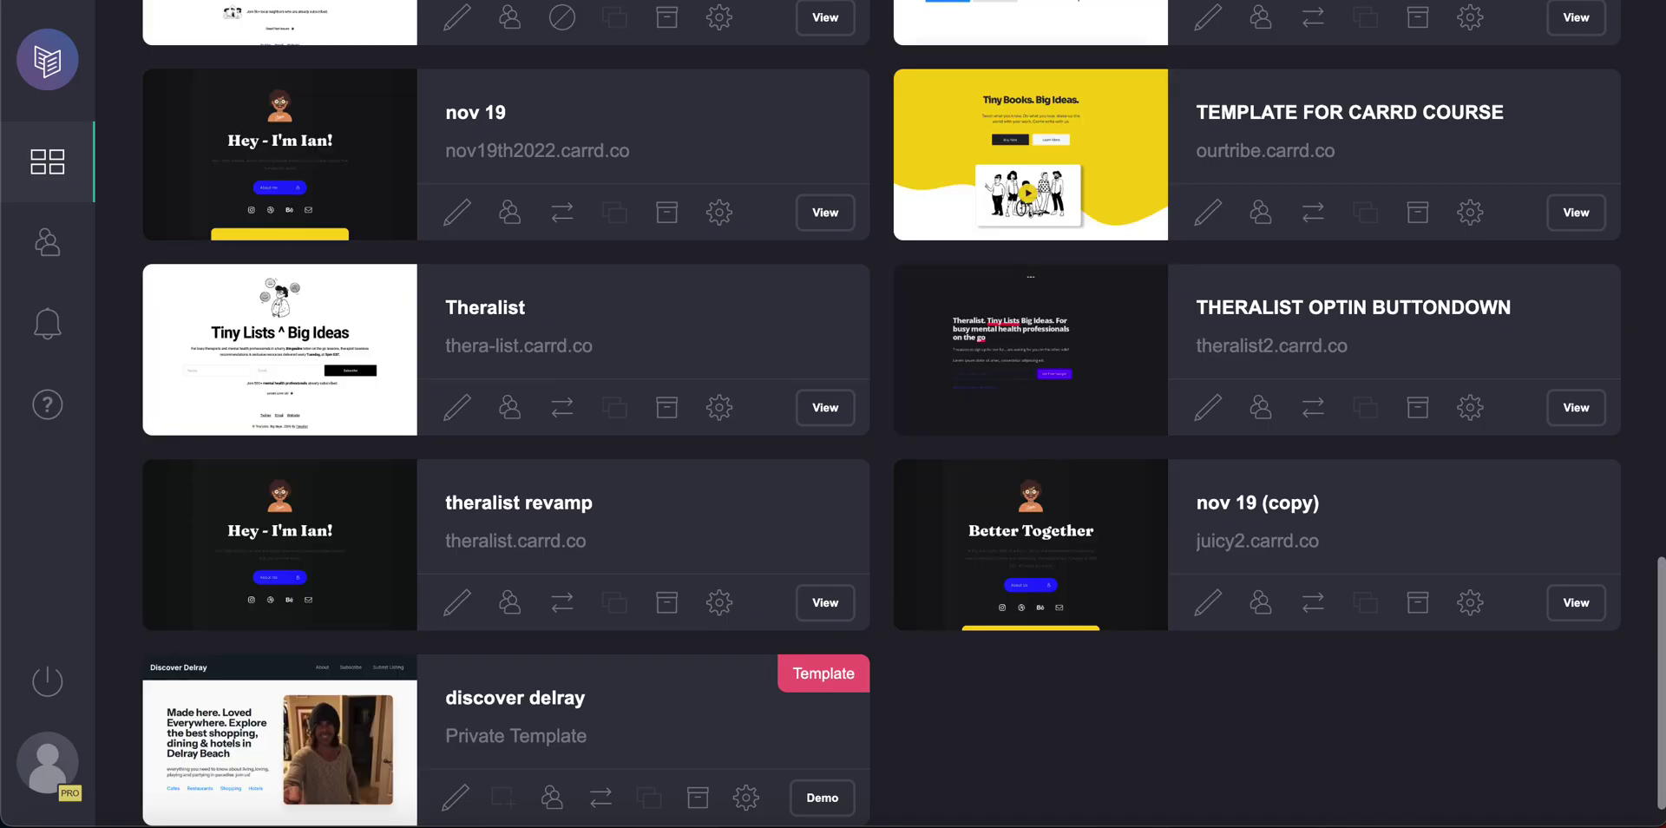
pyautogui.scroll(-1, 503, 387)
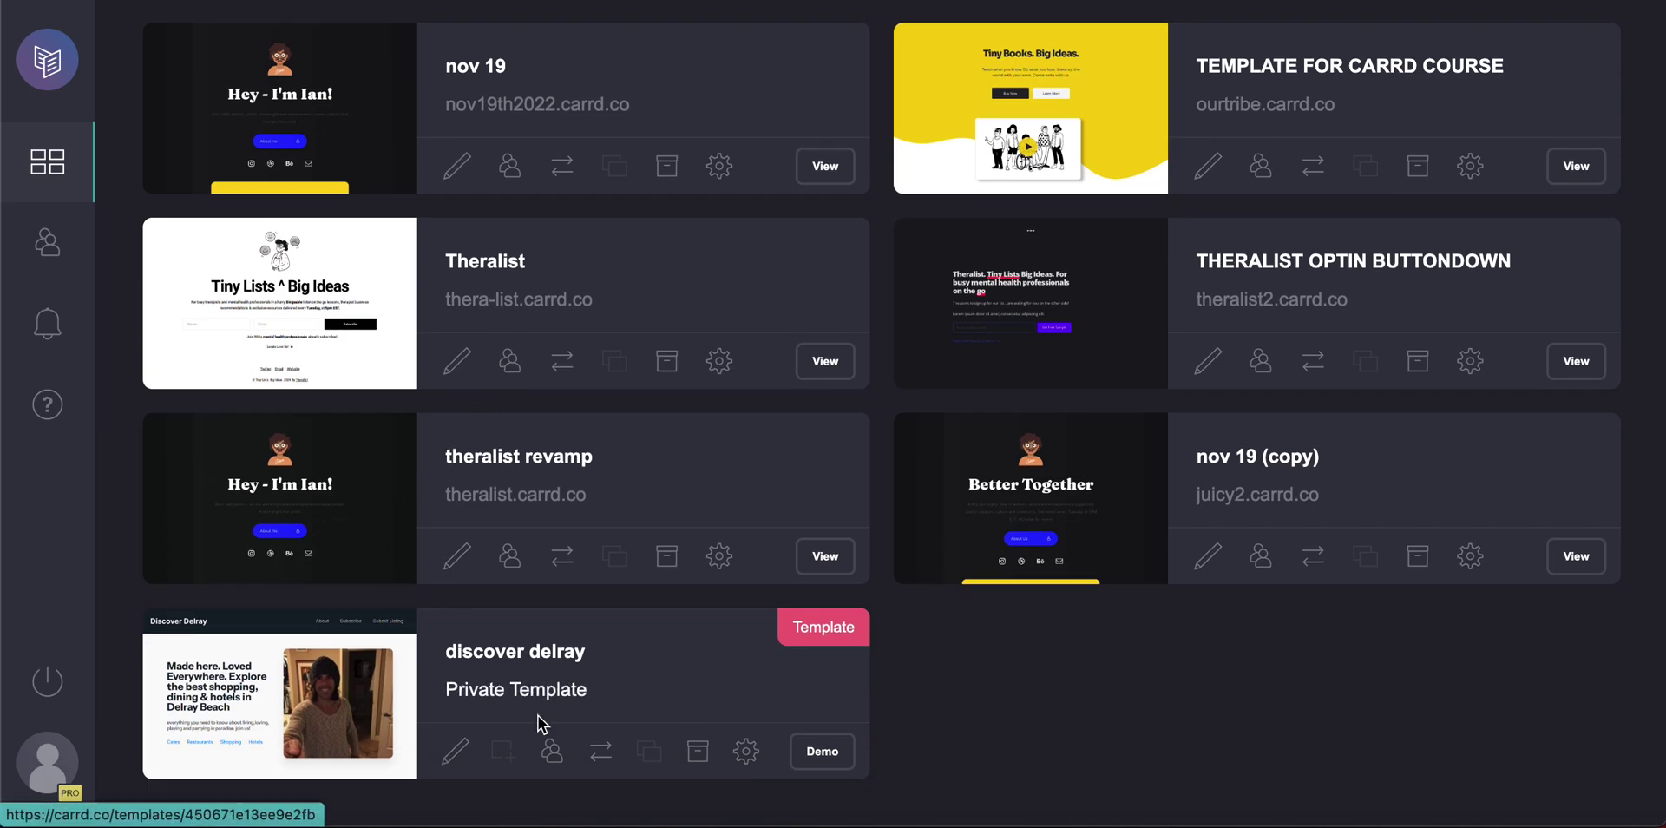
pyautogui.click(459, 751)
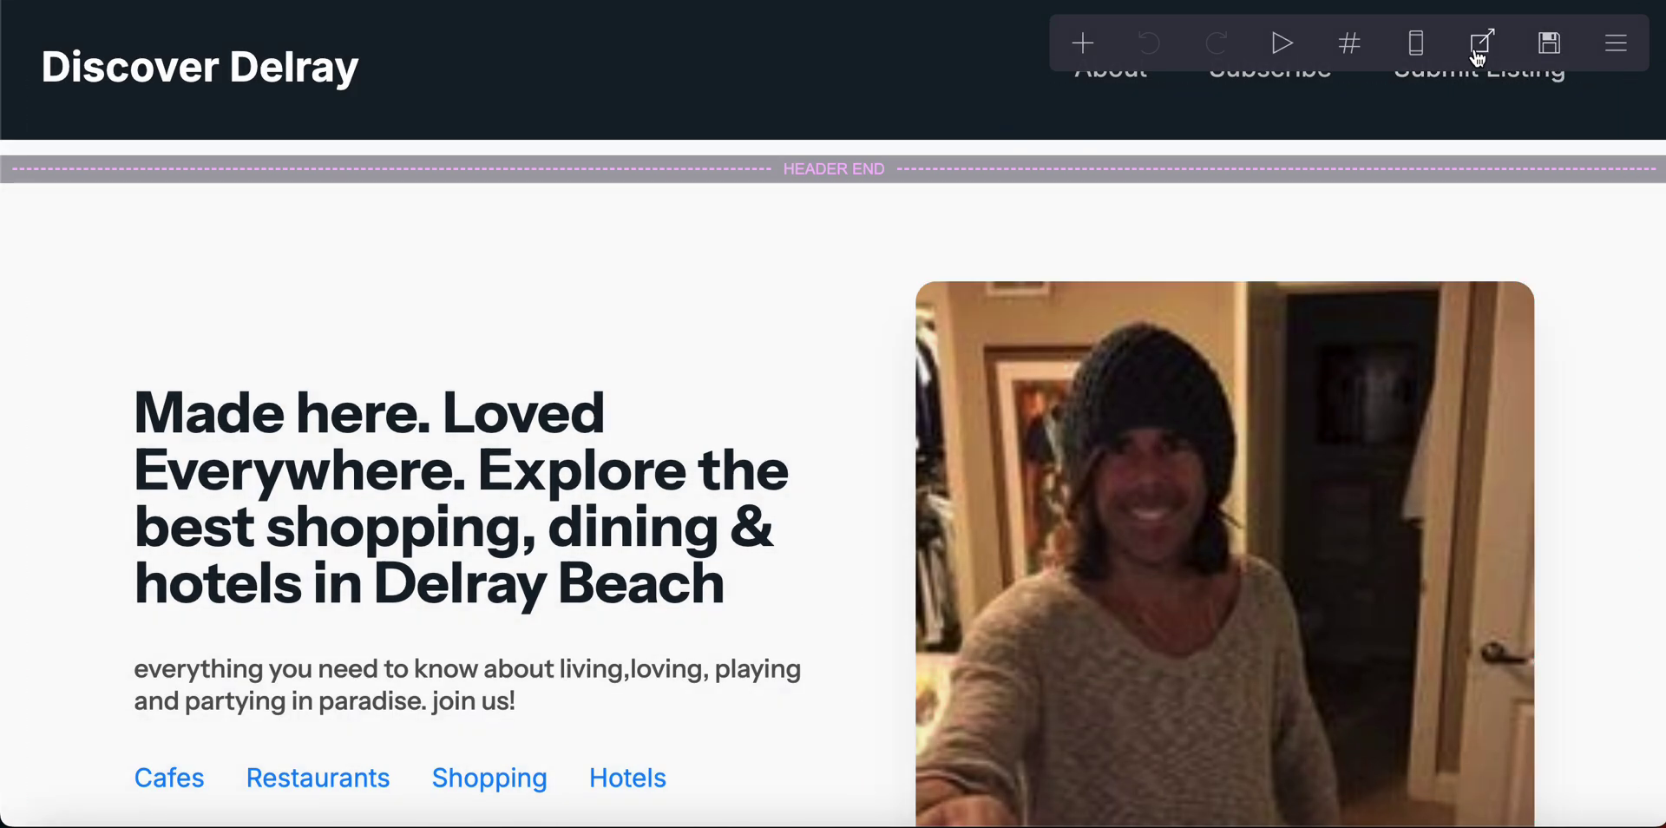
# - In the template's save settings, try the custom domain action and switch to publishing to a .carrd.co URL
pyautogui.click(1543, 45)
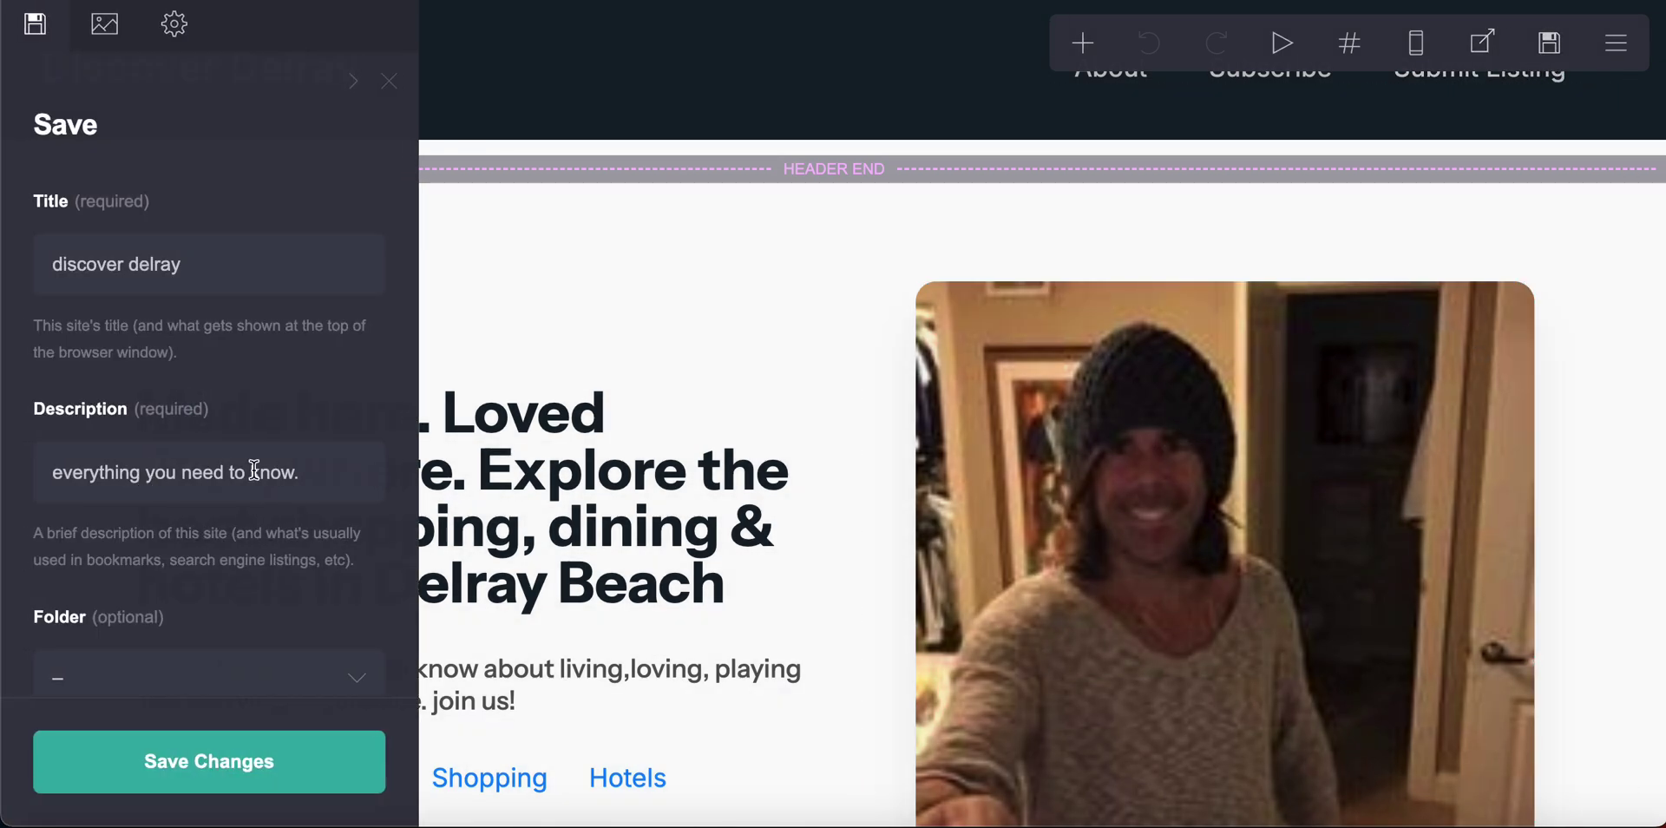
pyautogui.scroll(-1, 293, 412)
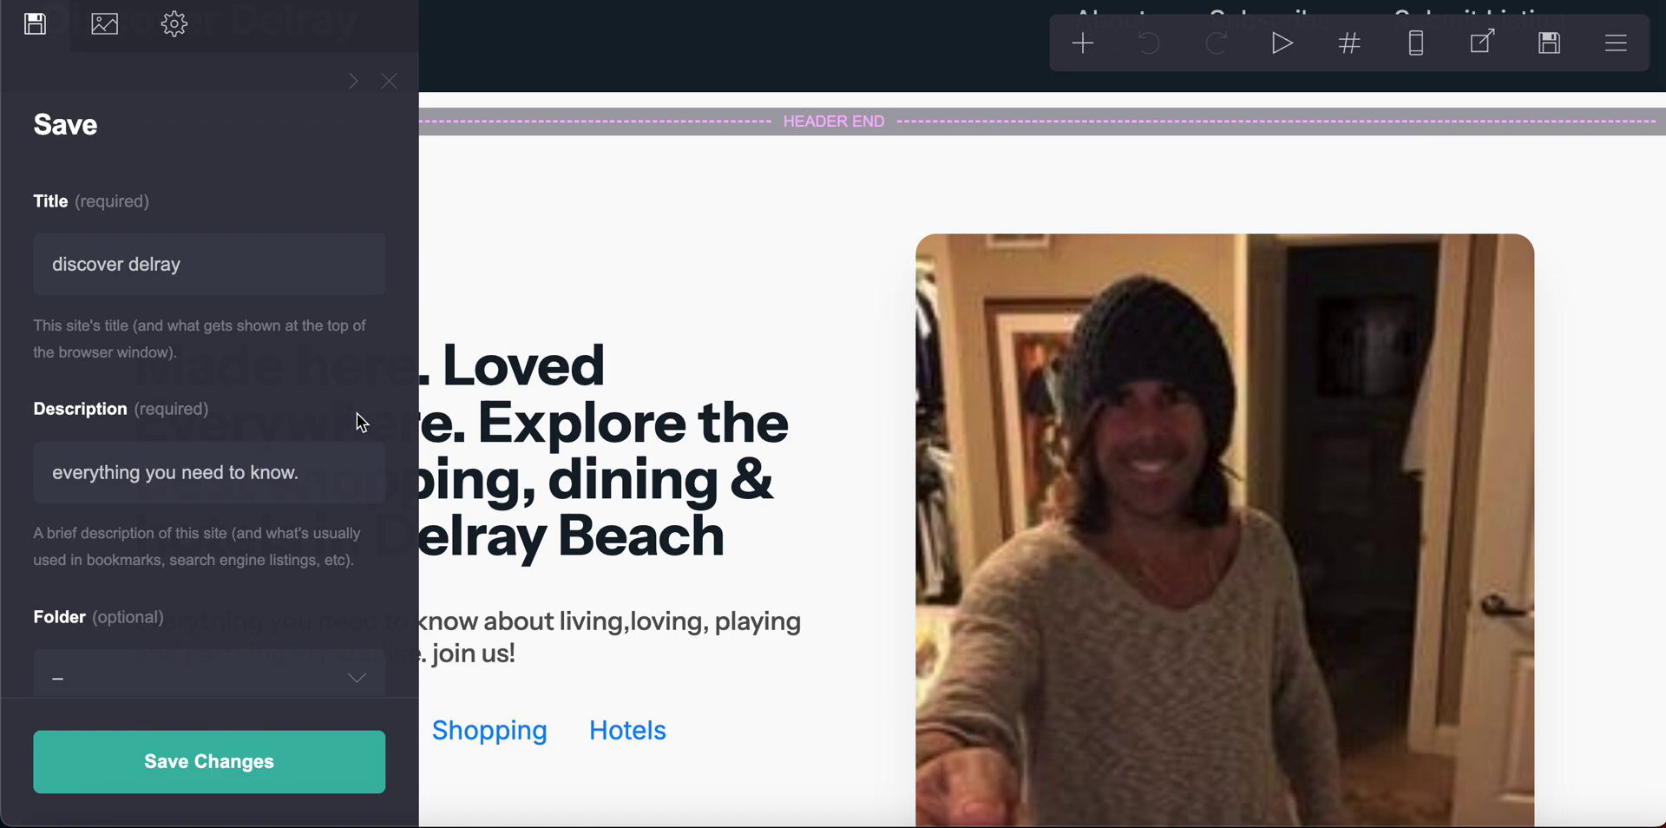
pyautogui.scroll(-1, 358, 413)
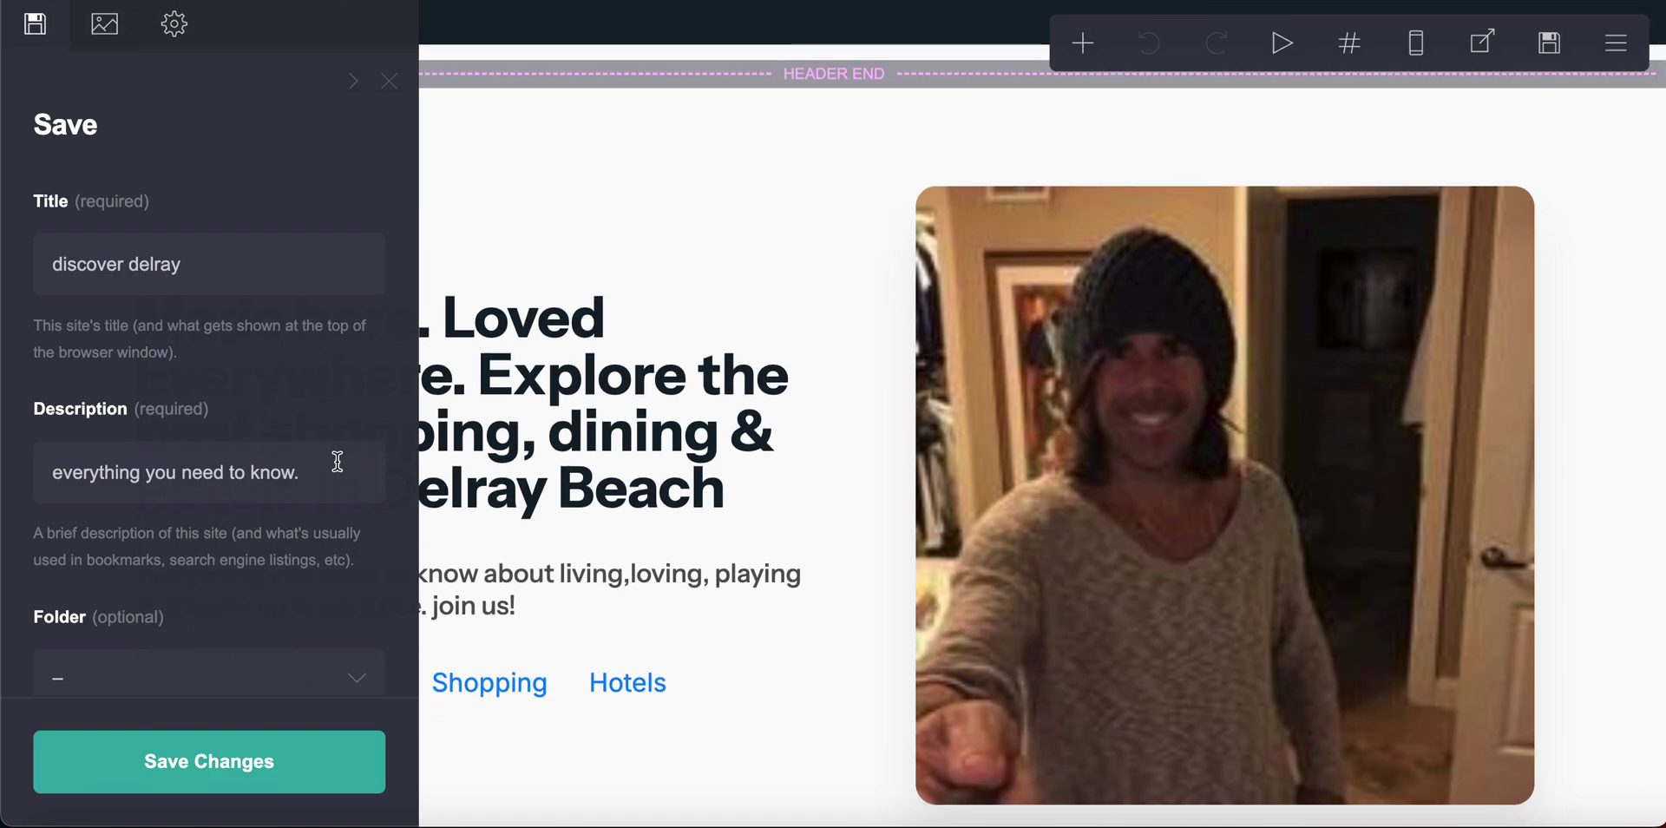
pyautogui.scroll(-1, 268, 713)
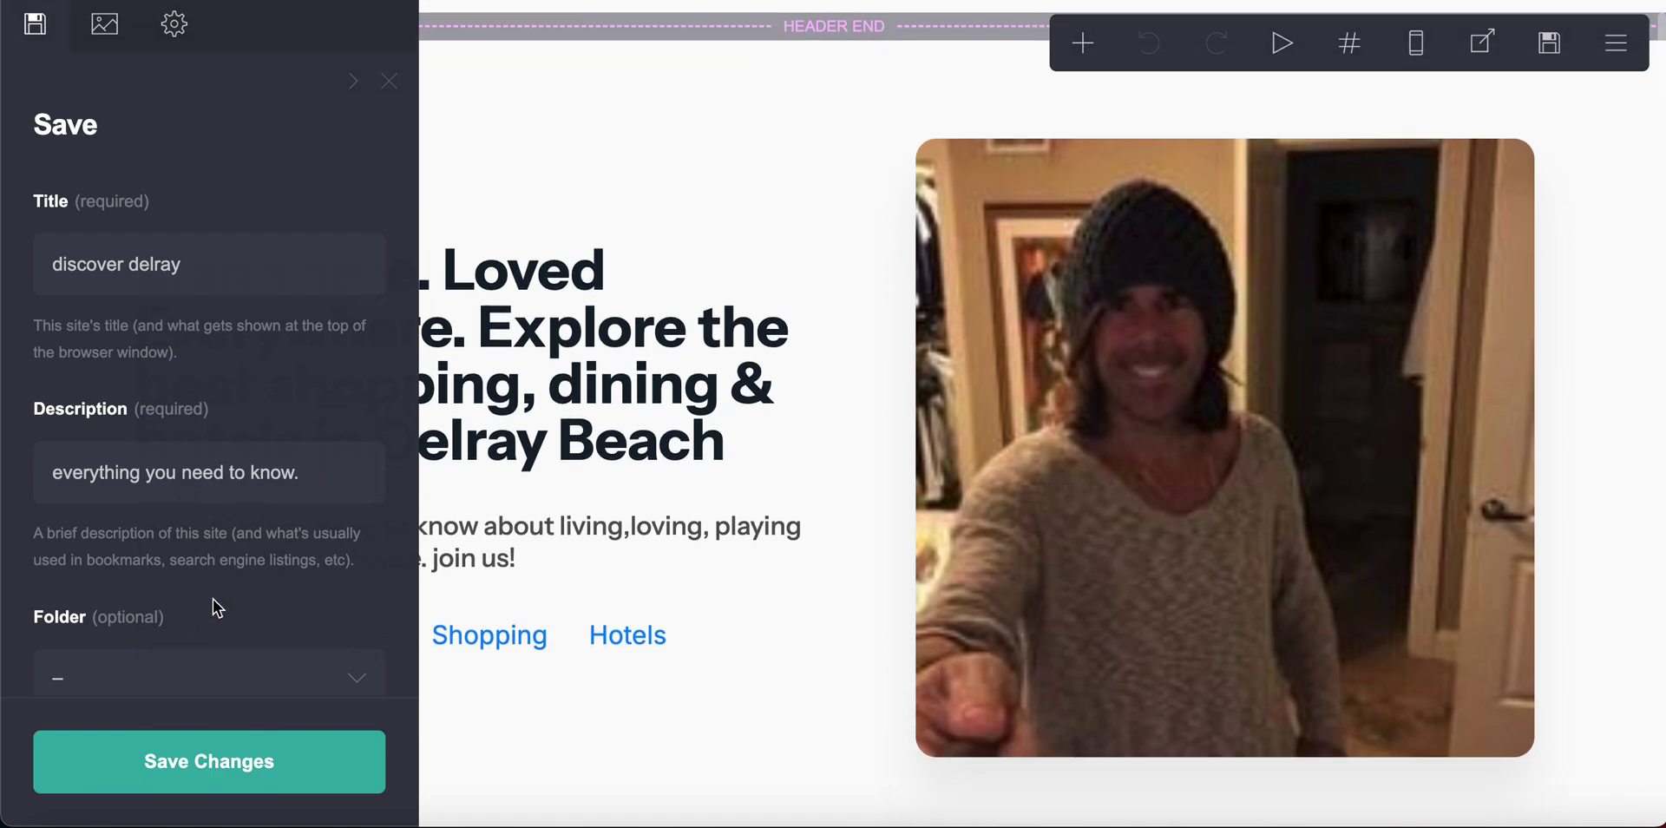
pyautogui.moveTo(205, 474); pyautogui.dragTo(195, 538)
pyautogui.scroll(-5, 146, 653)
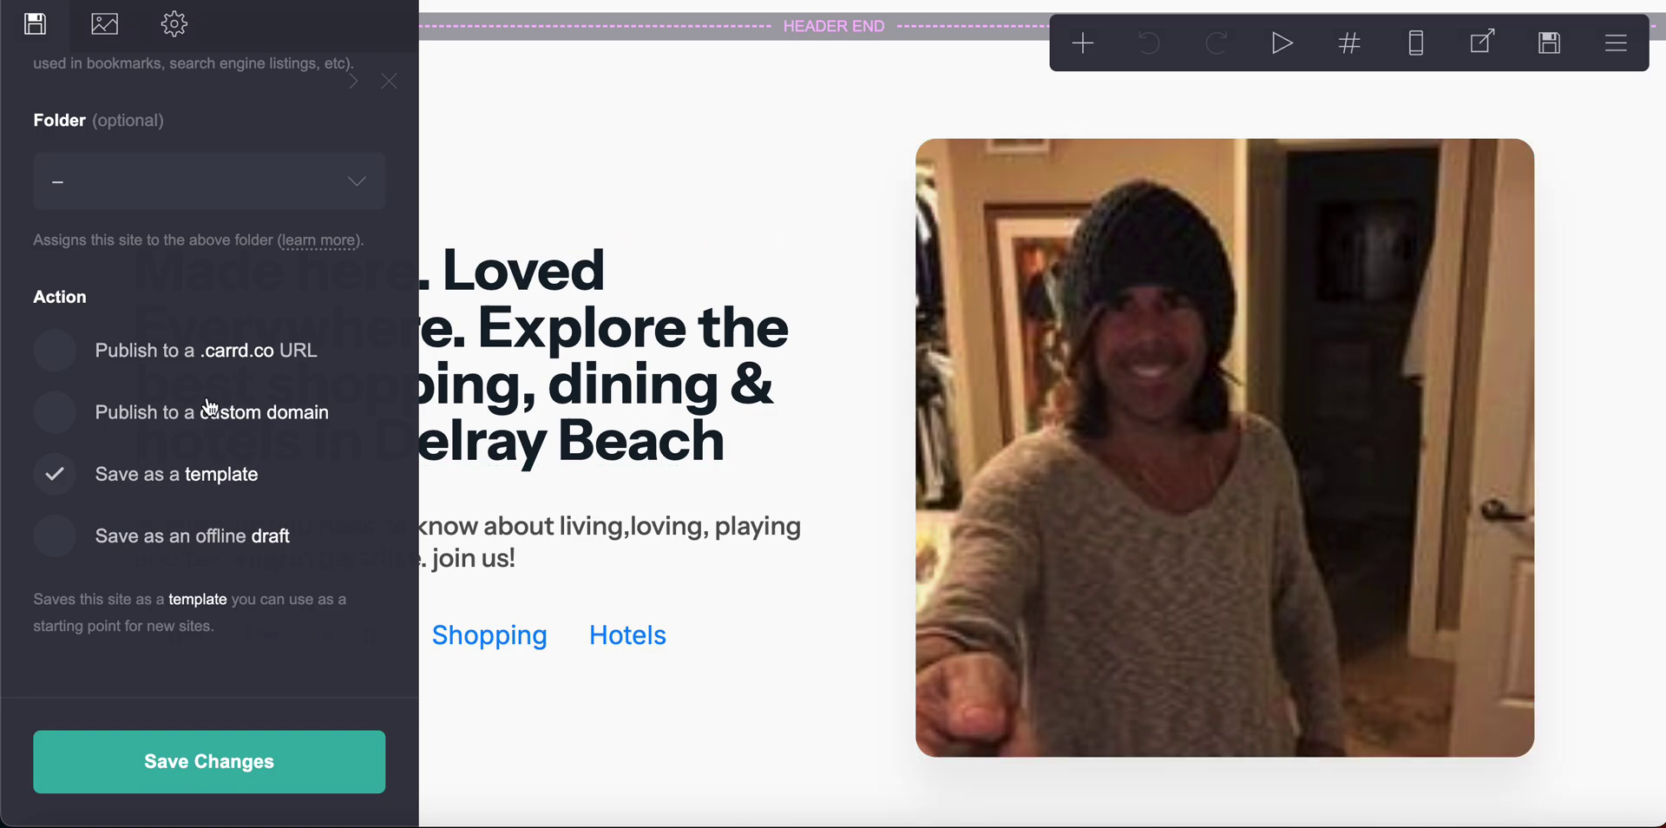
pyautogui.click(190, 418)
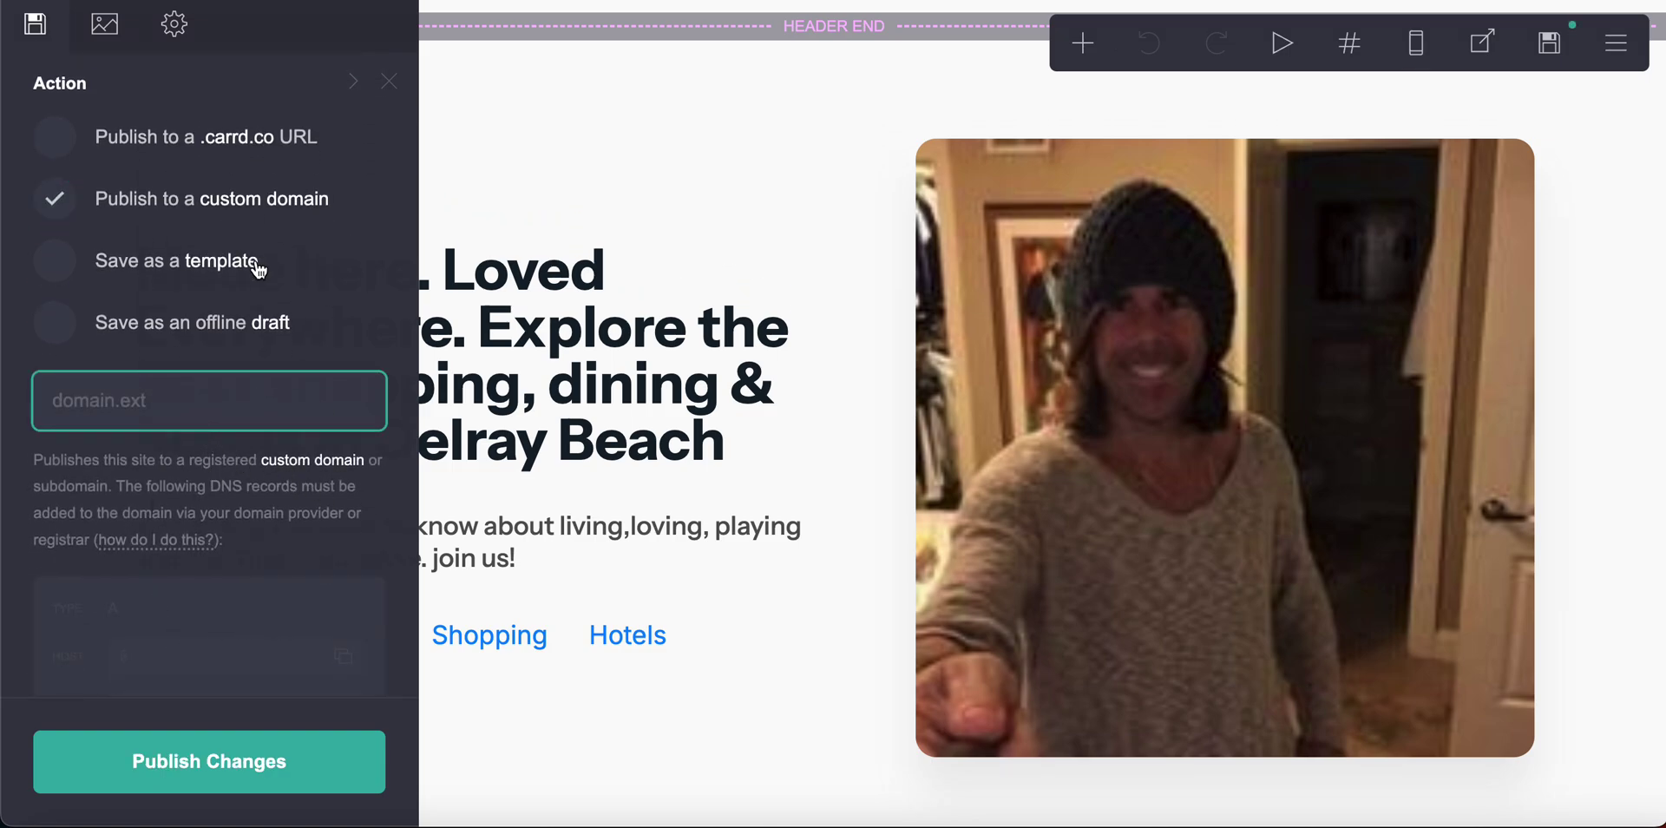
pyautogui.click(52, 140)
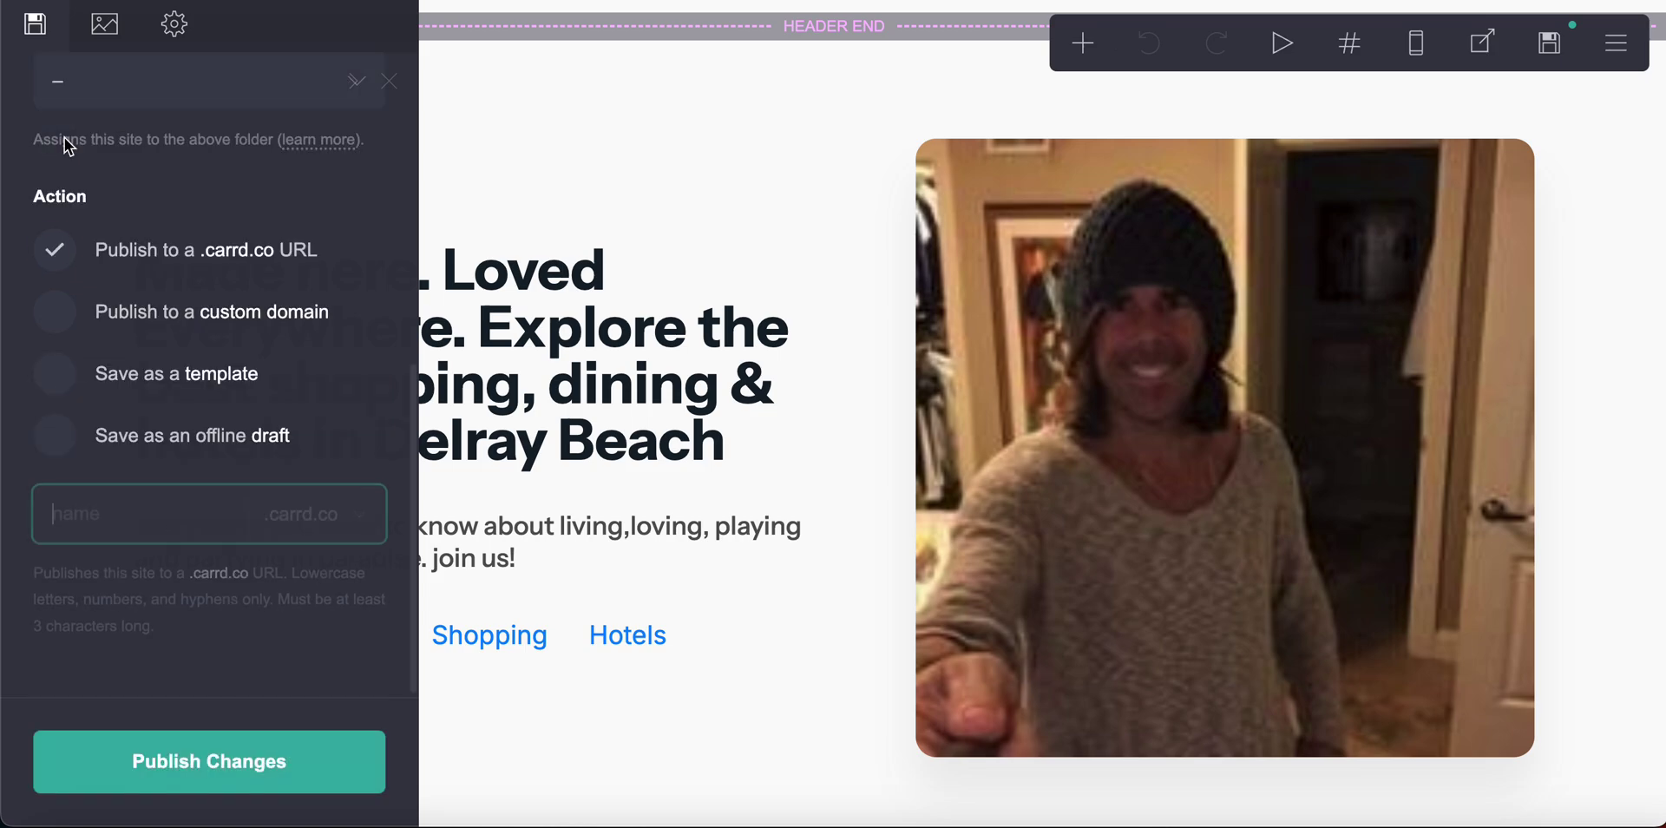